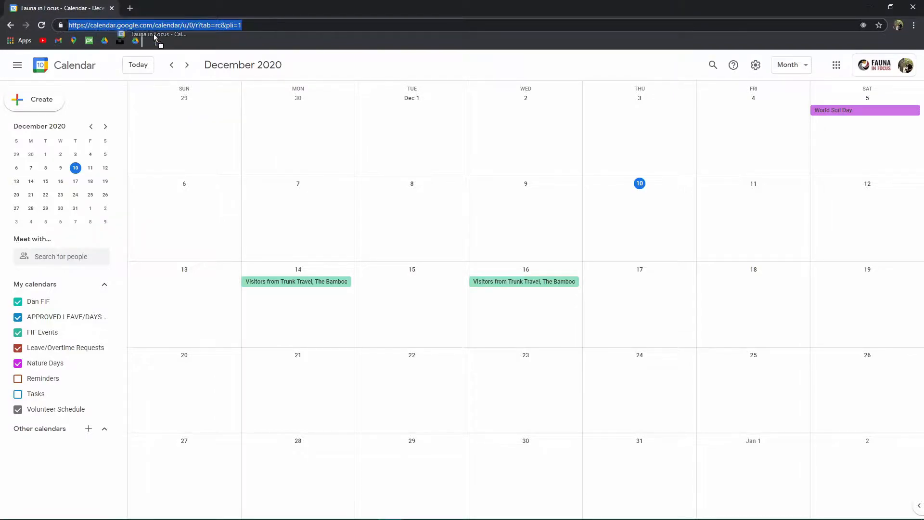
Clear the new calendar bookmark's name so only its icon shows, and move it to the front of the bookmarks bar
right_click(176, 44)
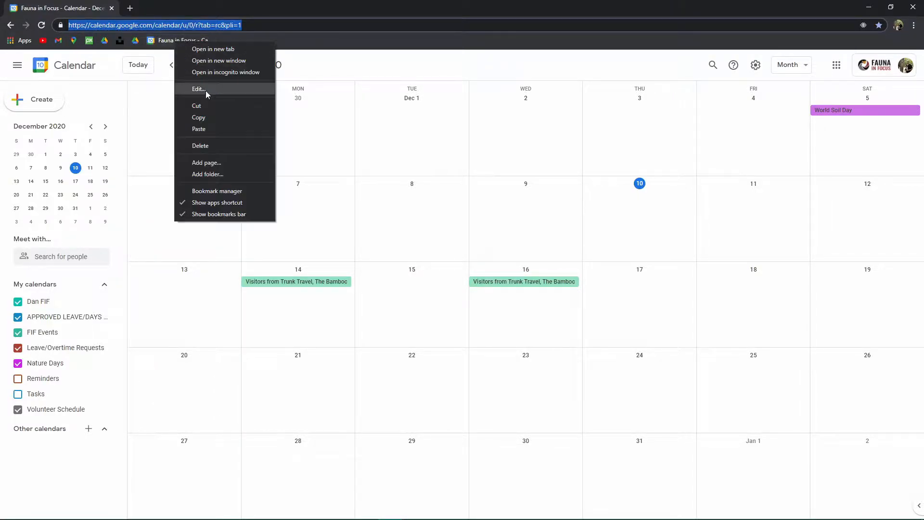
click(206, 90)
key(BackSpace)
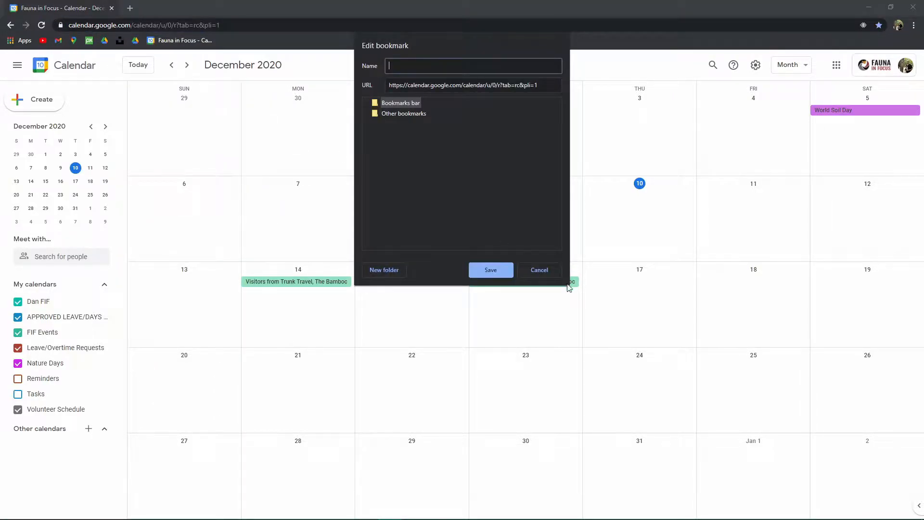
click(503, 273)
drag(149, 43, 82, 43)
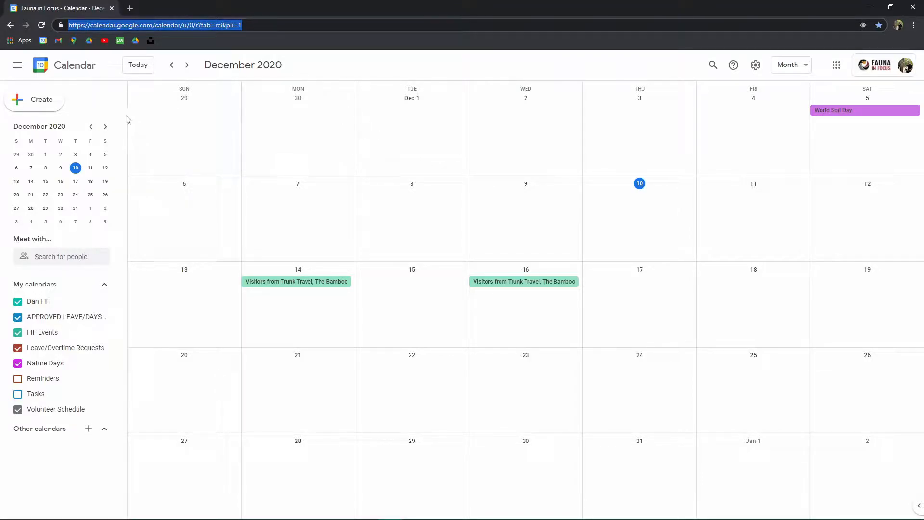
Browse back through the mini calendar and show November 2020, and from there September 2020, in the main grid
click(91, 126)
click(105, 127)
click(91, 127)
click(60, 167)
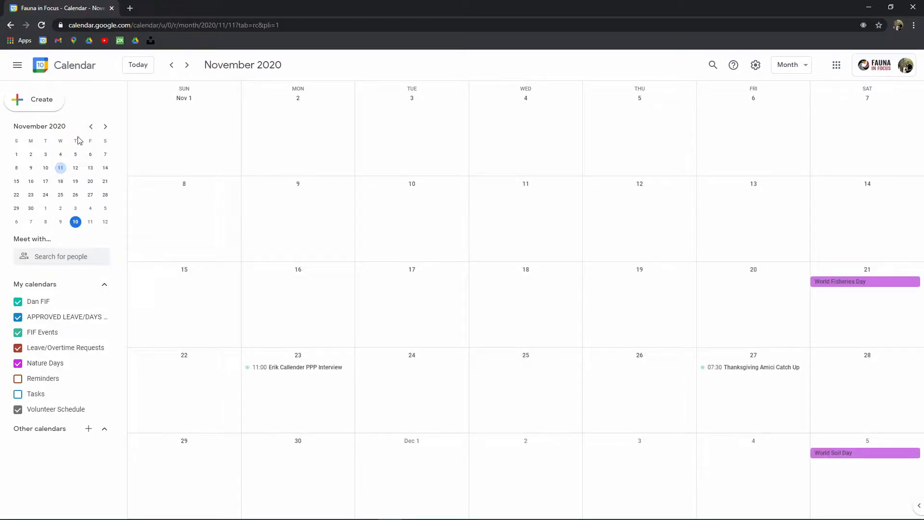
click(91, 127)
click(91, 127)
click(46, 167)
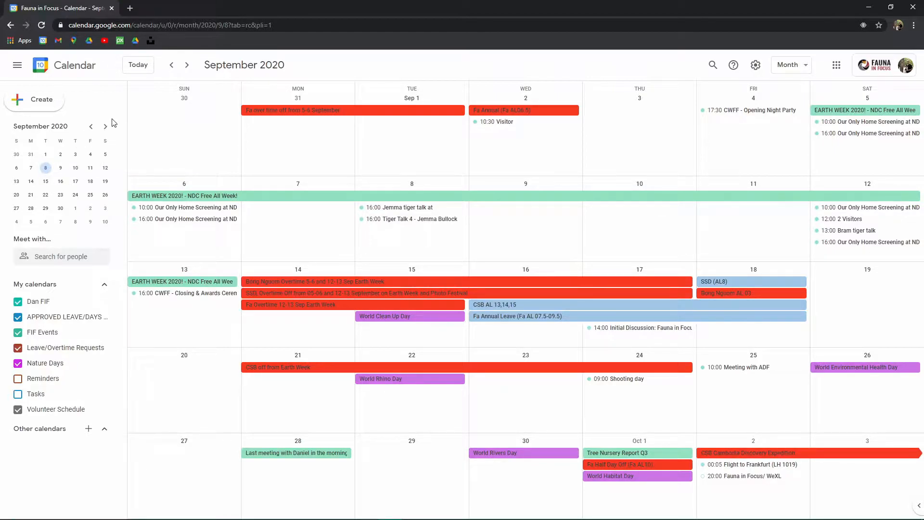
Move the main grid forward to November 2020, step back one month, and return to today's date
click(187, 65)
click(187, 65)
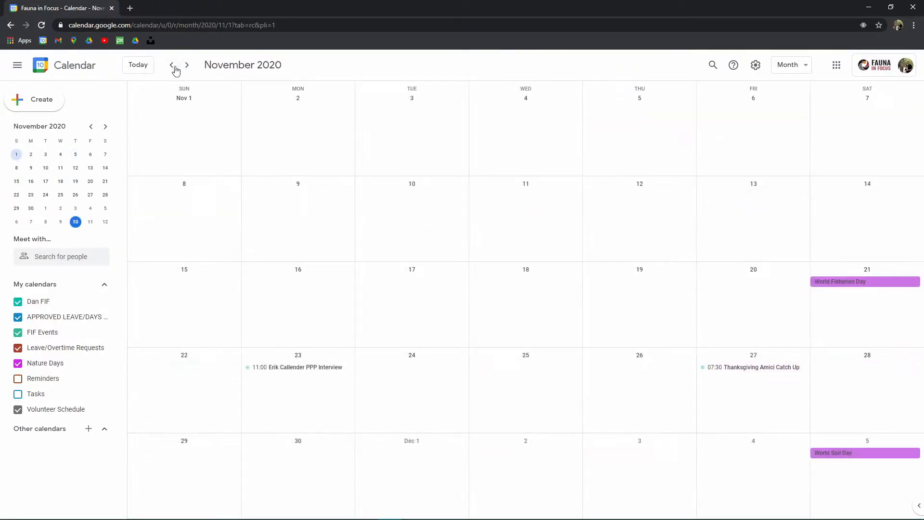
click(171, 65)
click(139, 71)
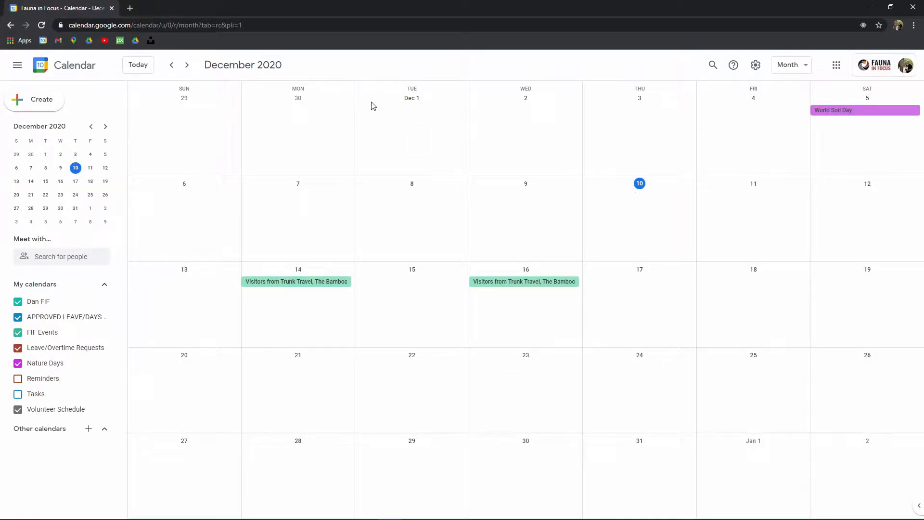
View the calendar by day and by week, and return to the Month view
click(800, 66)
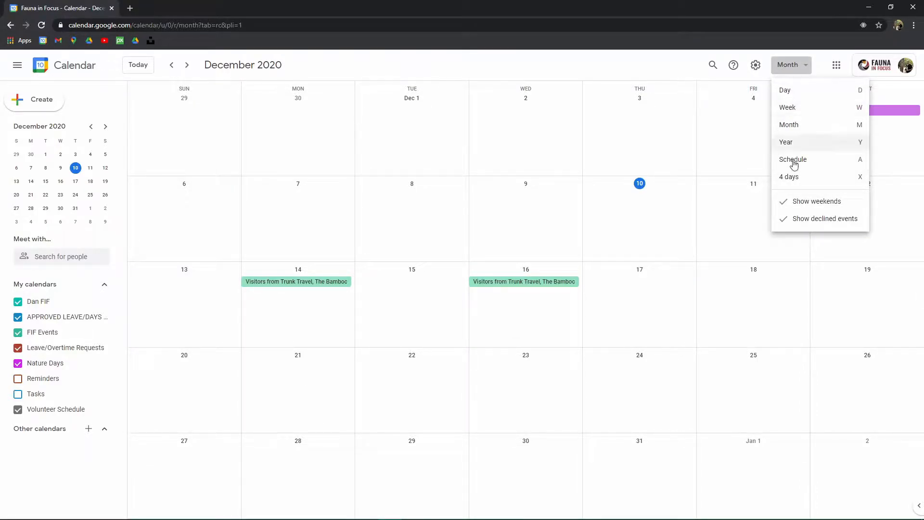
click(805, 98)
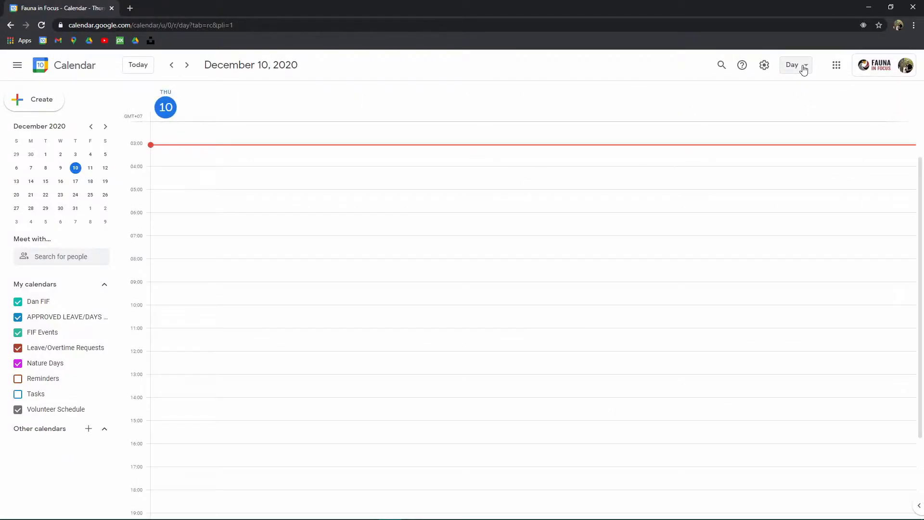
click(803, 68)
click(806, 110)
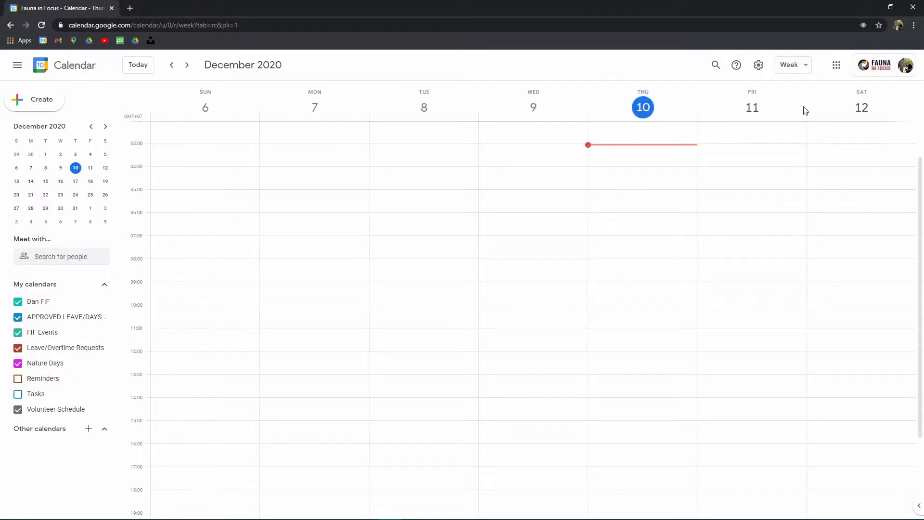
click(788, 67)
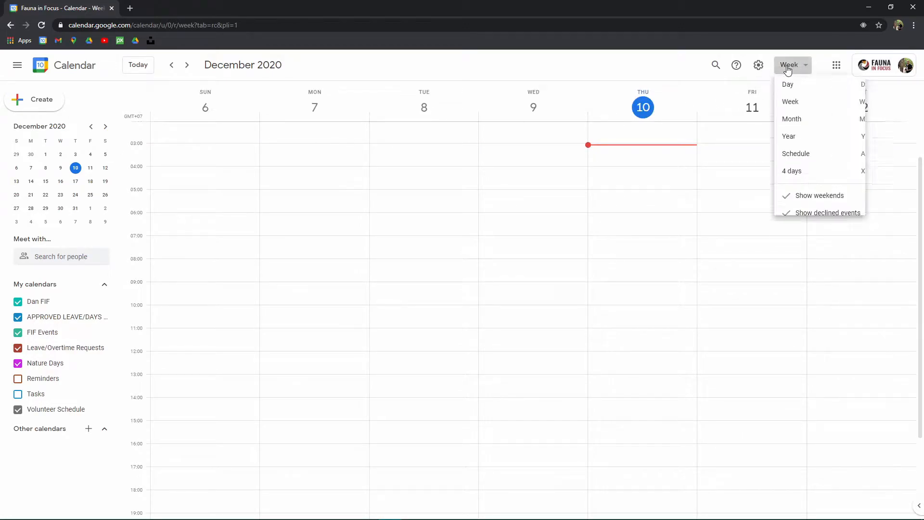
click(803, 127)
View the calendar by year and in the 4 days layout, and switch back to the Month view
click(795, 68)
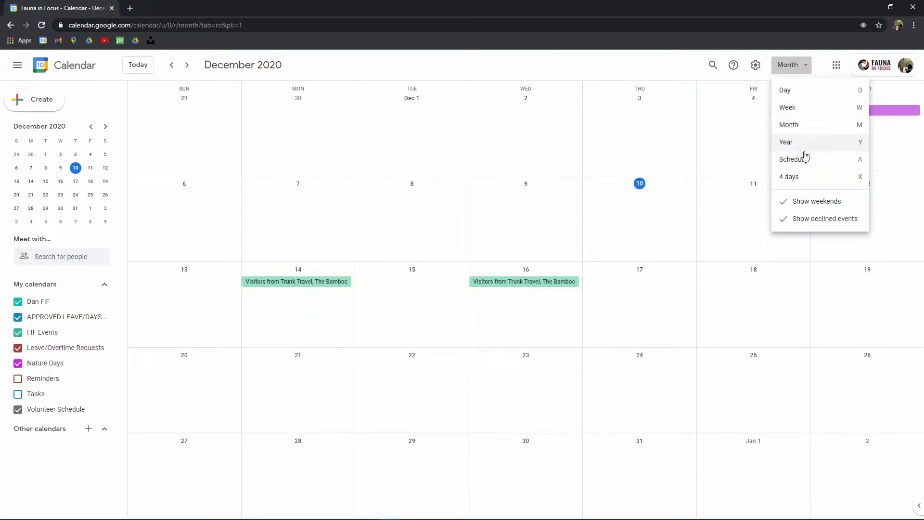
click(807, 145)
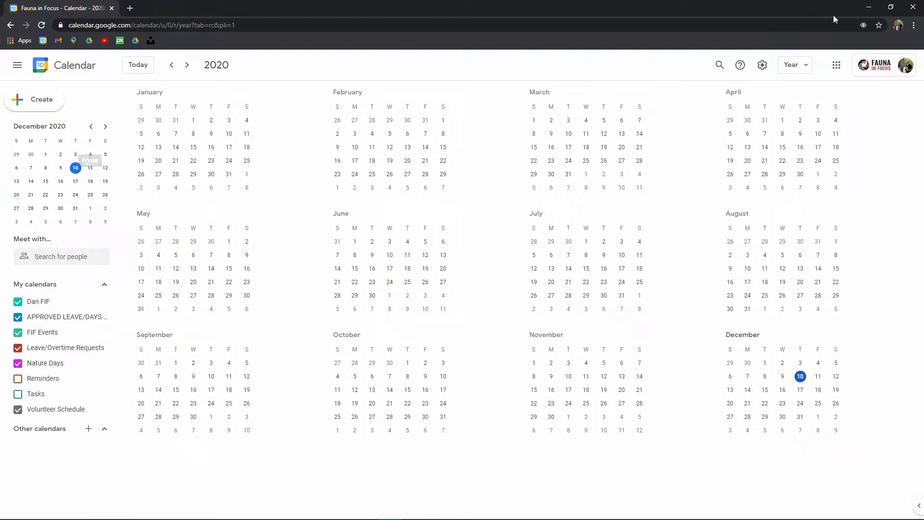
click(803, 65)
click(820, 177)
click(806, 70)
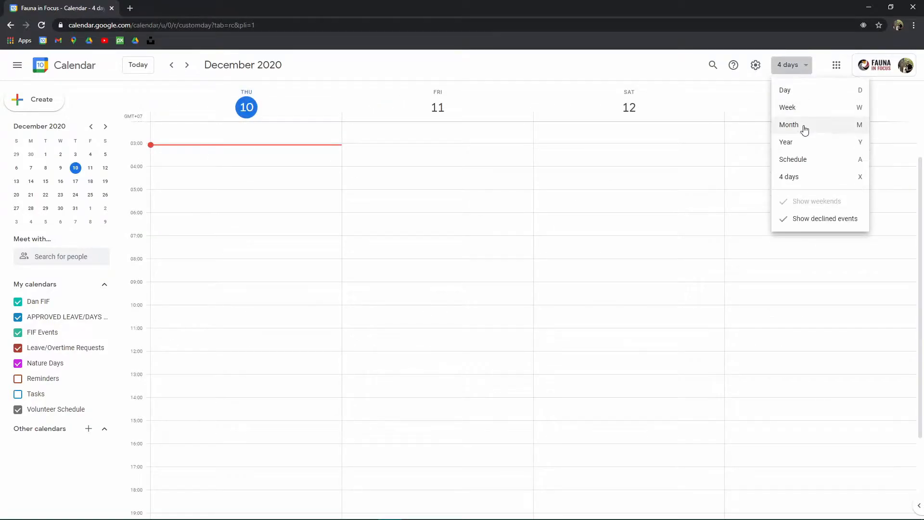
click(804, 127)
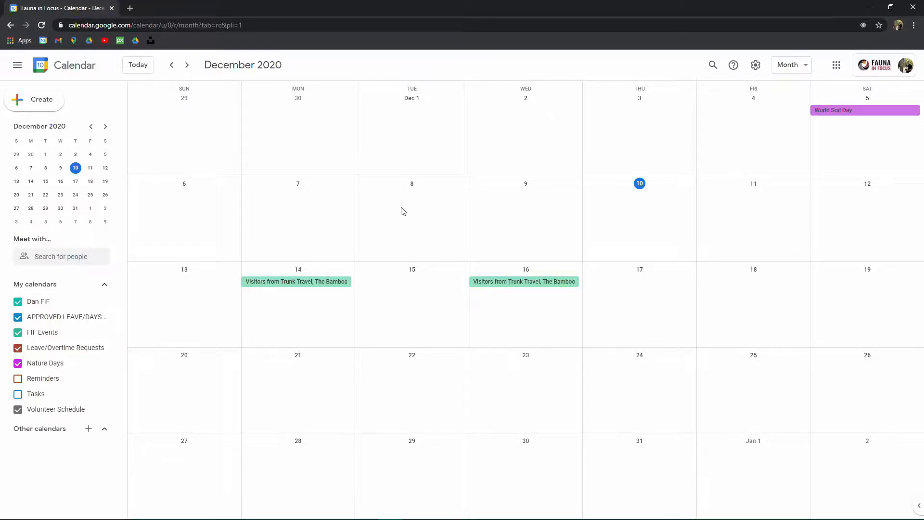
Look through the months around December 2020, from November 2020 to February 2021, and return to December 2020
scroll(358, 190, up, 1)
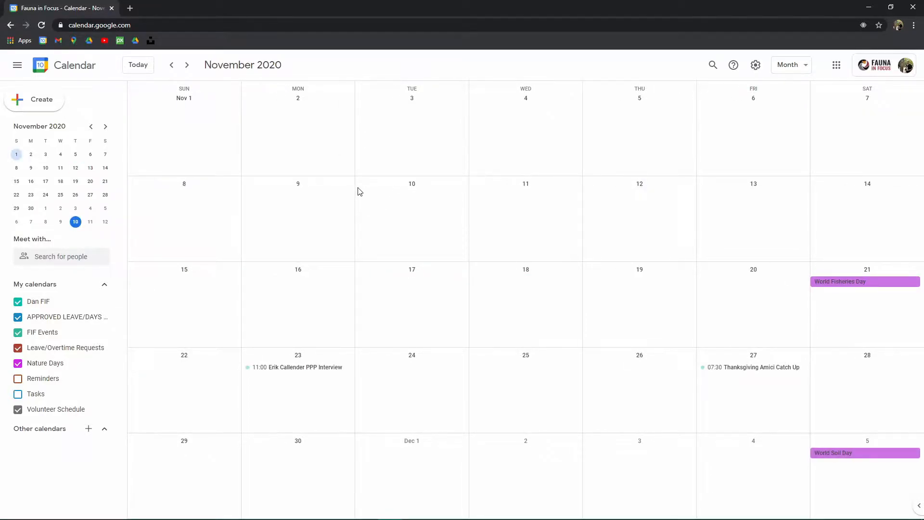
scroll(359, 191, down, 2)
scroll(393, 235, up, 1)
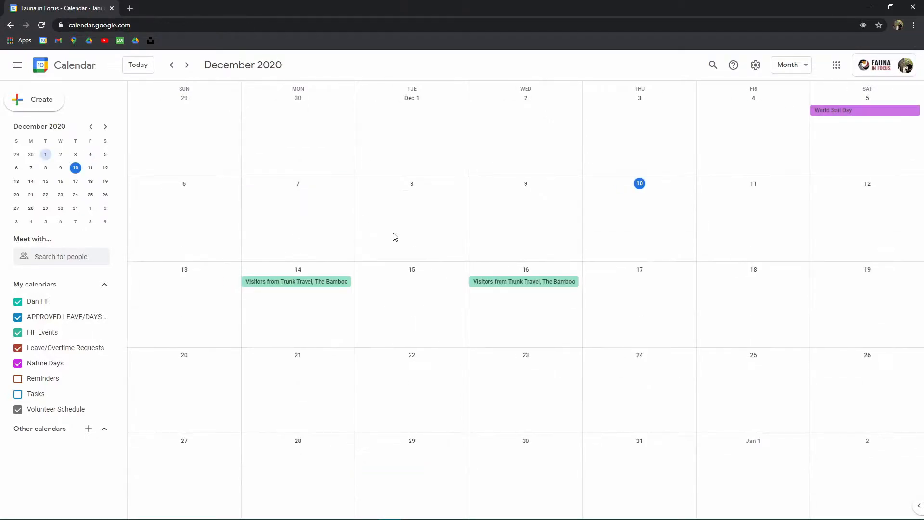
scroll(394, 235, up, 2)
scroll(392, 236, down, 1)
scroll(392, 237, down, 3)
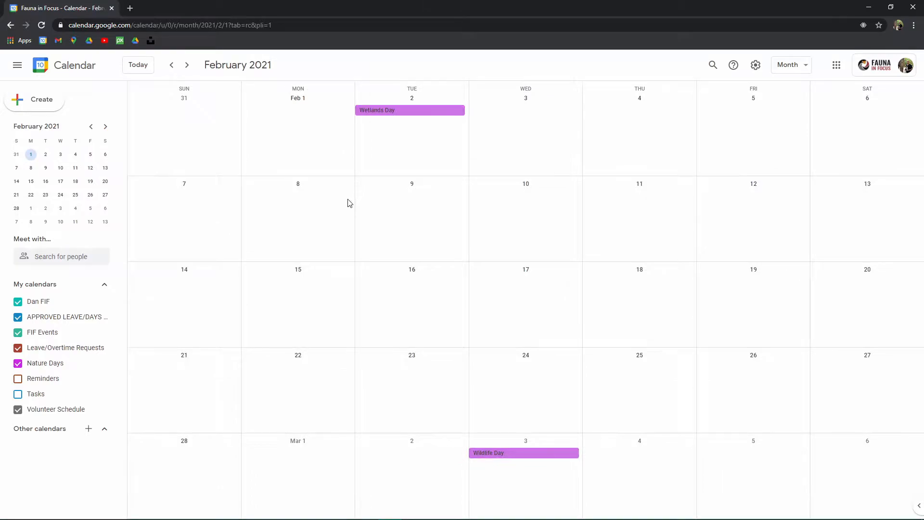
scroll(350, 203, up, 1)
scroll(353, 204, up, 1)
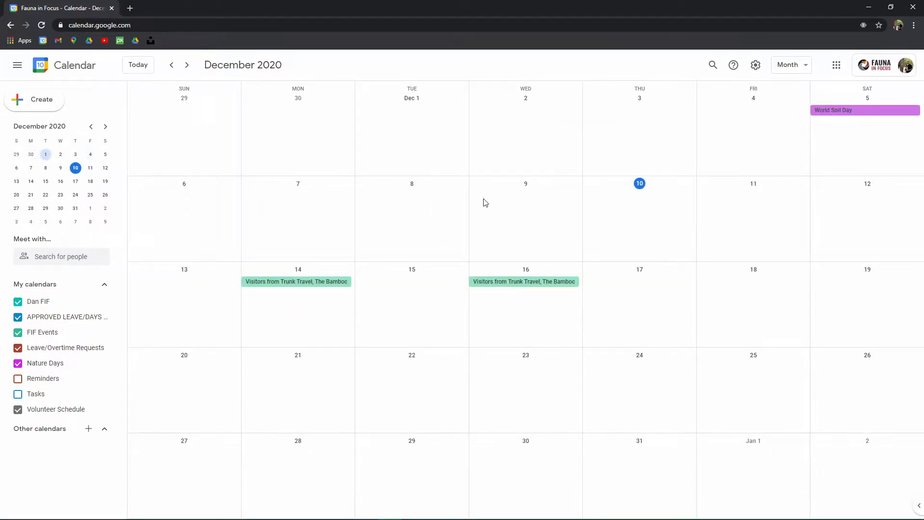
Create an event on Monday, November 30 titled "Test Event 1", moving its entry window clear of that day
click(306, 155)
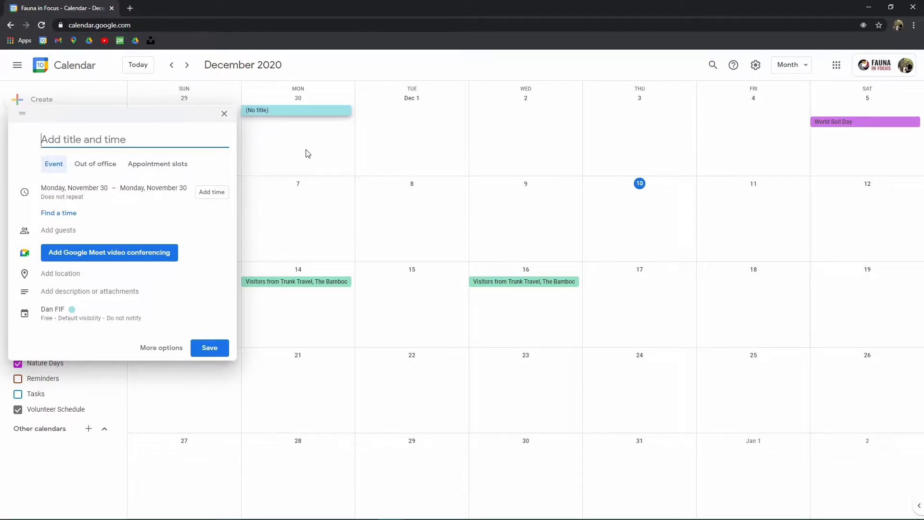
drag(173, 116, 566, 163)
drag(501, 157, 271, 182)
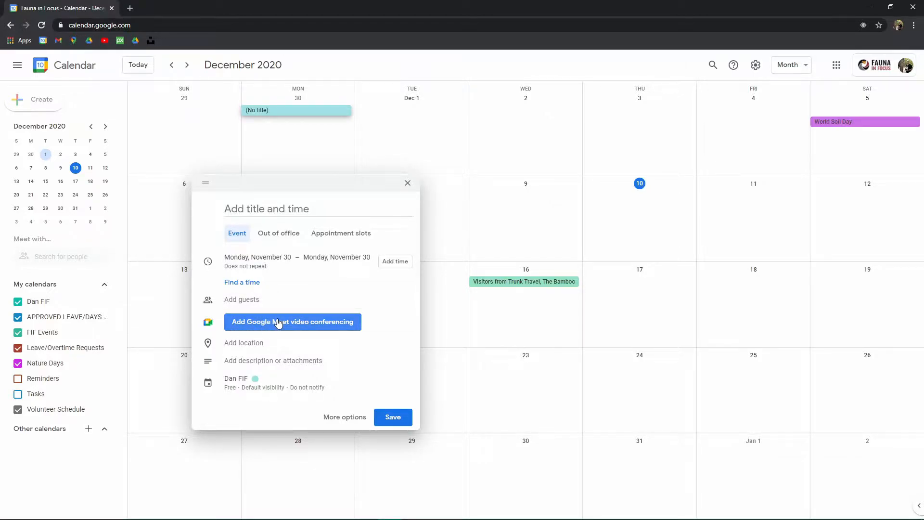
click(284, 210)
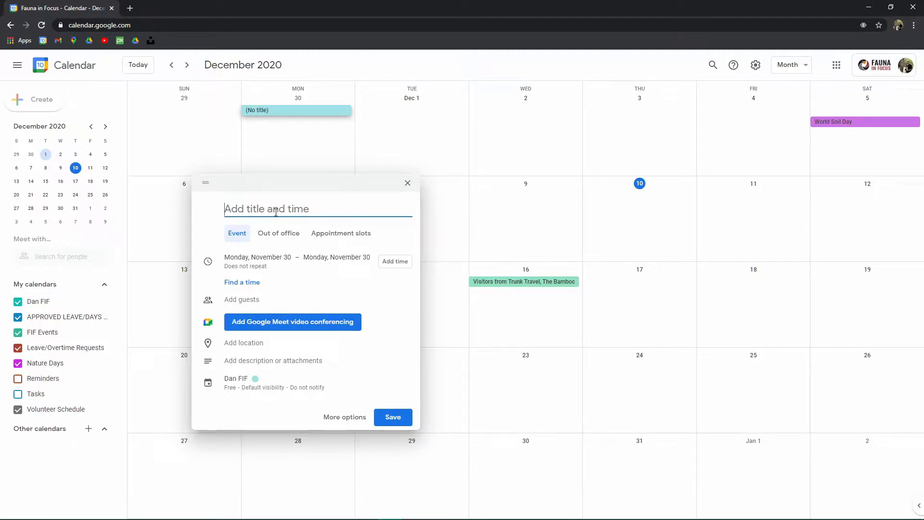
text(Test Event 1)
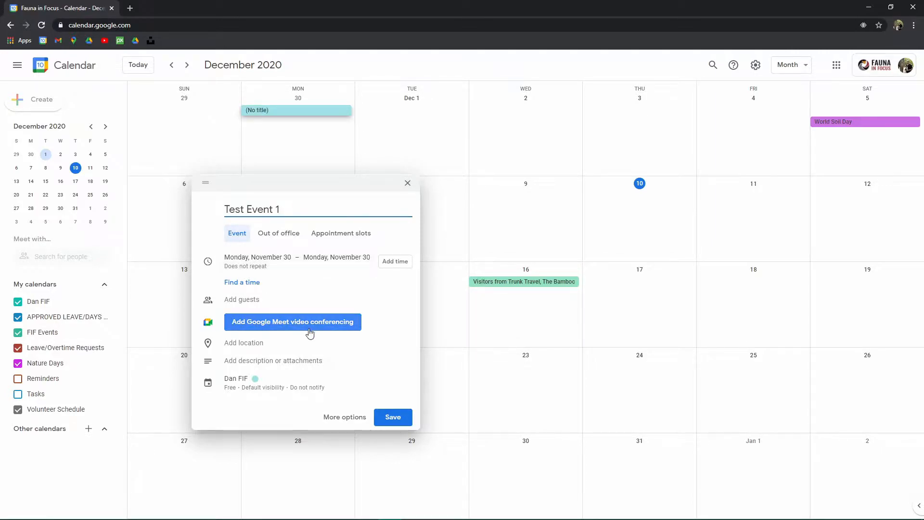
Add a start time of 03:00 to the event, and try the all-day option before turning it off again
click(390, 265)
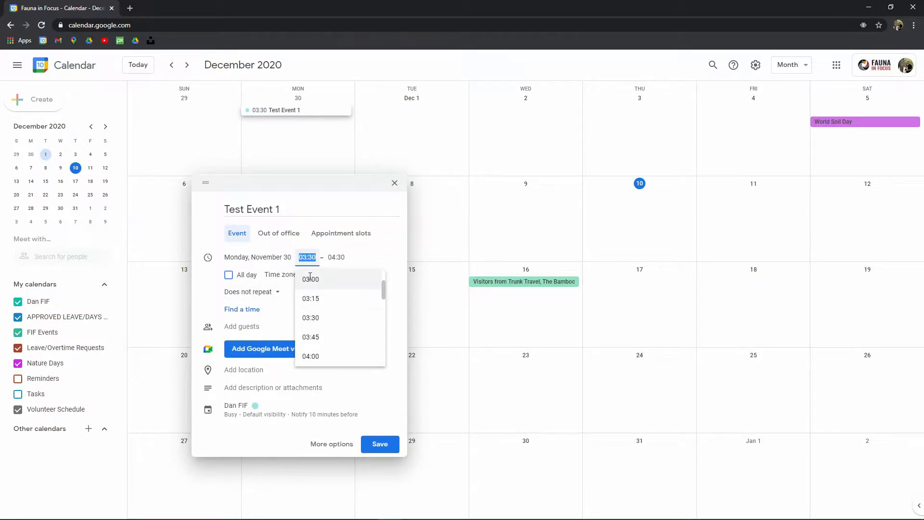
click(310, 279)
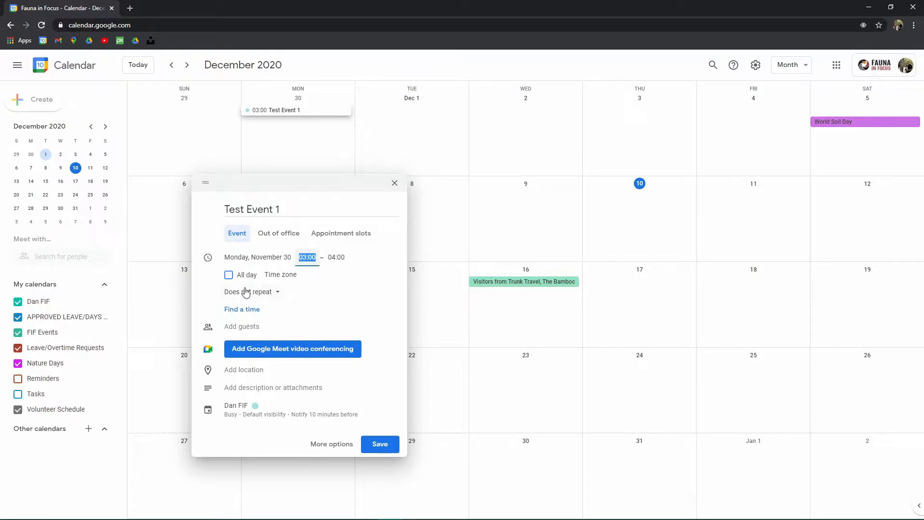
click(229, 275)
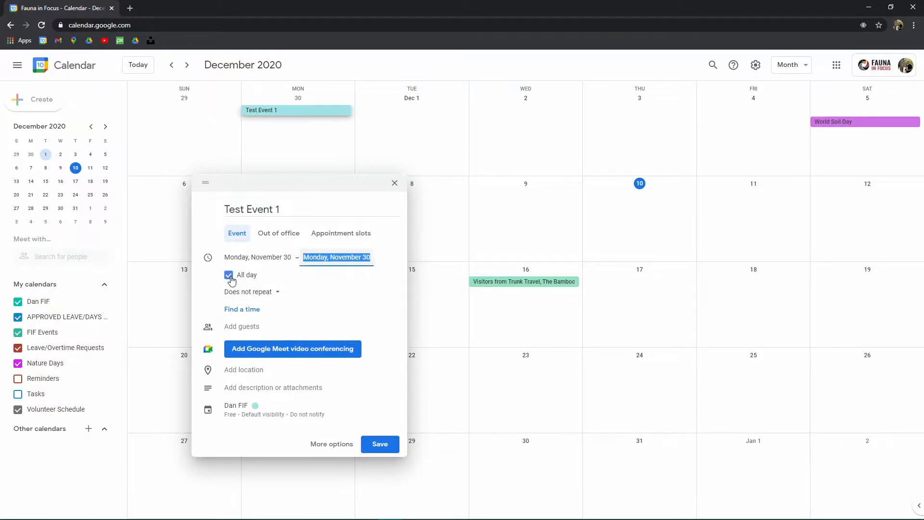
click(230, 276)
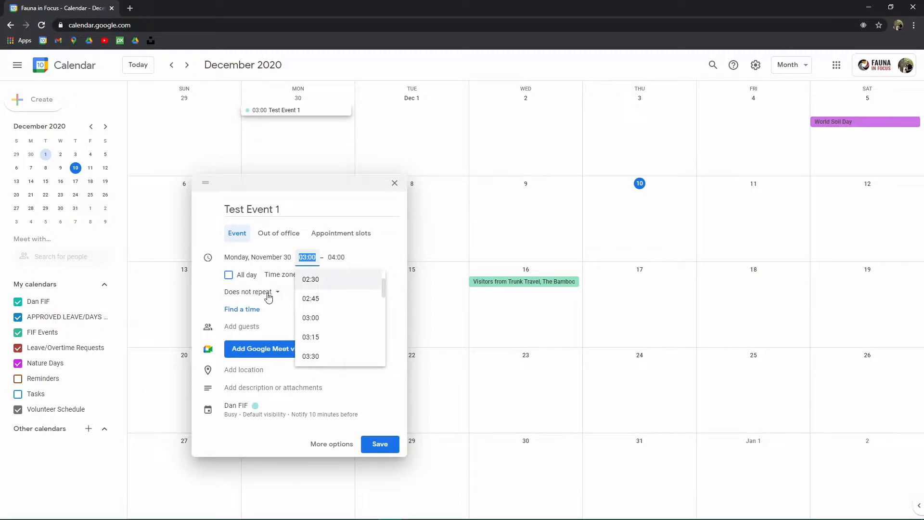
click(380, 256)
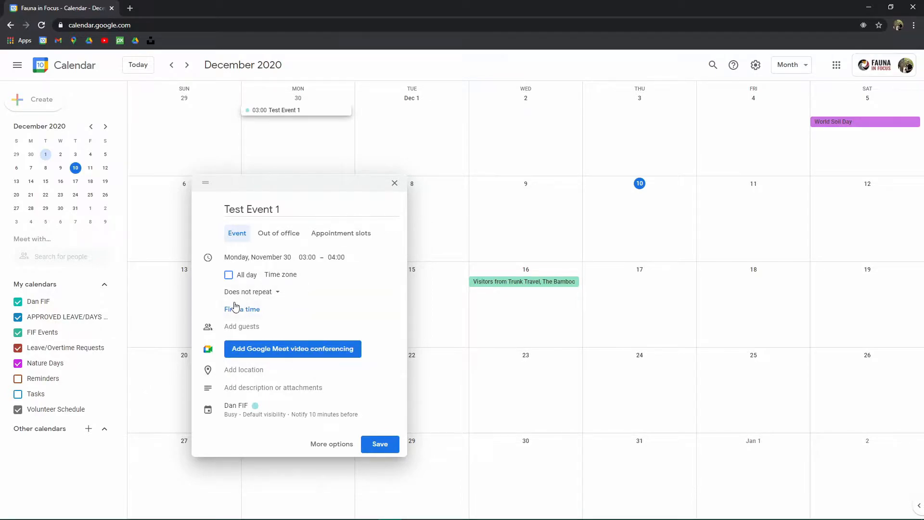
Start a custom recurrence for the event, repeating every 2 weeks, and add Thursday as a repeat day
click(268, 294)
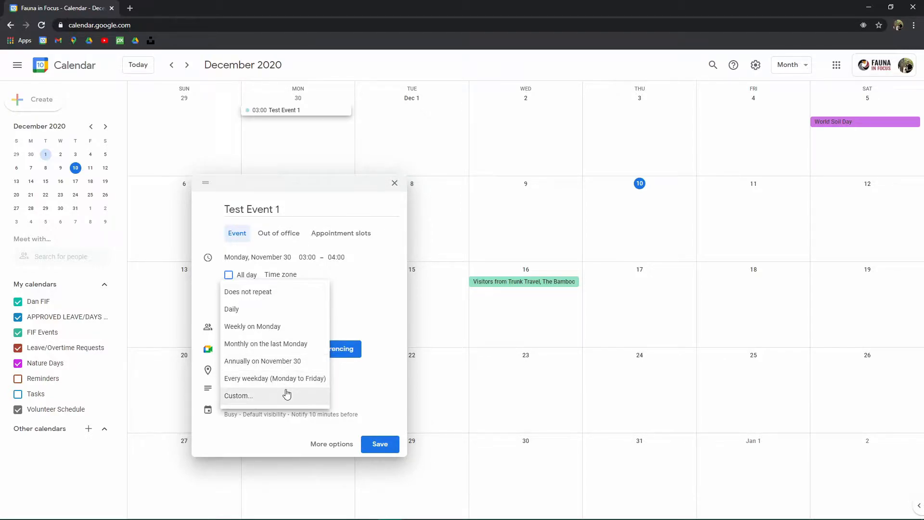
click(268, 397)
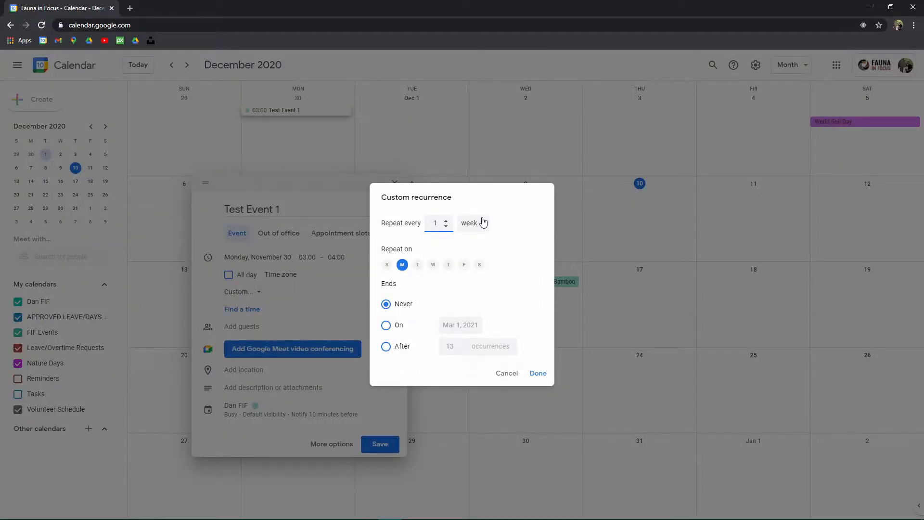
click(446, 224)
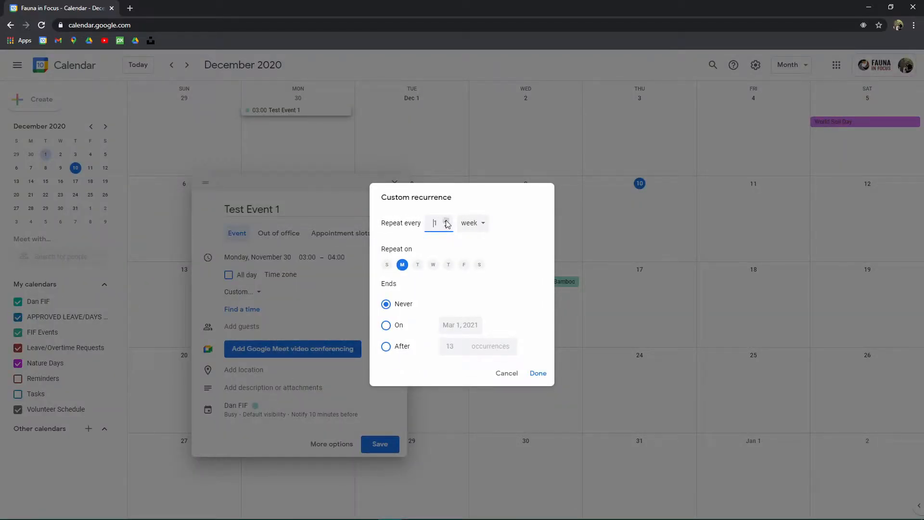
click(484, 225)
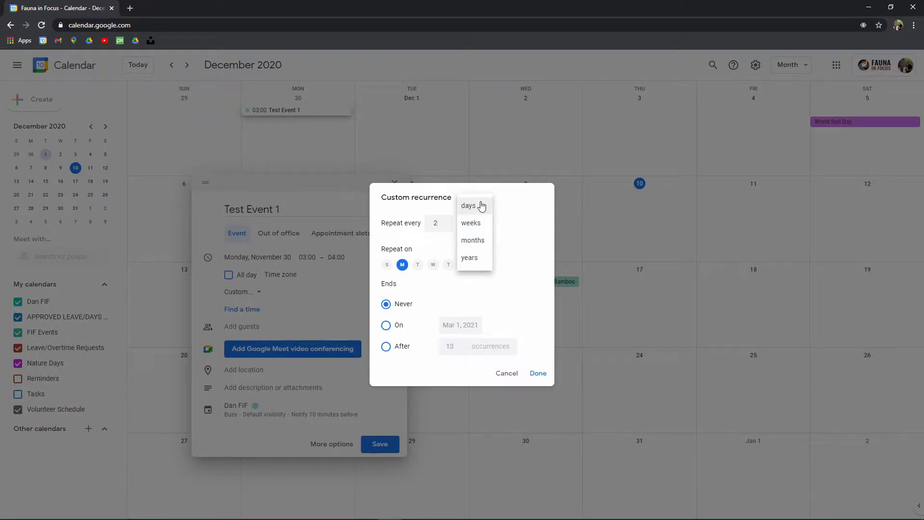
click(506, 223)
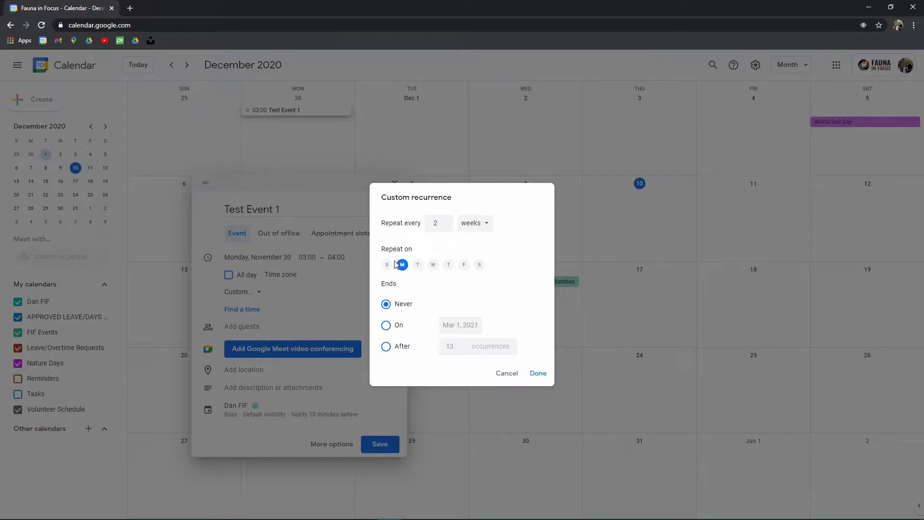
click(448, 265)
Try repeating the event in months and view the monthly day options, and switch the recurrence back to every 2 weeks
click(435, 223)
click(446, 227)
click(474, 226)
click(475, 240)
click(440, 255)
click(446, 226)
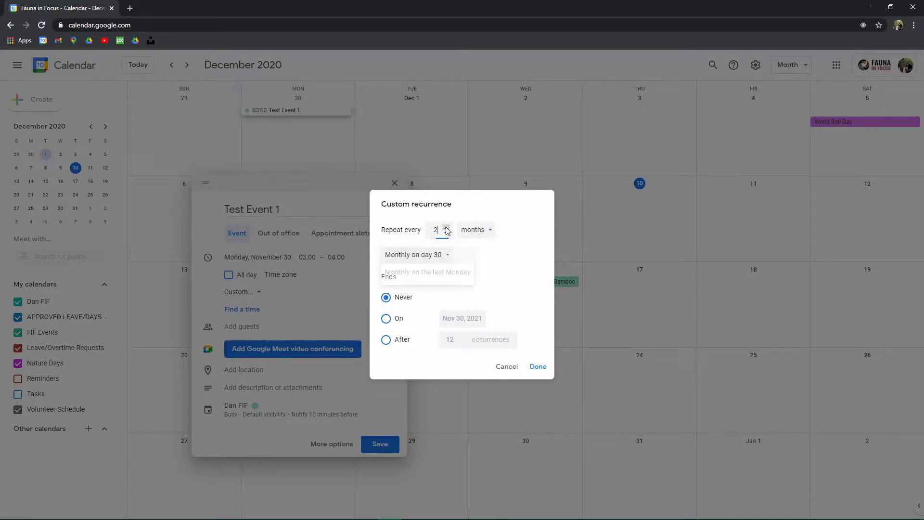
click(447, 259)
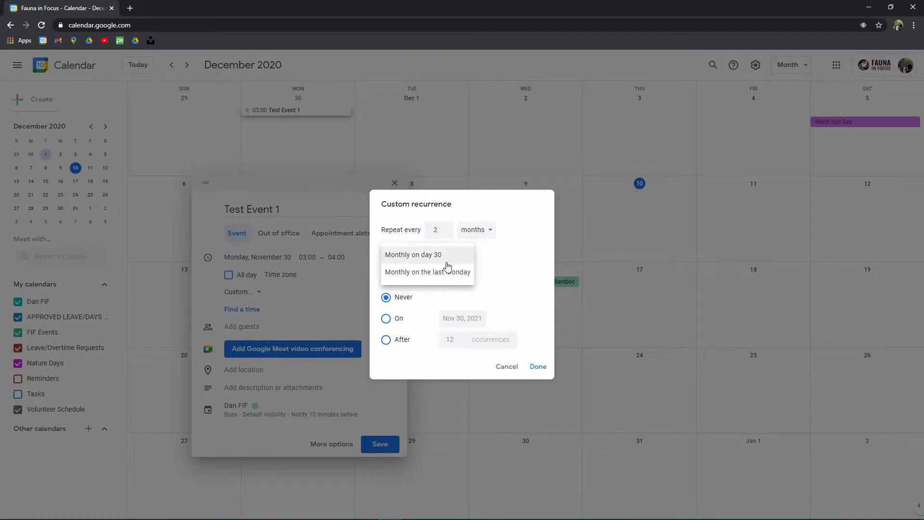
click(474, 230)
click(475, 230)
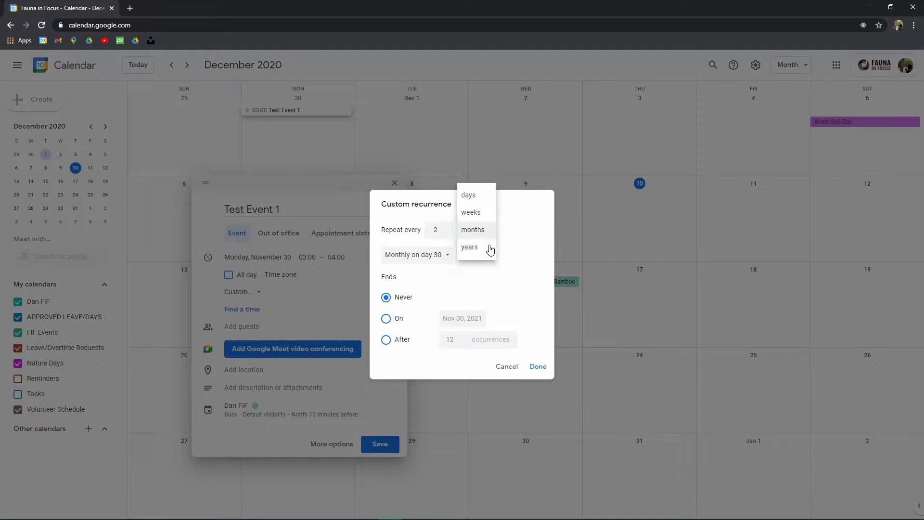
click(471, 213)
Choose Monday and Thursday as the repeat days, trying Friday and removing it again
click(464, 264)
click(402, 265)
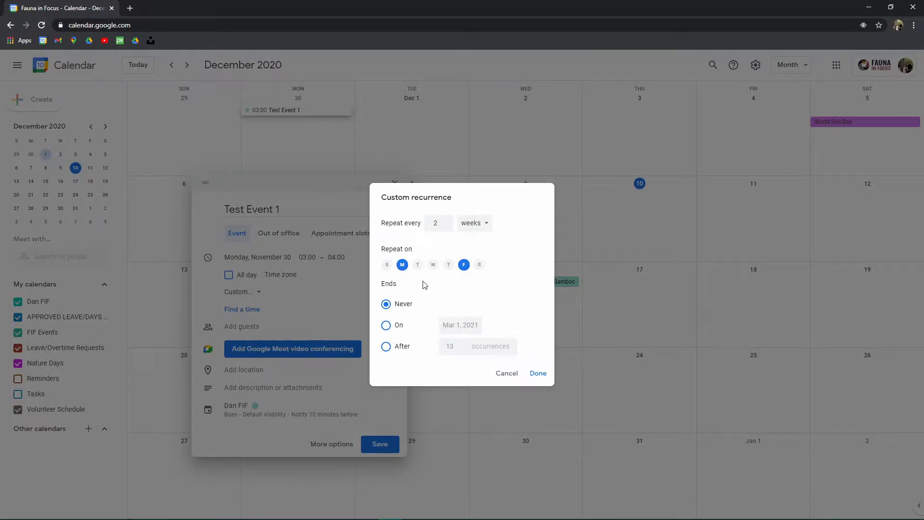
click(448, 265)
click(464, 265)
Try ending the recurrence after 20 occurrences, set it to end on Dec 31, 2020 instead, and apply the custom recurrence
click(386, 350)
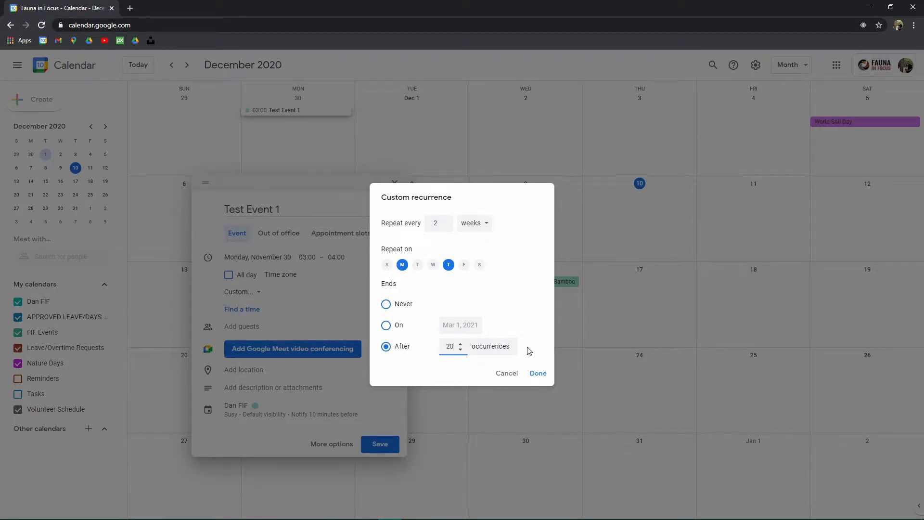
click(396, 327)
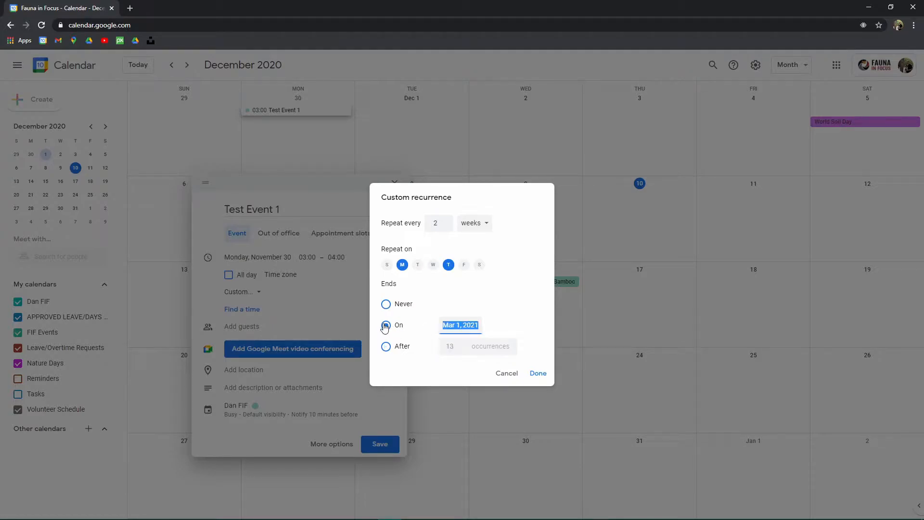
click(469, 328)
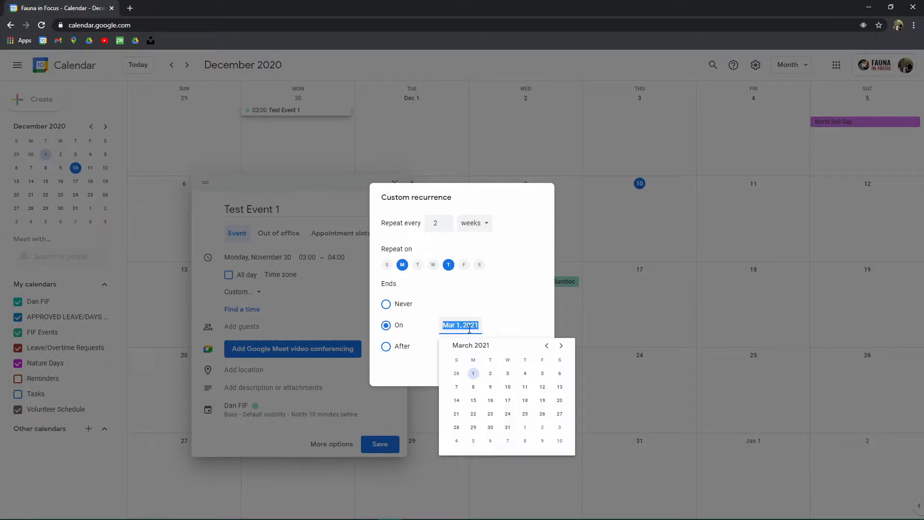
click(561, 349)
click(550, 350)
click(549, 349)
click(550, 350)
click(541, 348)
click(547, 346)
click(547, 346)
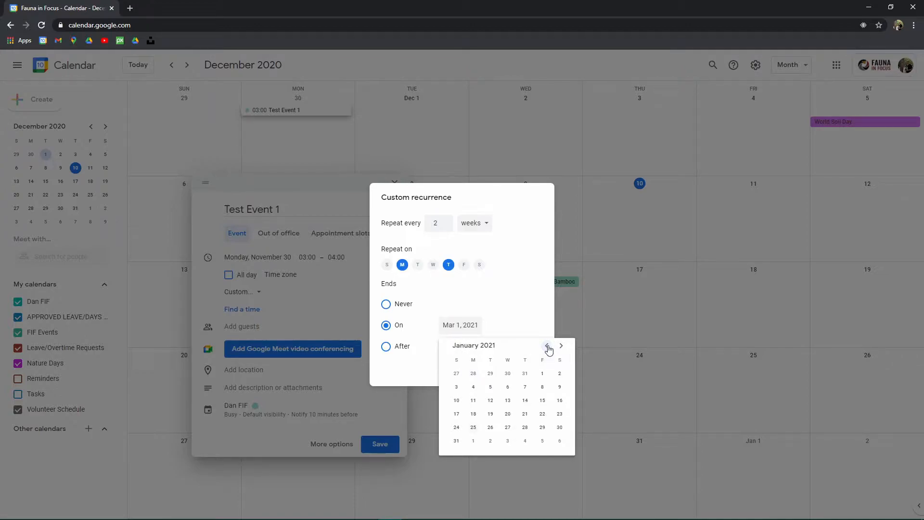
click(546, 345)
click(524, 428)
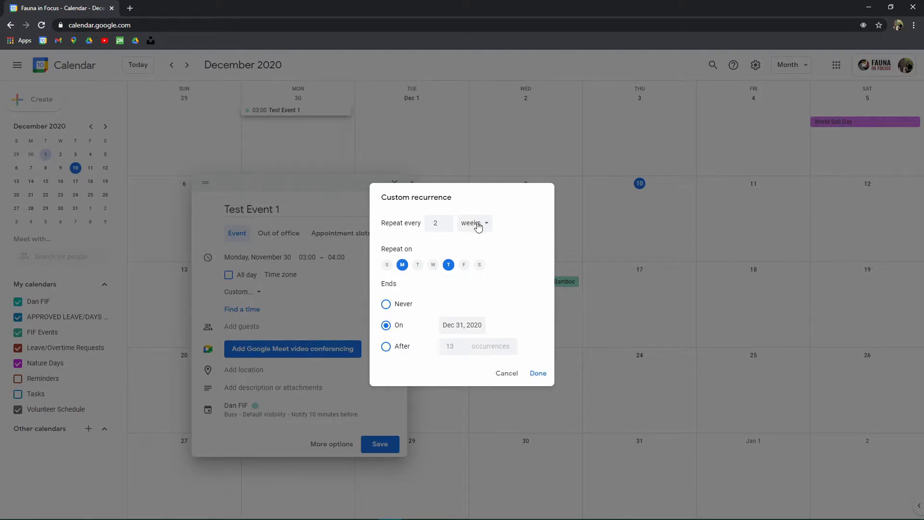
click(536, 373)
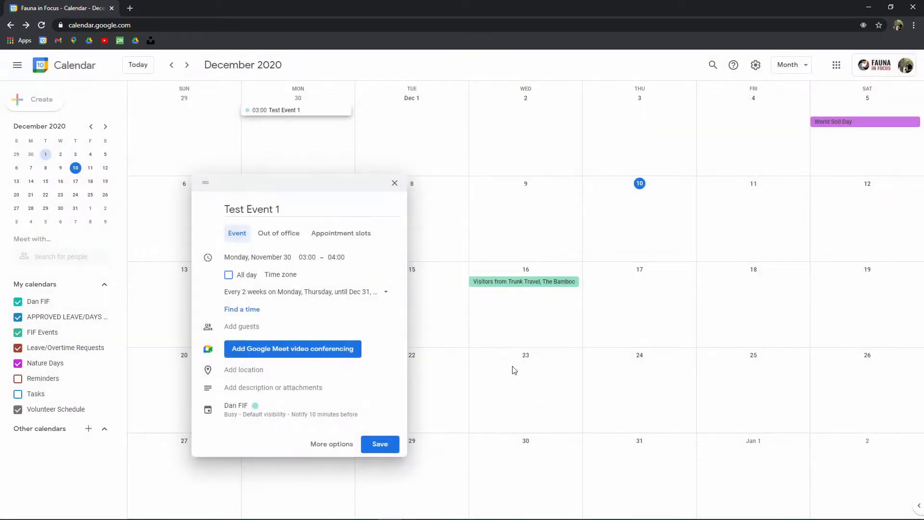
Open the event's guests and description fields, leaving them empty, and assign the event to the FIF Events calendar
click(250, 328)
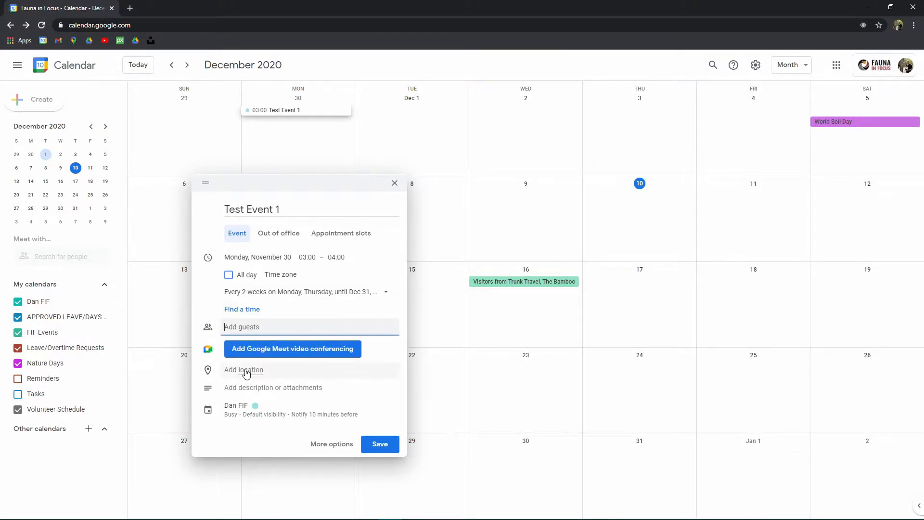
click(257, 392)
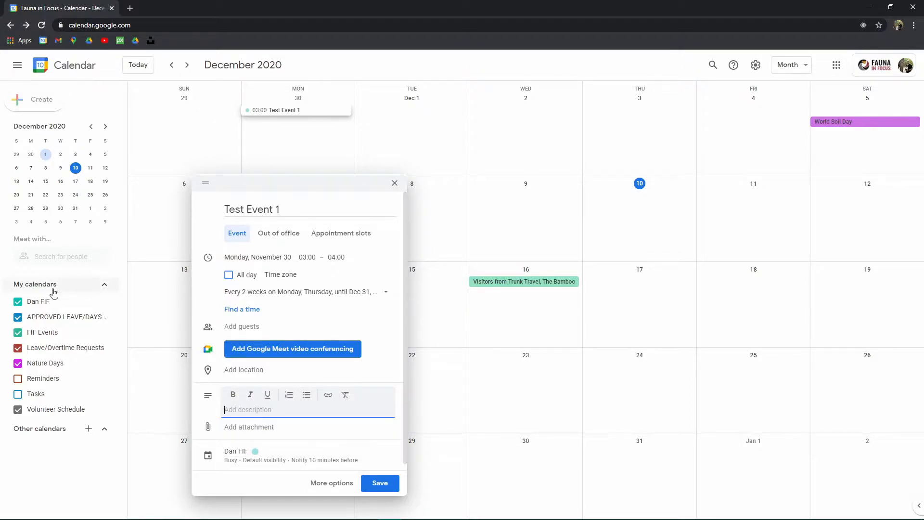
click(244, 457)
click(246, 389)
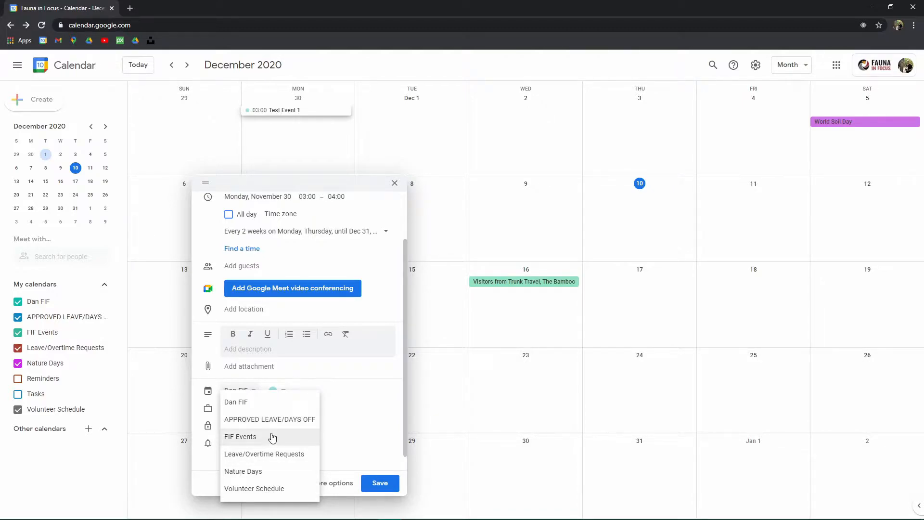
click(253, 438)
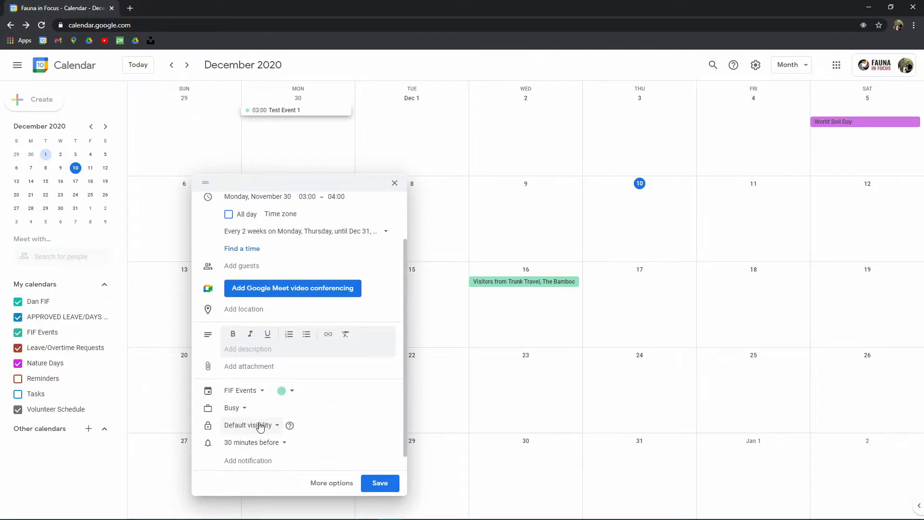
Choose 30 minutes before as the event's notification time
scroll(273, 448, down, 1)
click(275, 425)
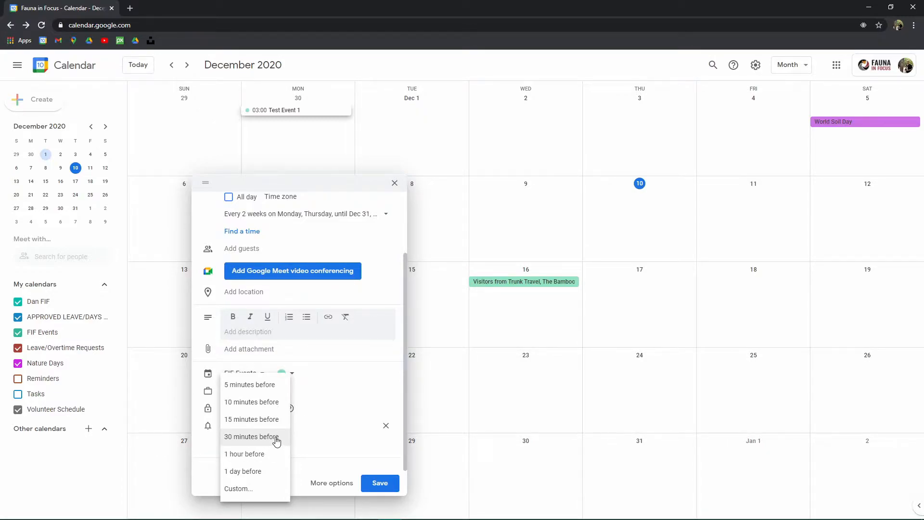
click(277, 437)
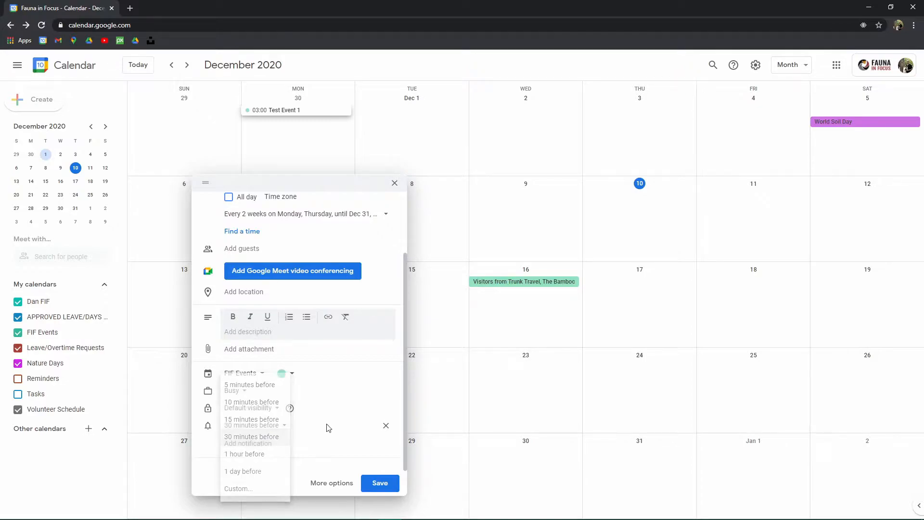
Add a second notification set to 1 day before the event, and remove it again
click(251, 445)
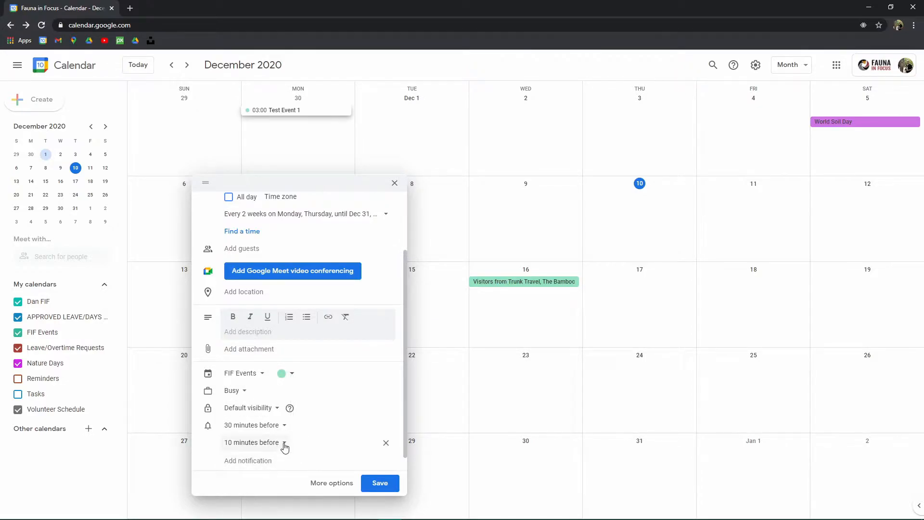
click(276, 445)
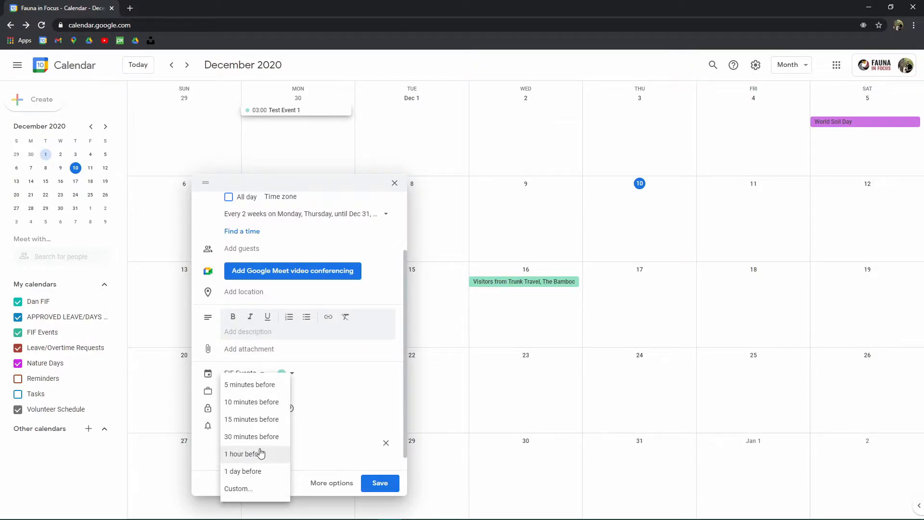
click(264, 472)
scroll(269, 433, down, 1)
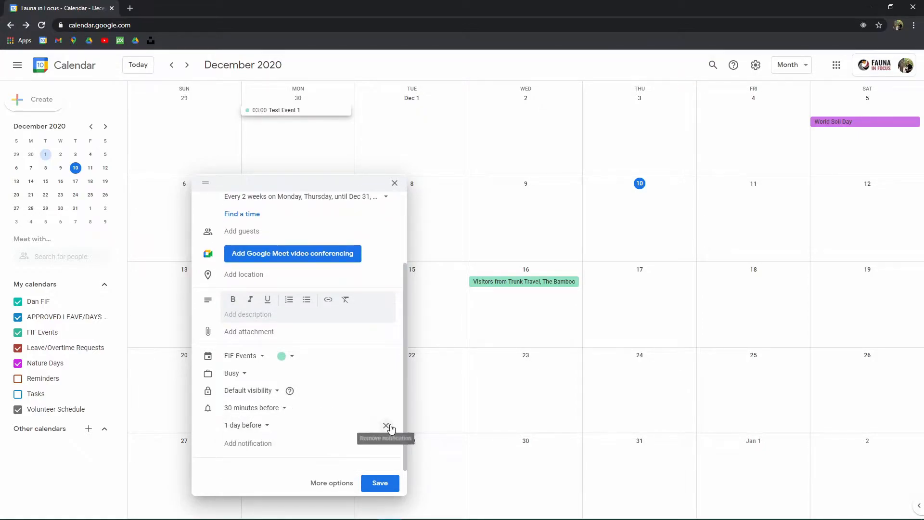
click(387, 427)
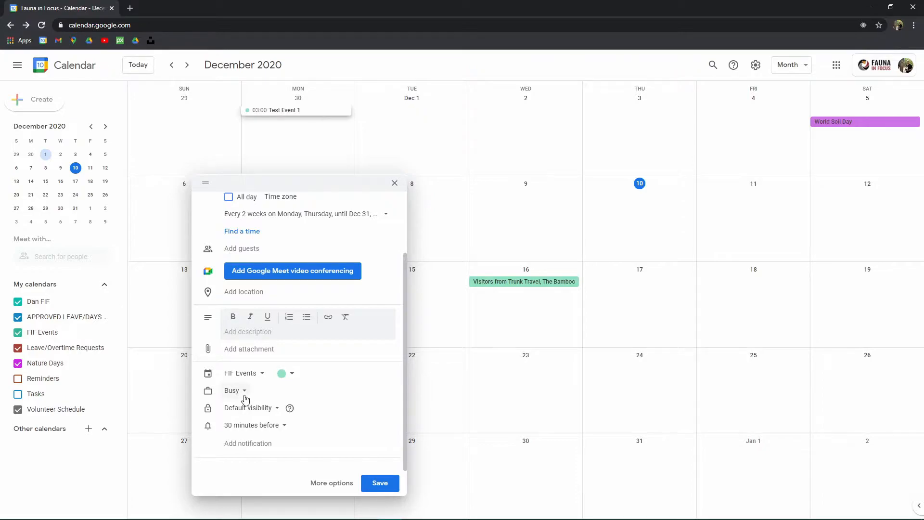
Look at the event's visibility choices and the help explaining default visibility, keeping the current choice
click(275, 410)
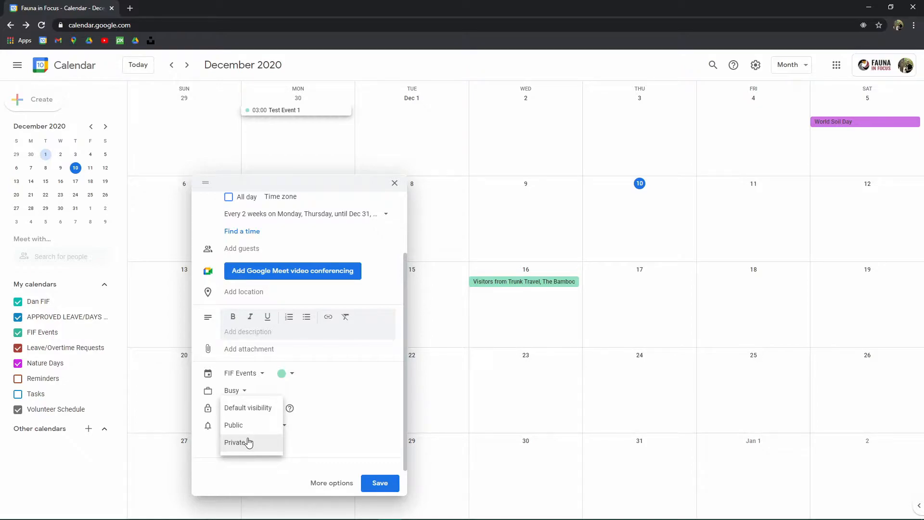
click(337, 394)
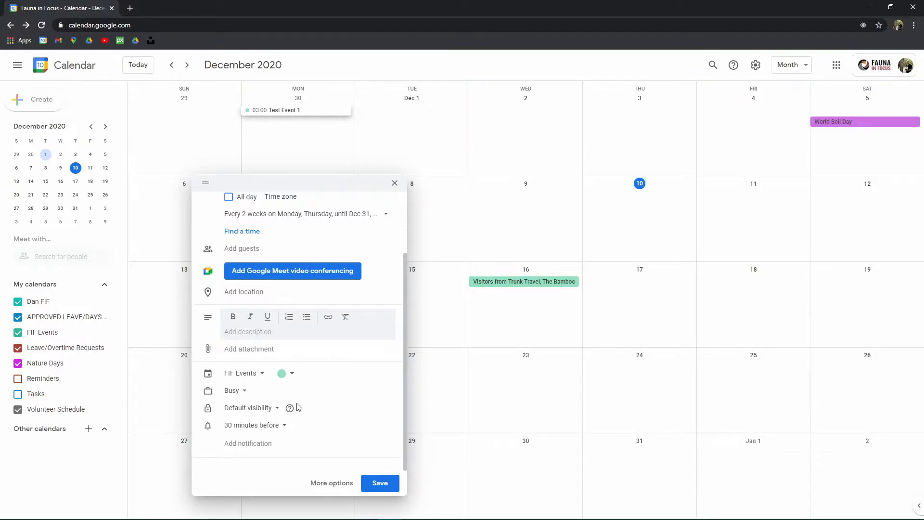
mouse_move(290, 409)
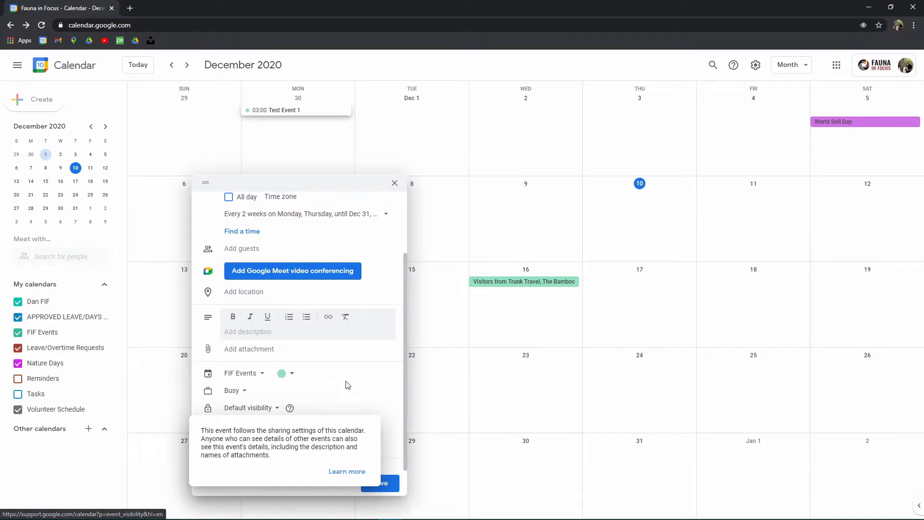
Save the event and check its occurrences across December 2020 and January 2021
scroll(348, 389, up, 2)
click(379, 487)
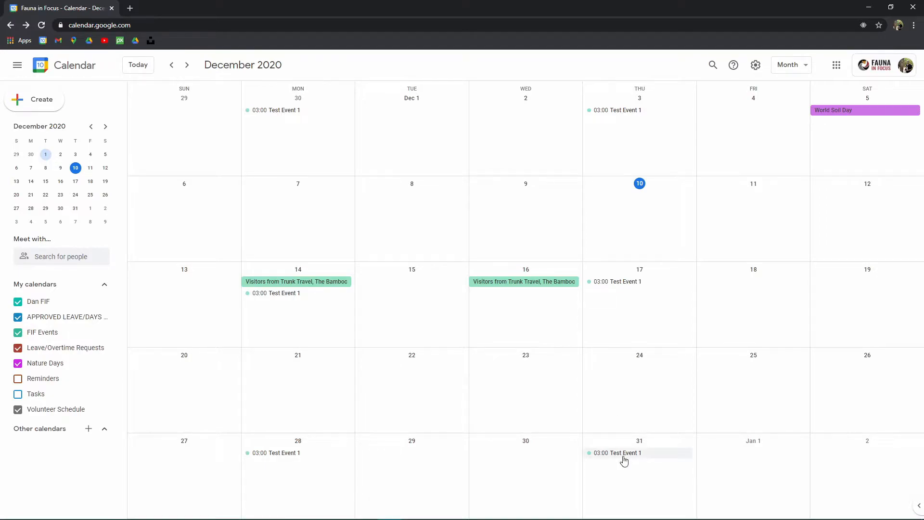
scroll(611, 411, down, 1)
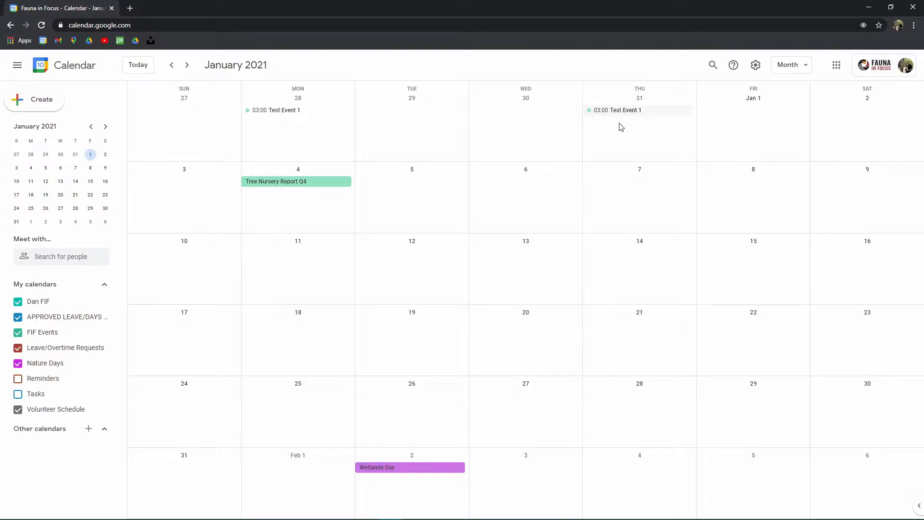
scroll(619, 125, up, 1)
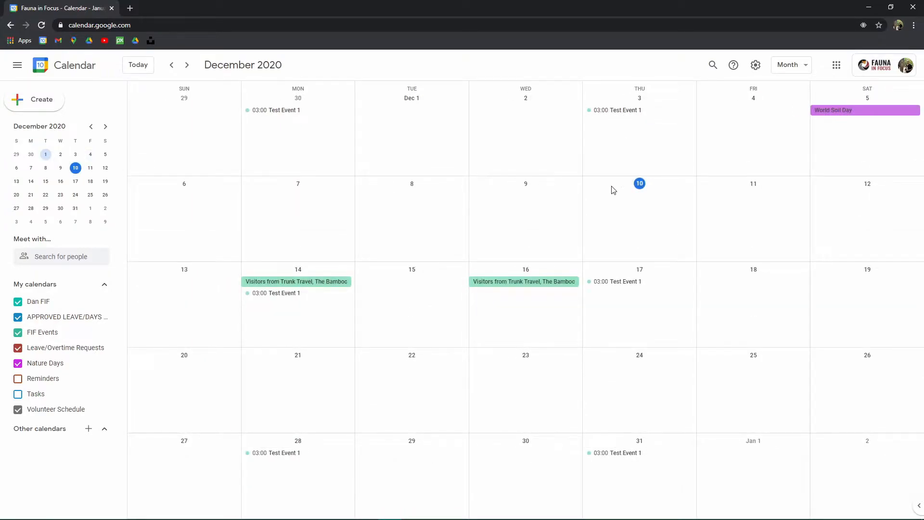
View the details and recurring deletion options of the December 17 occurrence of Test Event 1, and back out without deleting
click(618, 287)
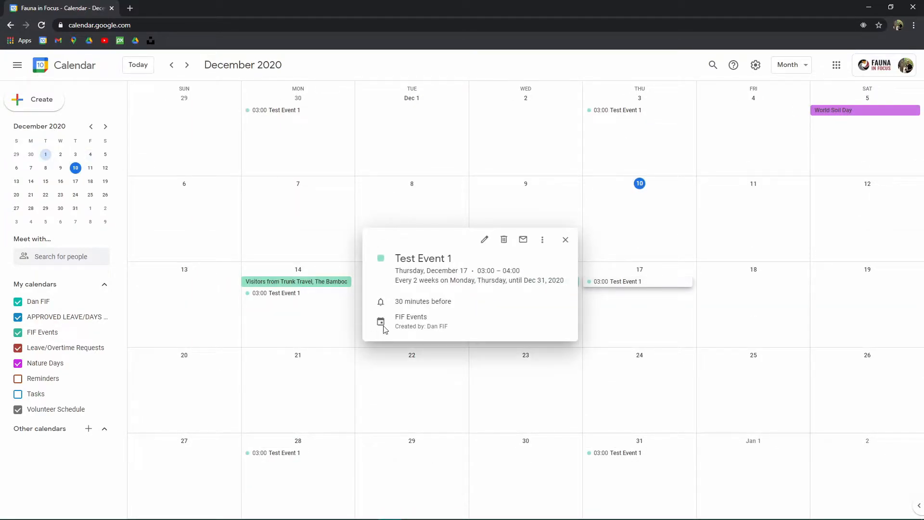
click(504, 240)
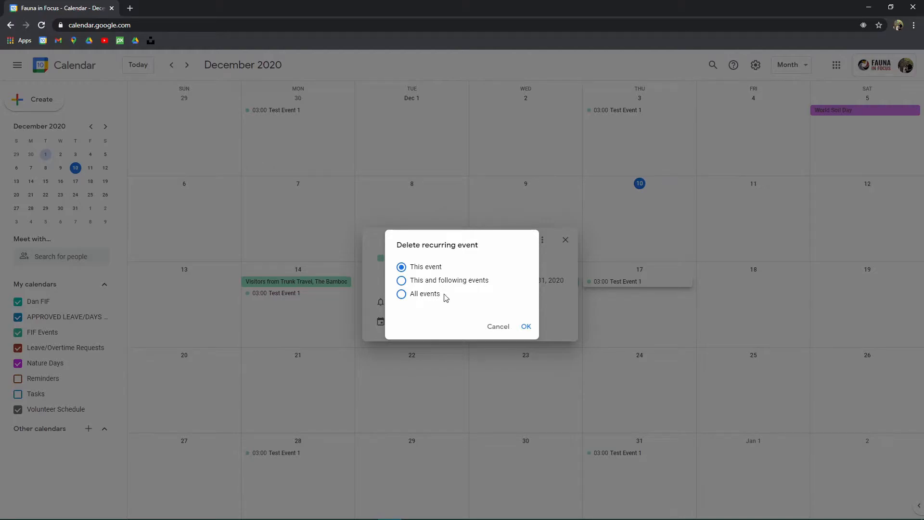
click(498, 327)
click(566, 240)
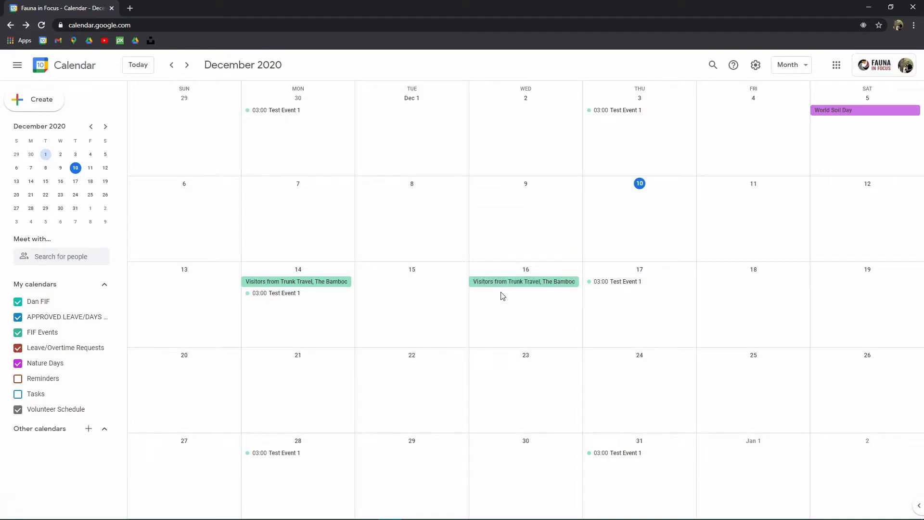
Delete only the Monday, December 28 occurrence of Test Event 1
click(283, 456)
click(162, 345)
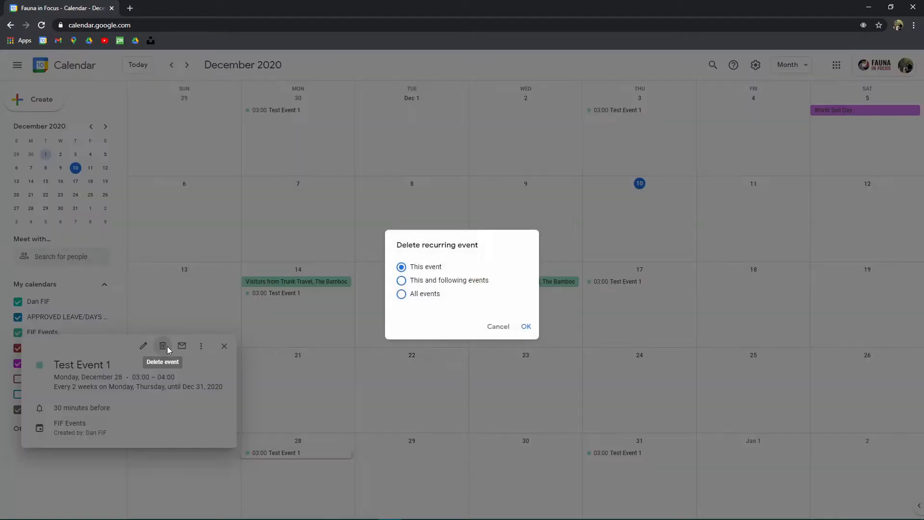
click(526, 326)
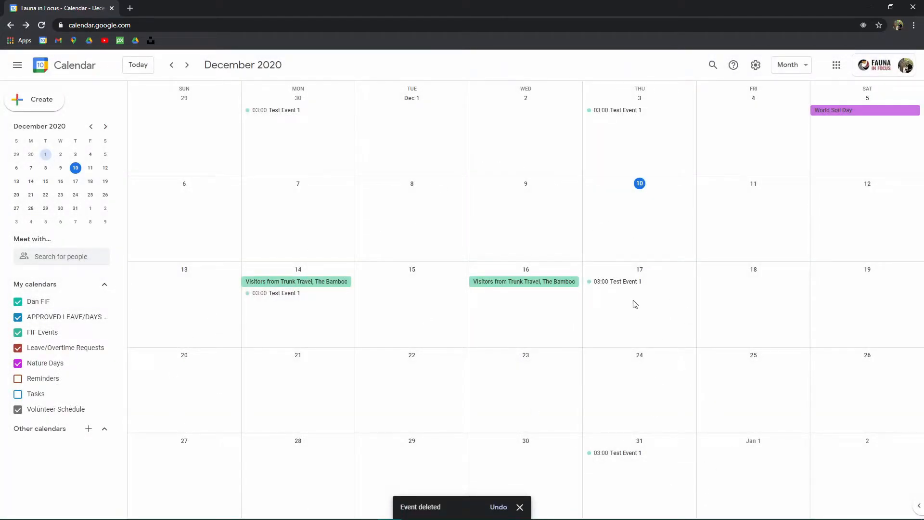
Delete the December 17 occurrence of Test Event 1 and all following ones, and check the remaining occurrences in November and December 2020
click(626, 283)
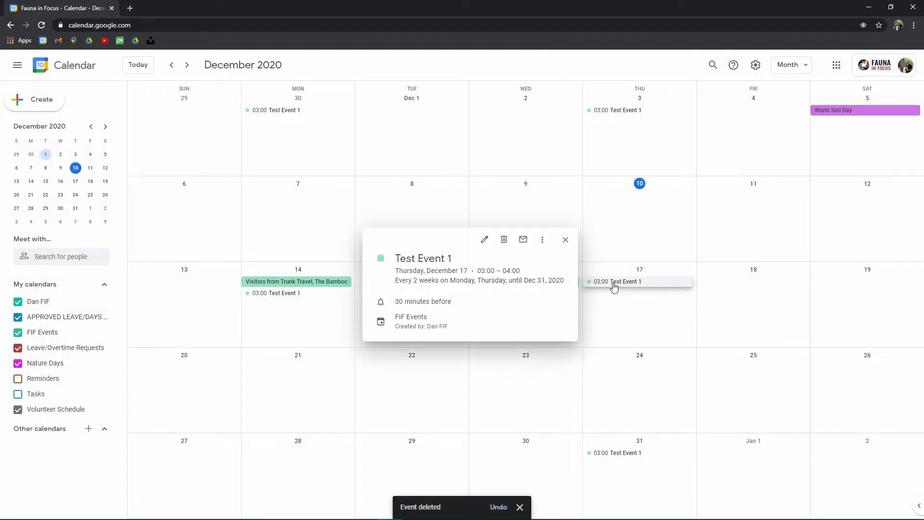
click(504, 239)
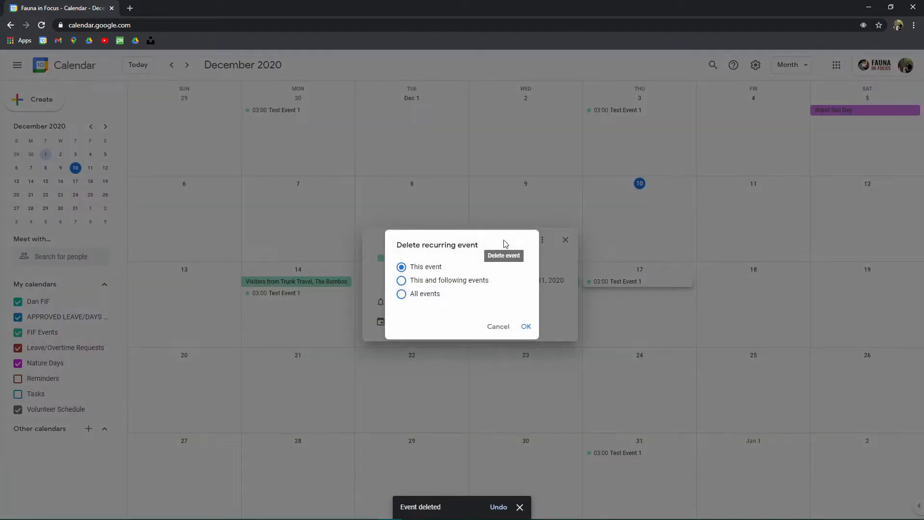
click(415, 283)
click(526, 326)
scroll(619, 276, up, 1)
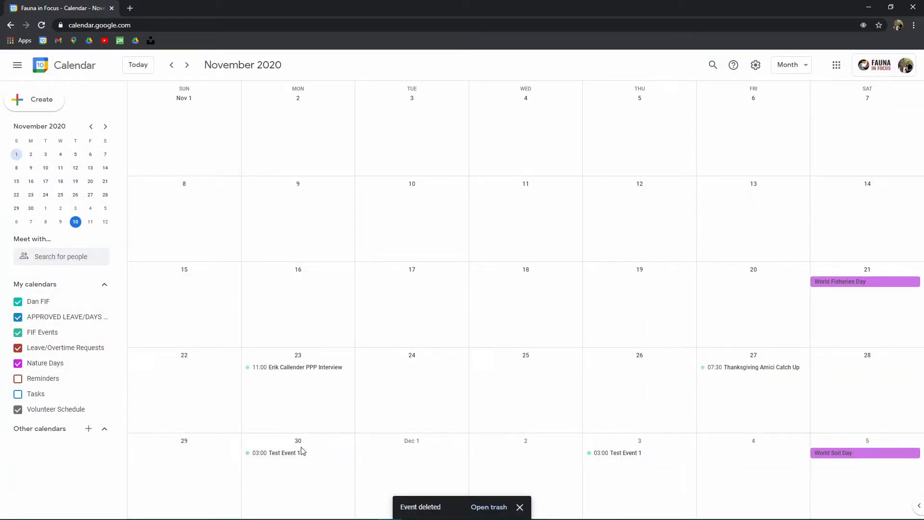
scroll(262, 322, down, 1)
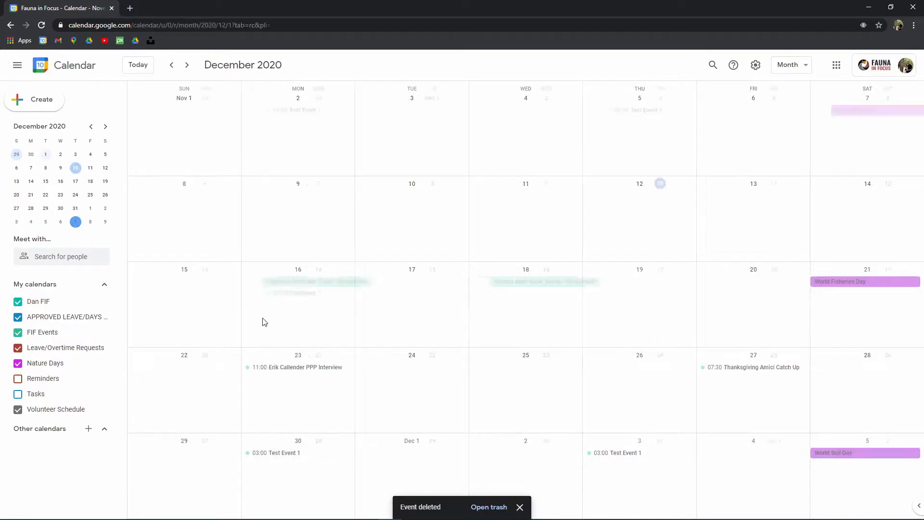
Delete all remaining occurrences of the recurring Test Event 1, starting from its Monday, November 30 entry
click(288, 112)
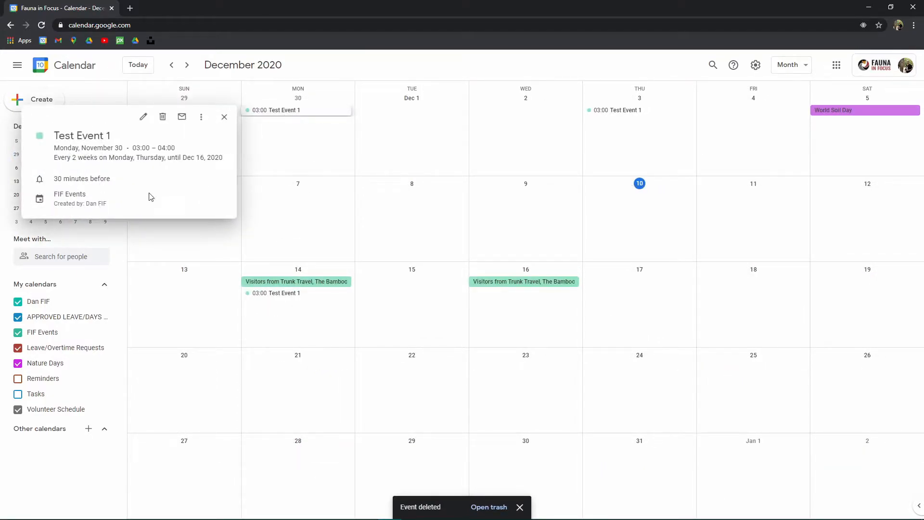
click(201, 117)
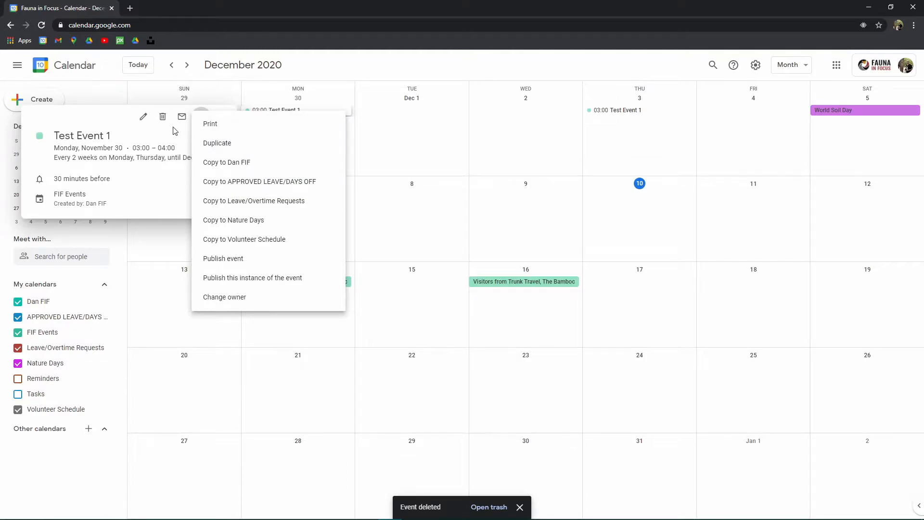
click(169, 132)
click(162, 117)
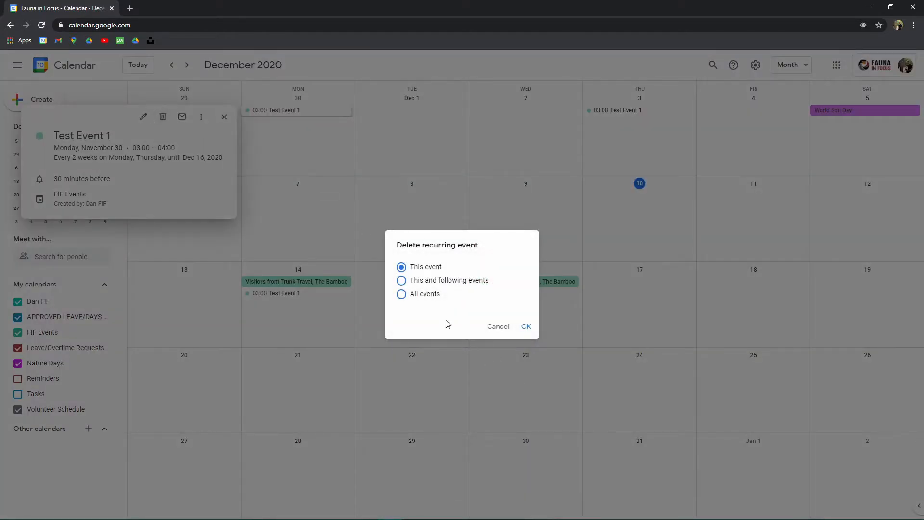
click(402, 293)
click(527, 327)
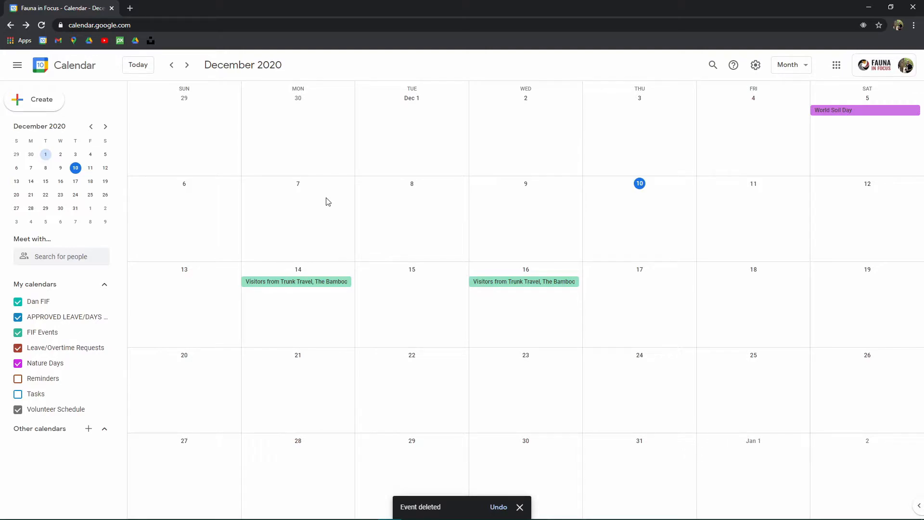
Create and save an all-day event titled Test 2 on Monday, November 30
click(302, 140)
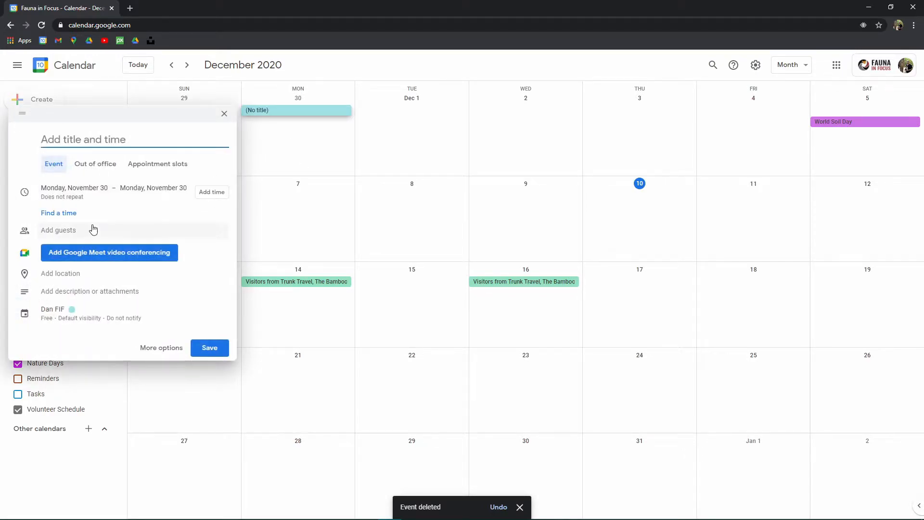
text(Test 2)
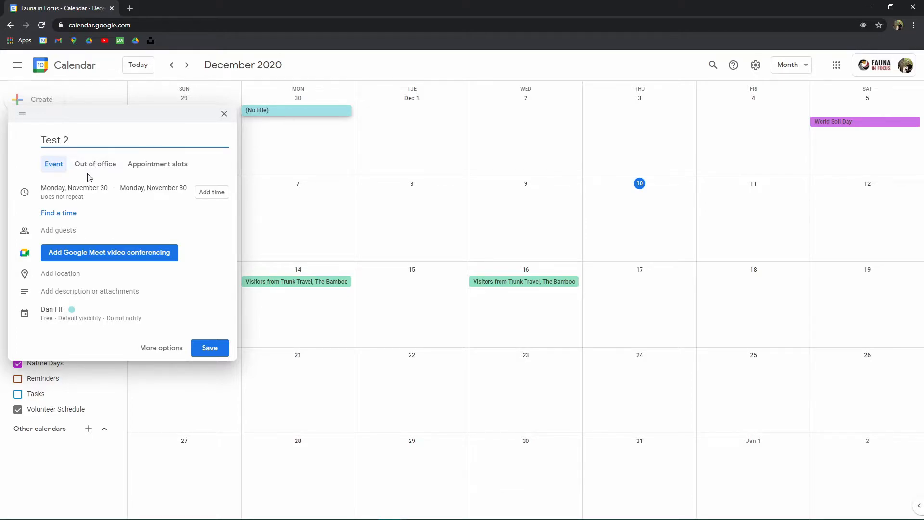
click(209, 348)
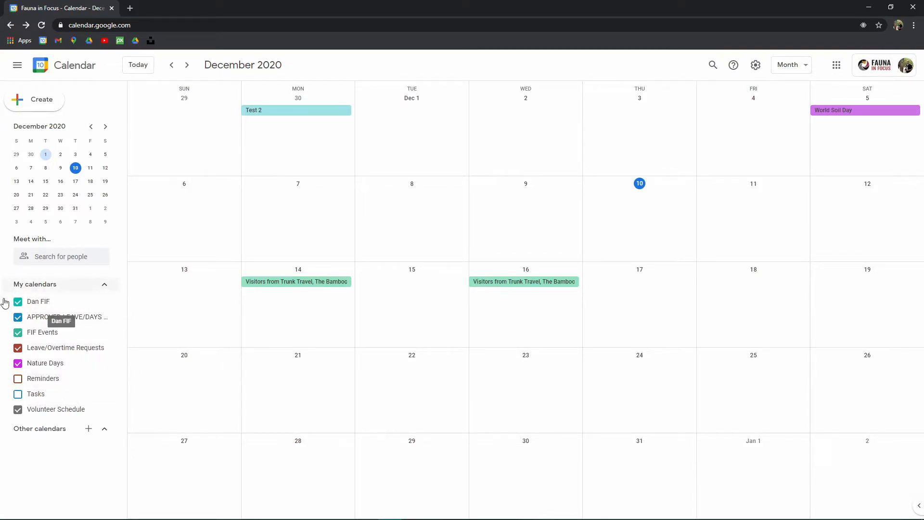
Hide the APPROVED LEAVE/DAYS OFF, FIF Events, Leave/Overtime Requests, Nature Days and Volunteer Schedule calendars
click(18, 317)
click(18, 332)
click(18, 362)
click(18, 348)
click(18, 409)
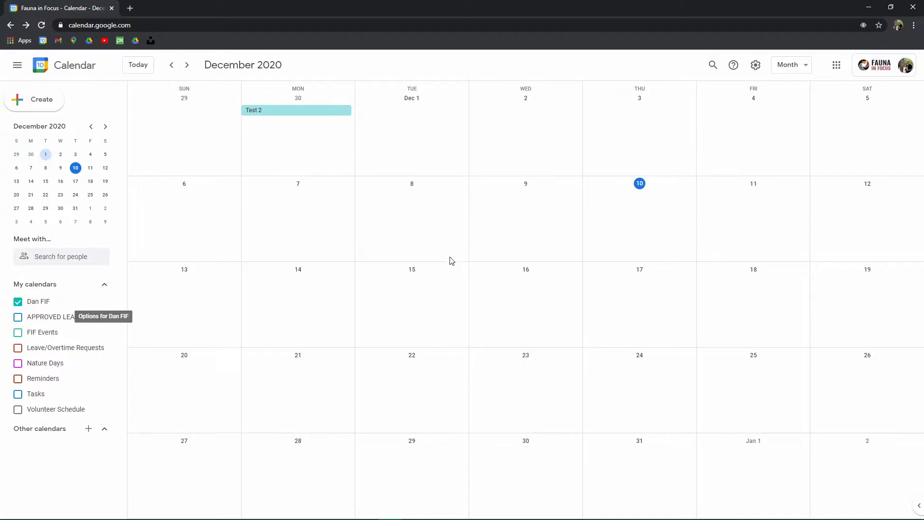
scroll(451, 261, up, 1)
scroll(355, 351, down, 1)
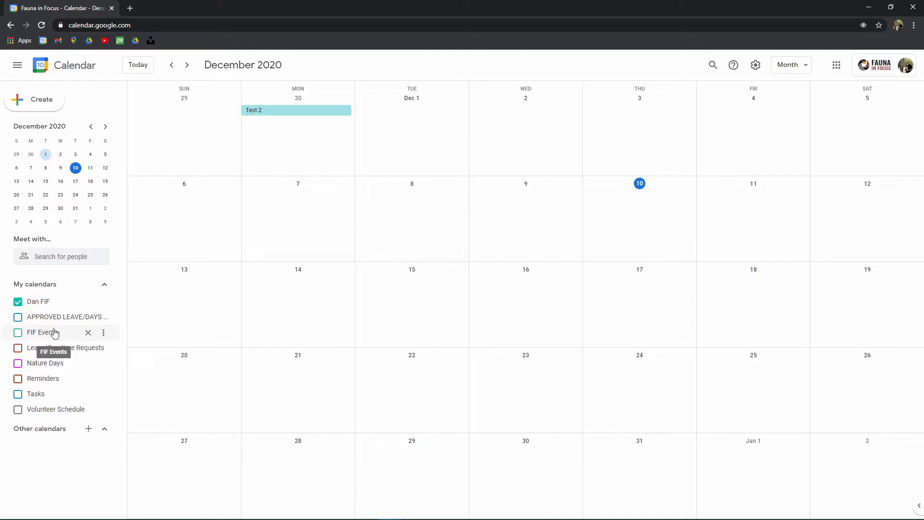
Open the November 30 Test 2 event for editing and assign it to the FIF Events calendar
click(260, 117)
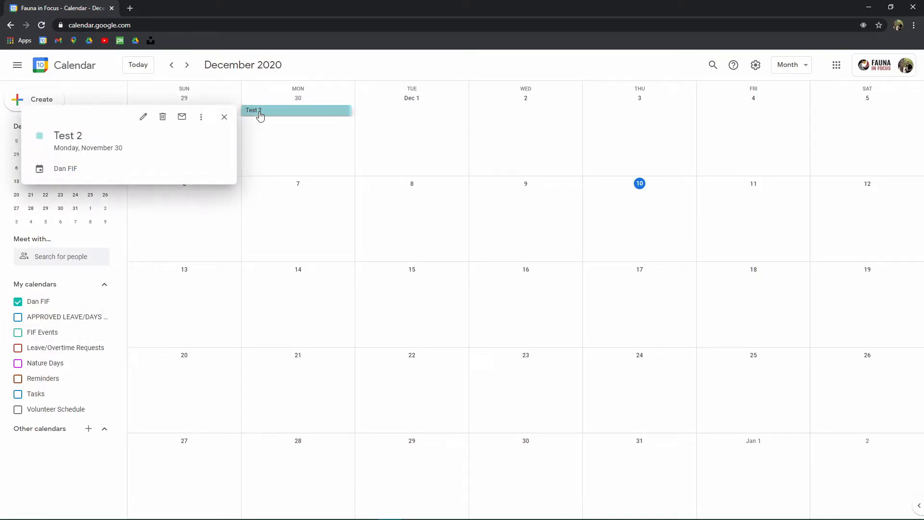
click(202, 117)
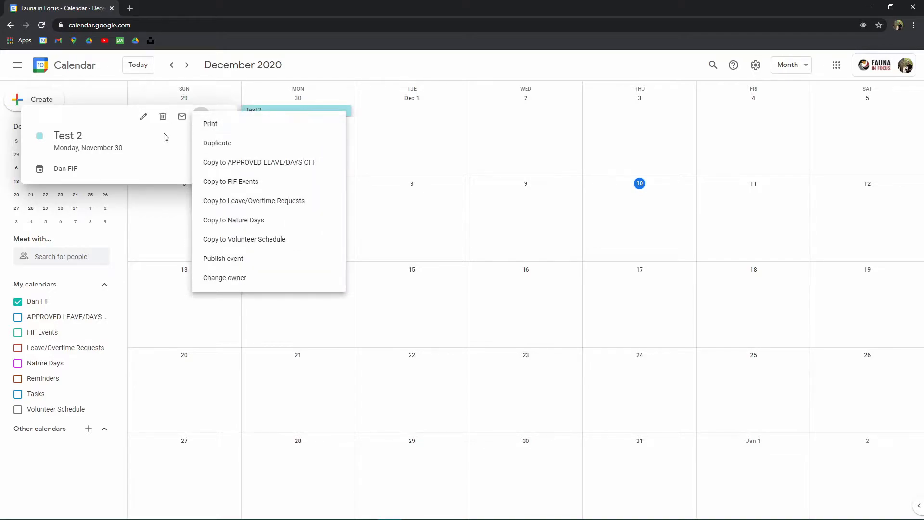
click(143, 117)
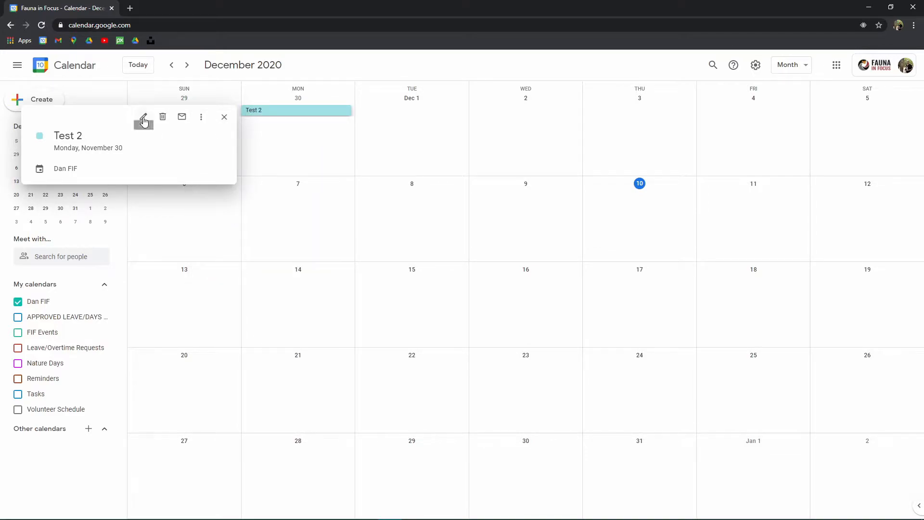
click(143, 117)
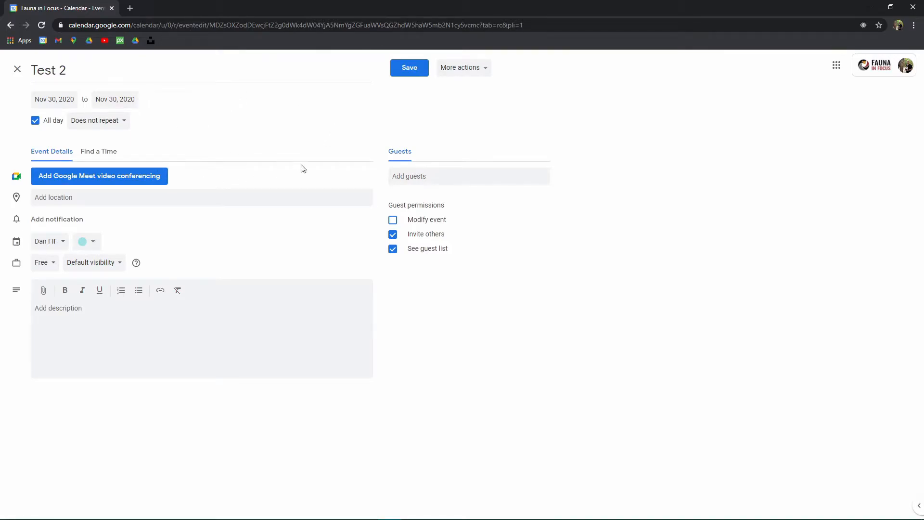
click(92, 242)
click(112, 235)
click(61, 243)
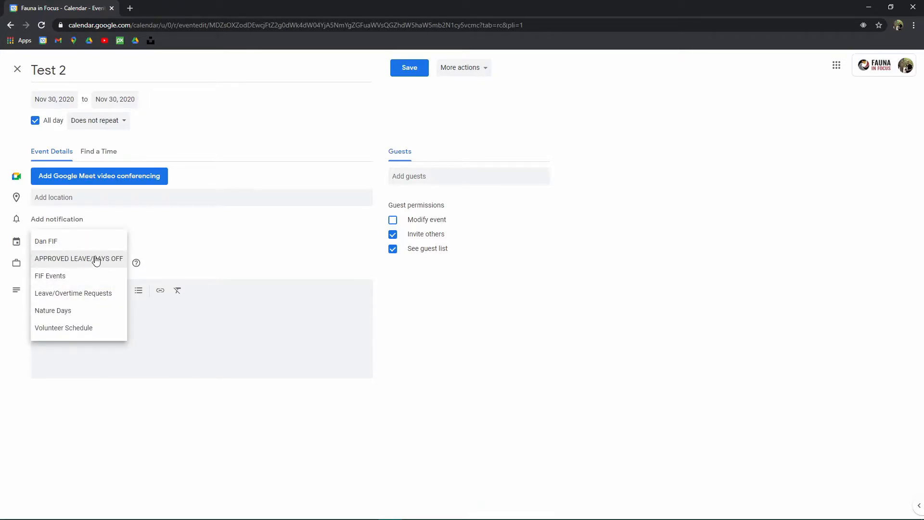
click(54, 276)
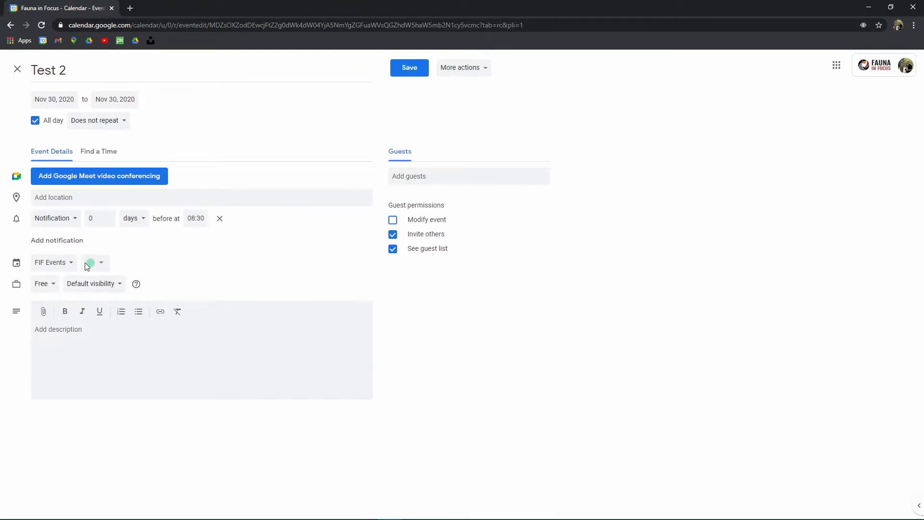
Review the colour choices and the additional actions for Test 2 without applying any of them
click(103, 267)
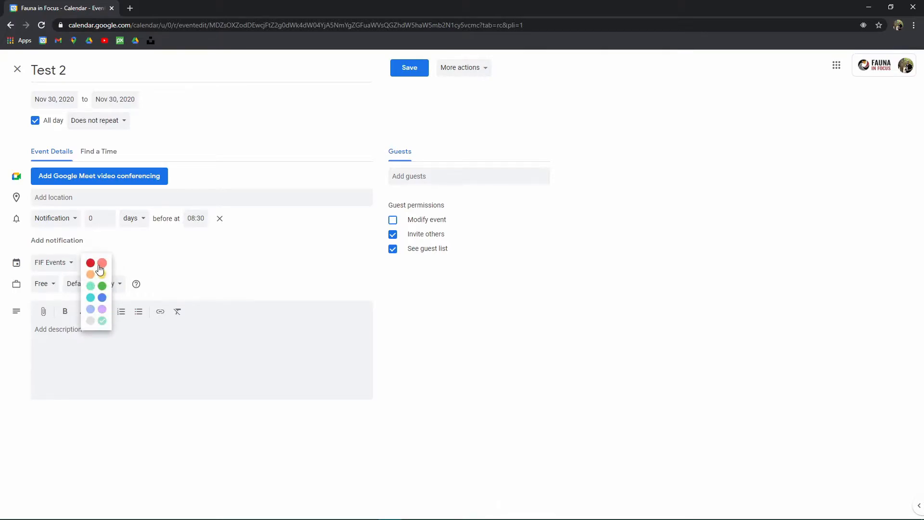
click(288, 255)
click(481, 70)
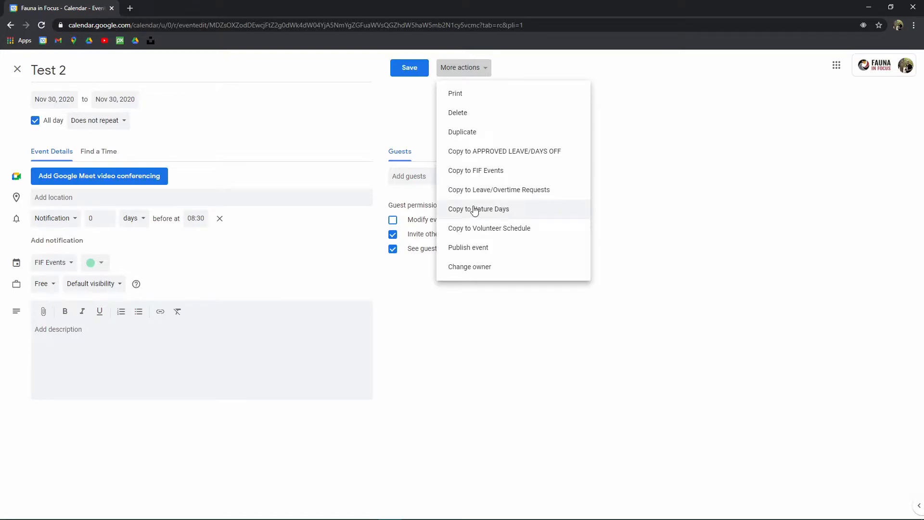
click(341, 161)
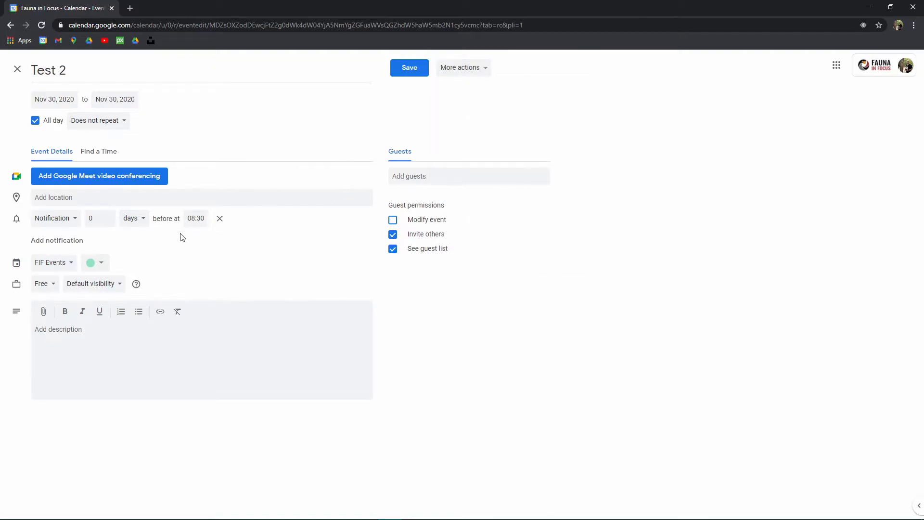
Add an email notification 1 day before at 09:00 to Test 2 and save the event
click(52, 242)
click(69, 241)
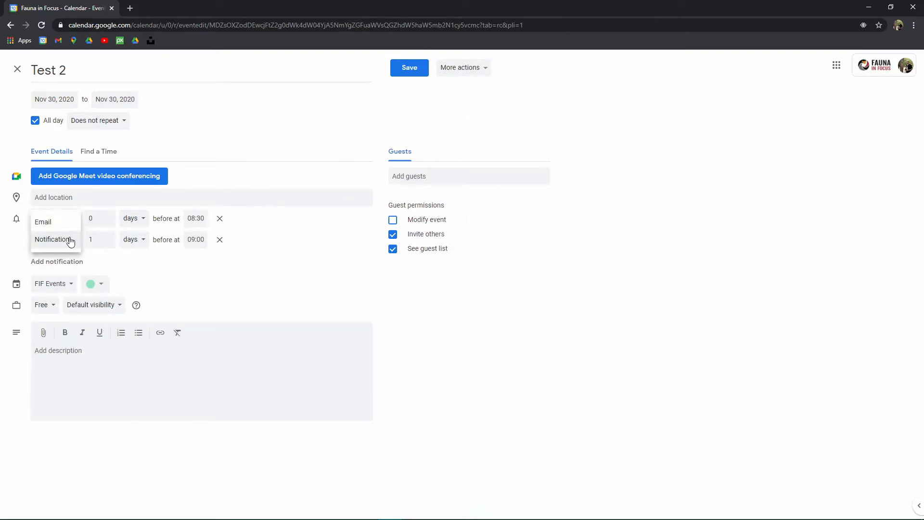
click(51, 221)
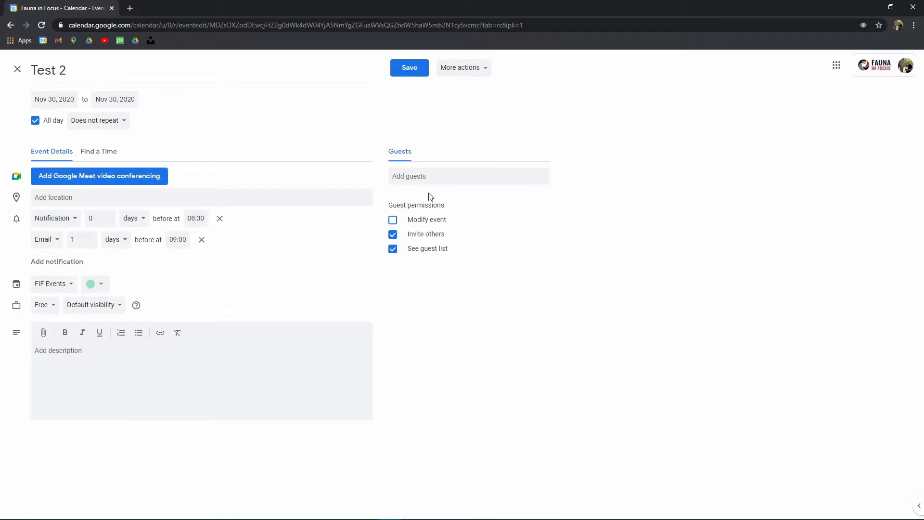
click(438, 176)
click(457, 166)
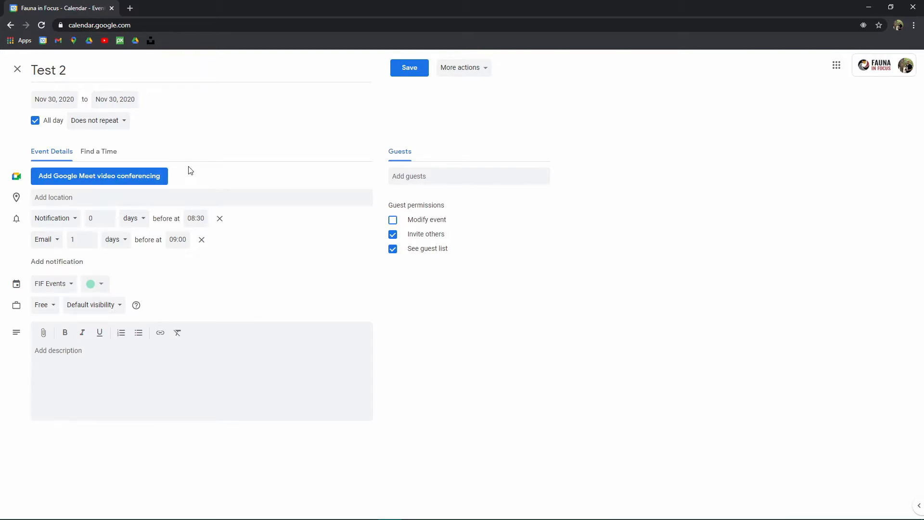
click(475, 70)
click(297, 133)
click(414, 71)
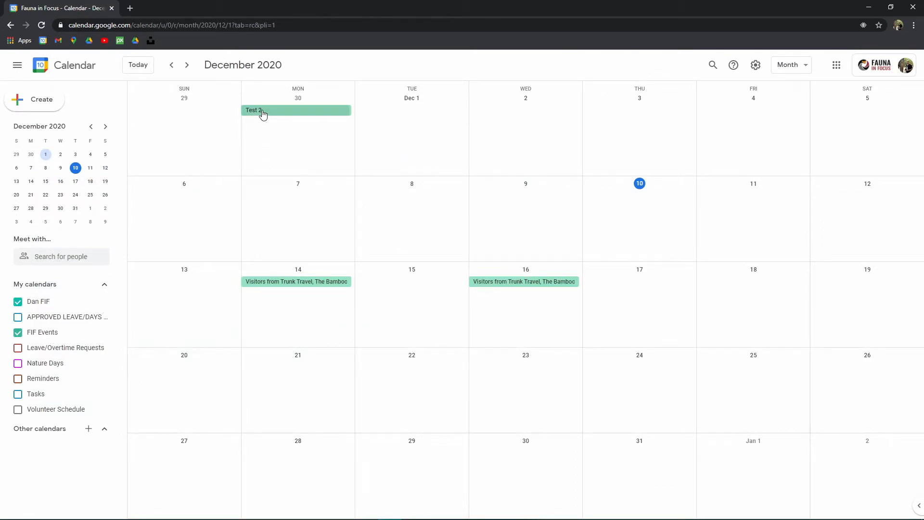
Move Test 2 to Monday, December 21, and save it as a timed event instead of an all-day one
drag(263, 113, 398, 210)
drag(404, 255, 295, 379)
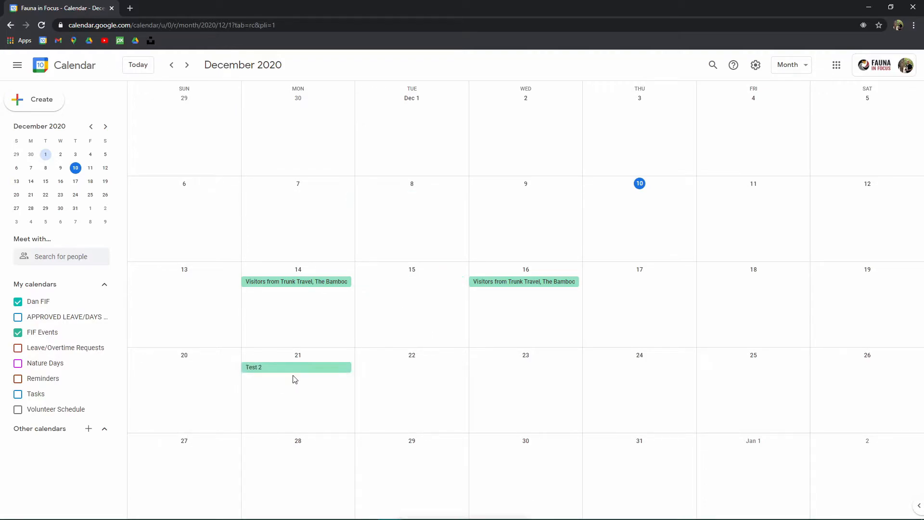
click(257, 367)
click(143, 260)
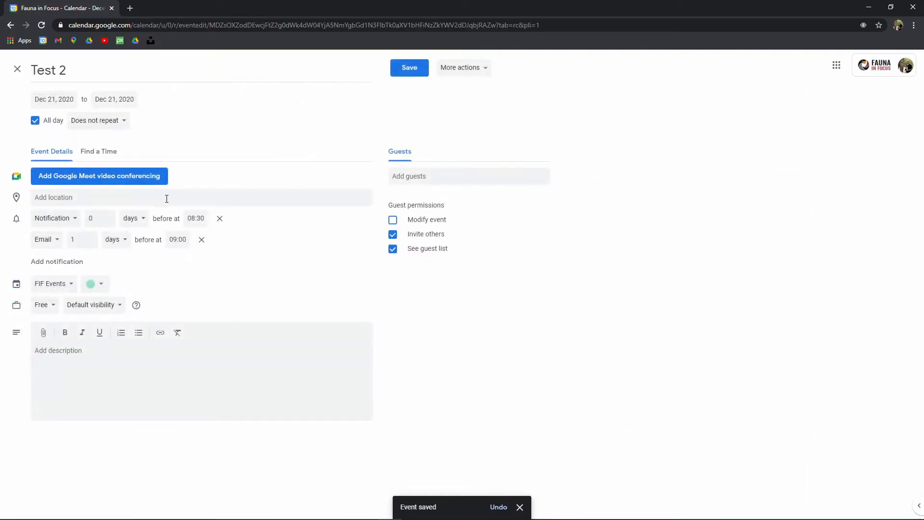
click(39, 123)
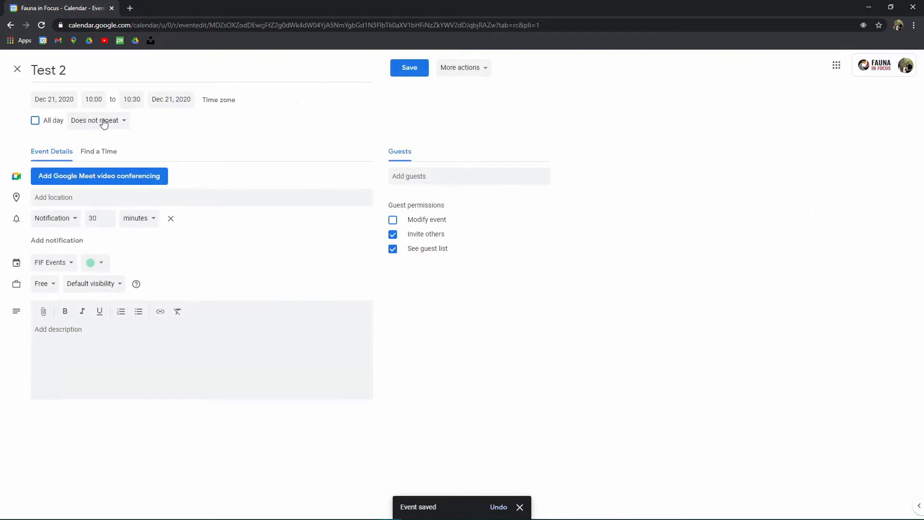
click(409, 67)
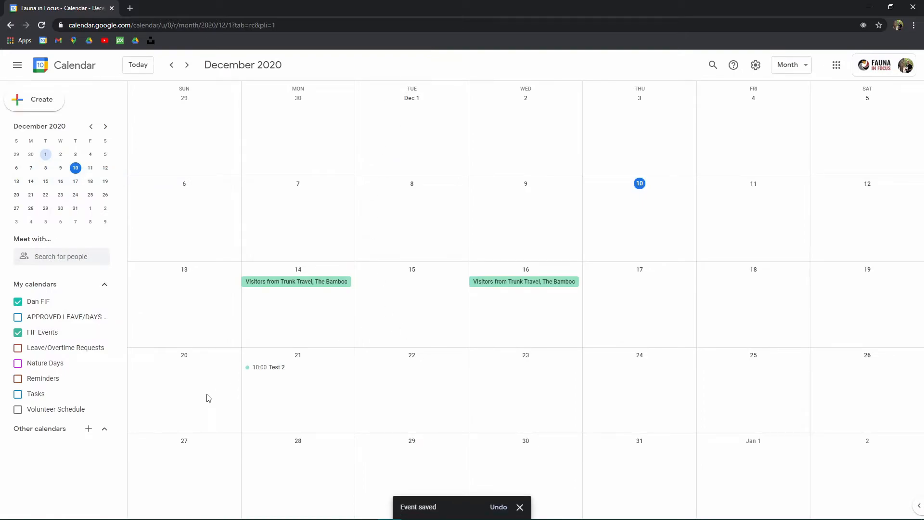
Reschedule Test 2 by way of November 30 and December 1 to Monday, December 7
drag(392, 292, 318, 157)
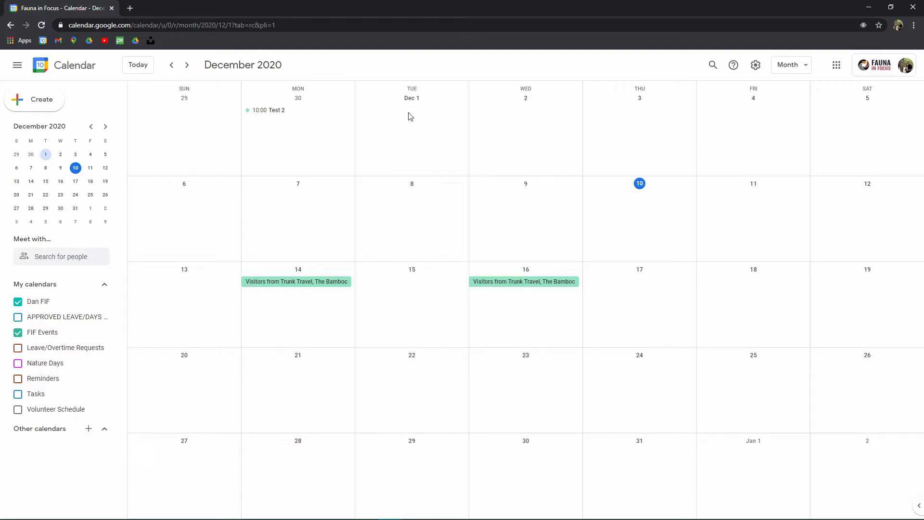
drag(272, 110, 433, 124)
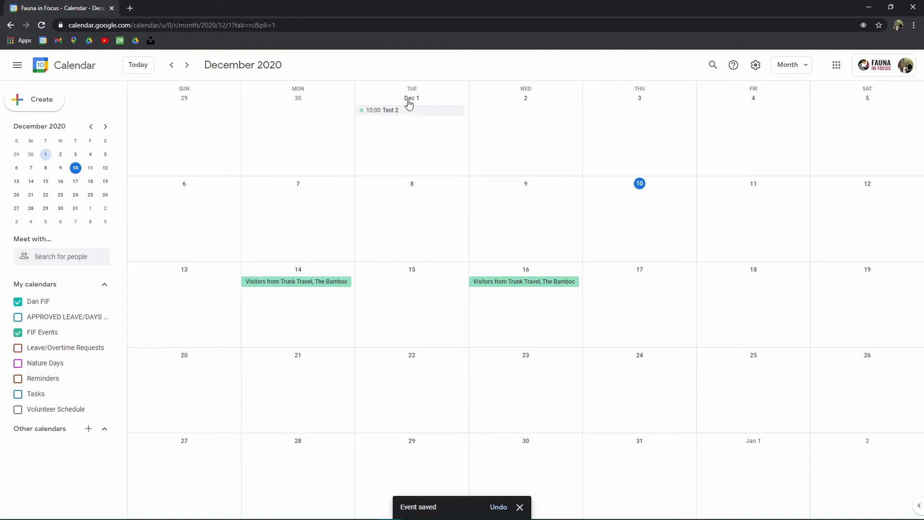
drag(396, 110, 293, 217)
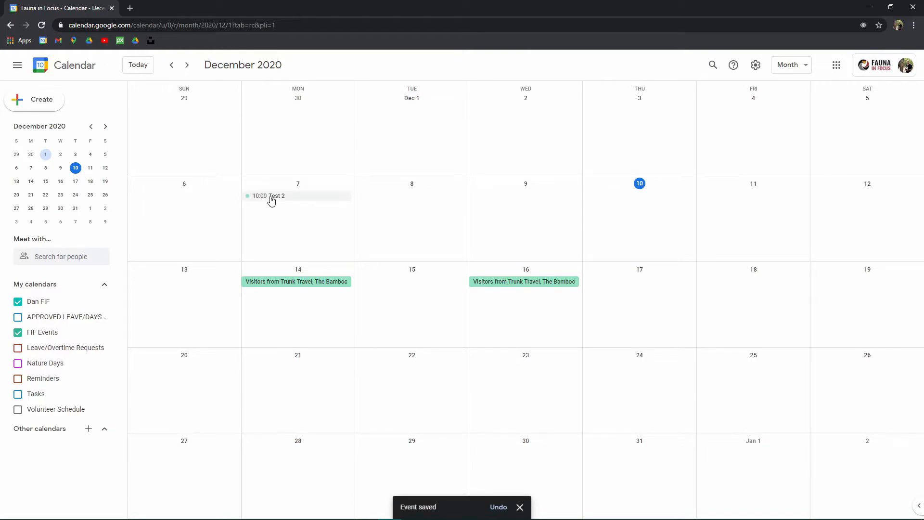
View the details of the December 7 Test 2 event and its guest email form, and close both without sending
click(271, 200)
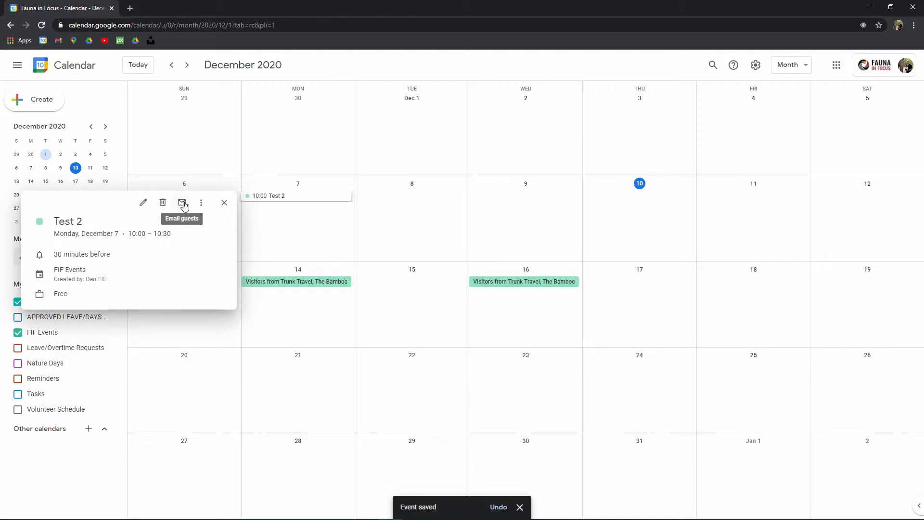
click(183, 204)
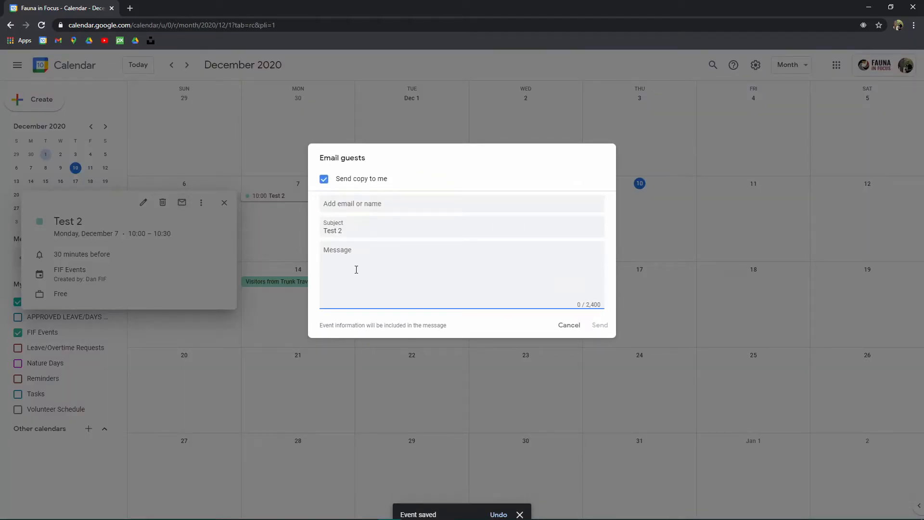
click(563, 324)
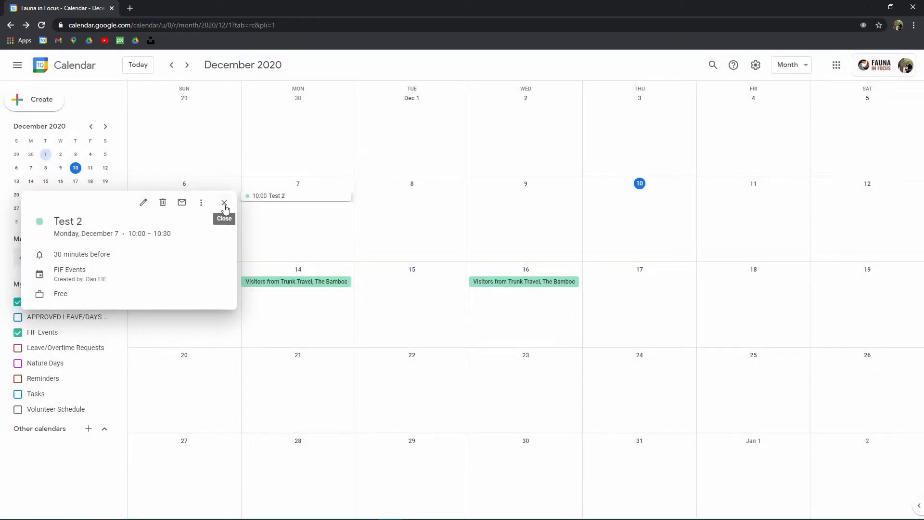
click(225, 203)
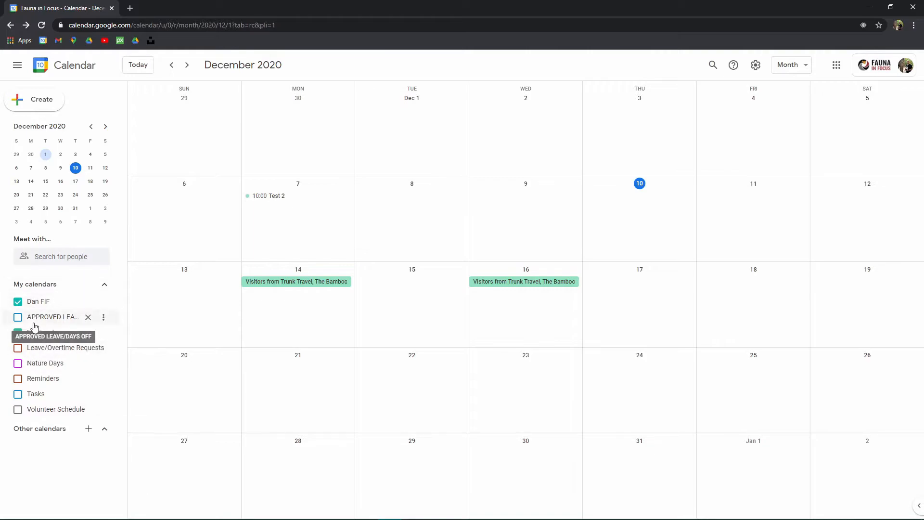
Show the APPROVED LEAVE/DAYS OFF, Leave/Overtime Requests, Nature Days, Reminders and Tasks calendars
click(18, 316)
click(18, 347)
click(18, 363)
click(18, 380)
click(18, 394)
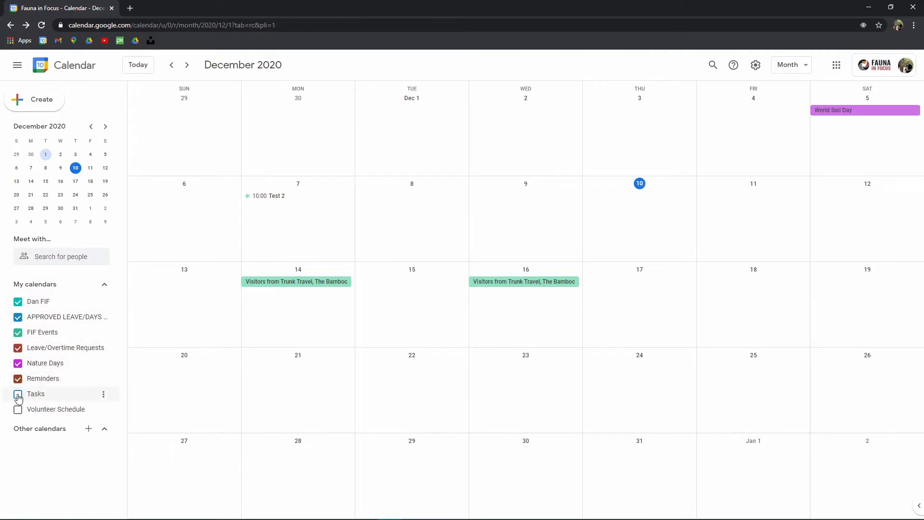
View the form for creating a new calendar and return to the month view without creating one
click(89, 429)
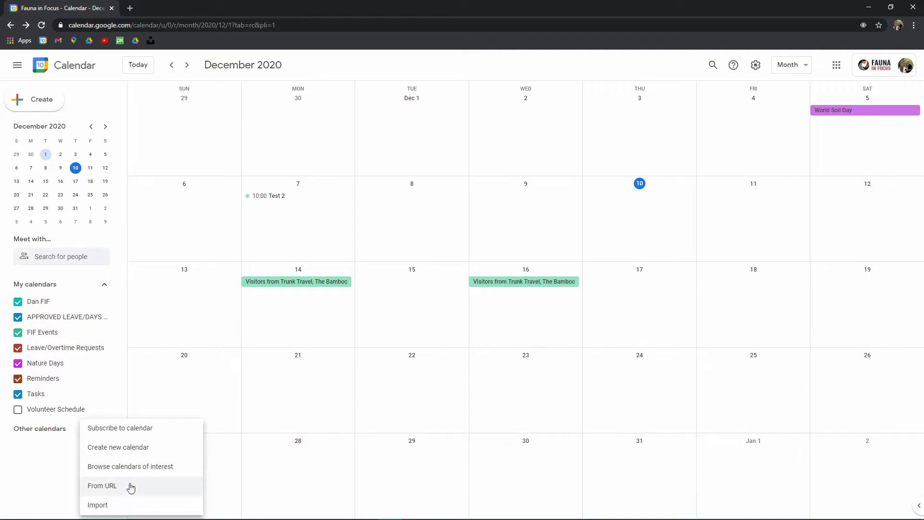
click(153, 448)
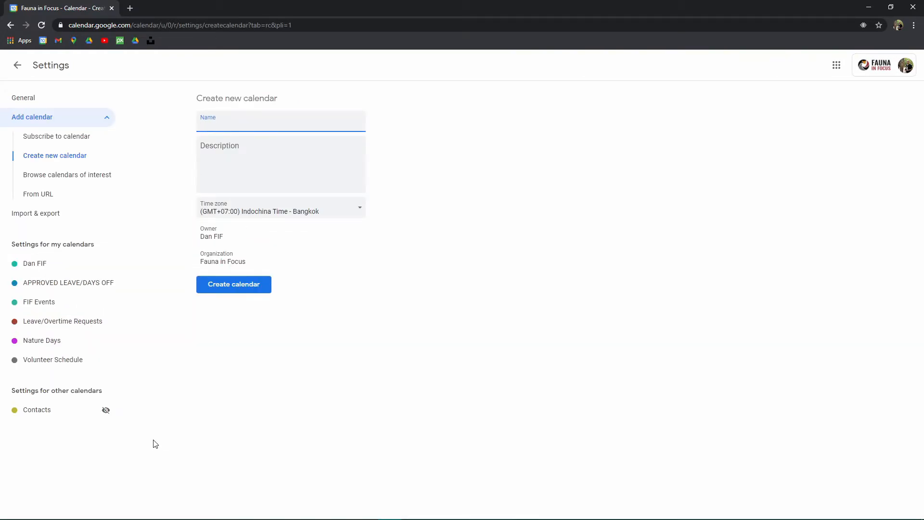
click(251, 160)
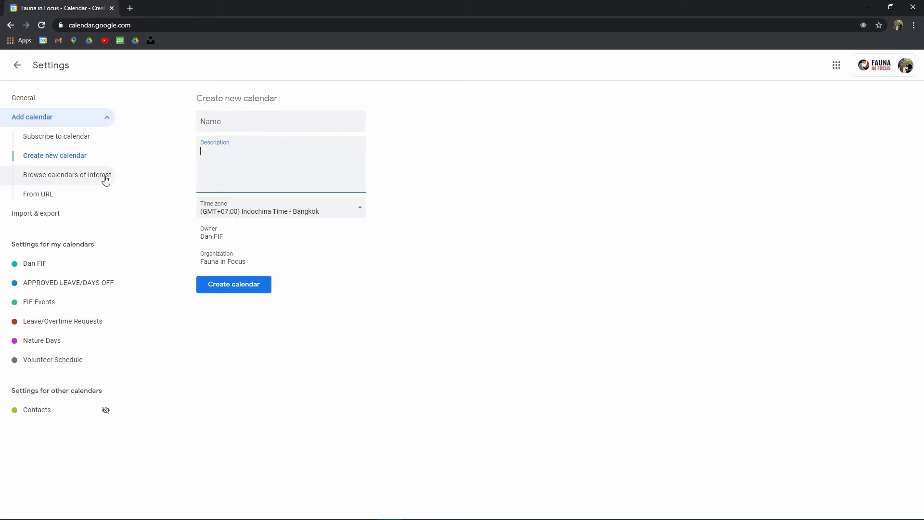
click(16, 65)
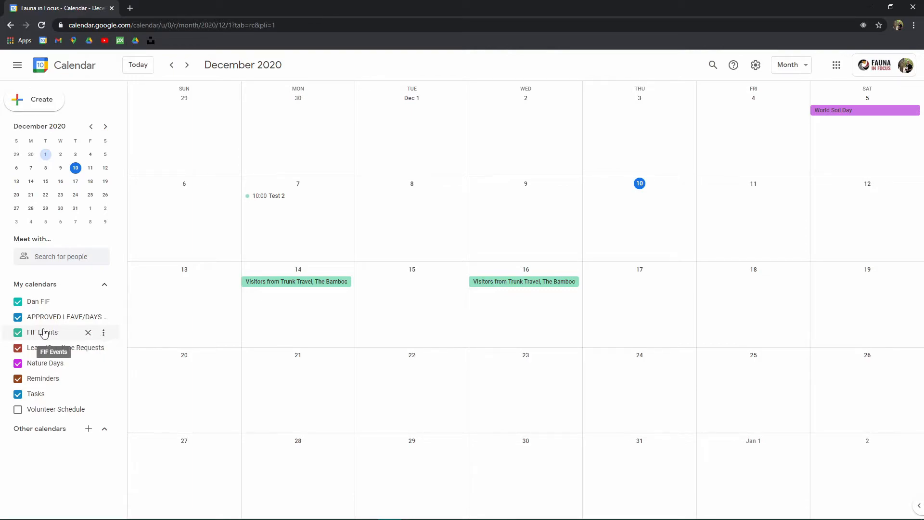
Open the settings and sharing page of the FIF Events calendar and examine its general, auto-accept and access permission settings
click(104, 336)
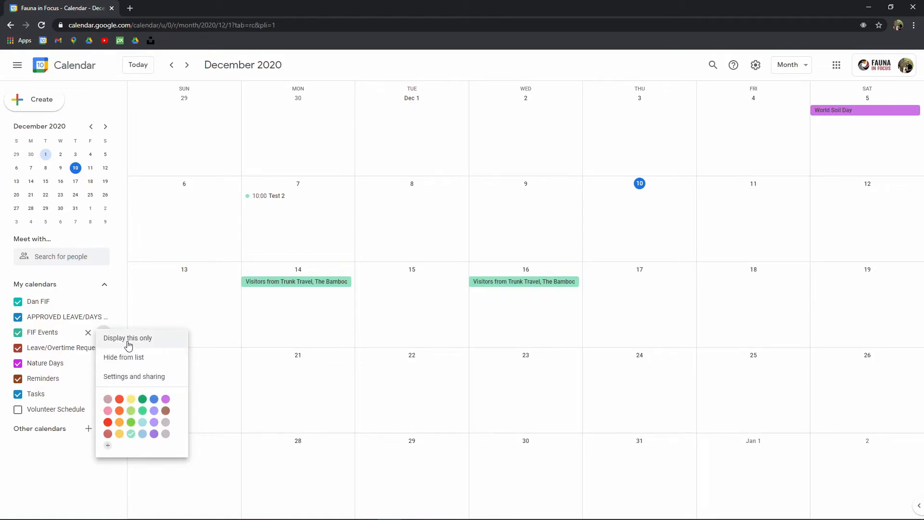
click(134, 380)
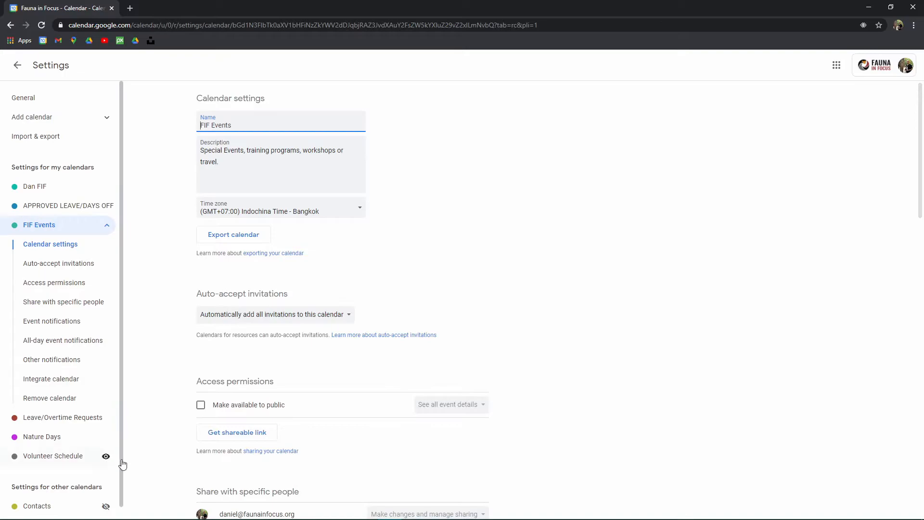
scroll(361, 454, down, 12)
scroll(446, 269, up, 8)
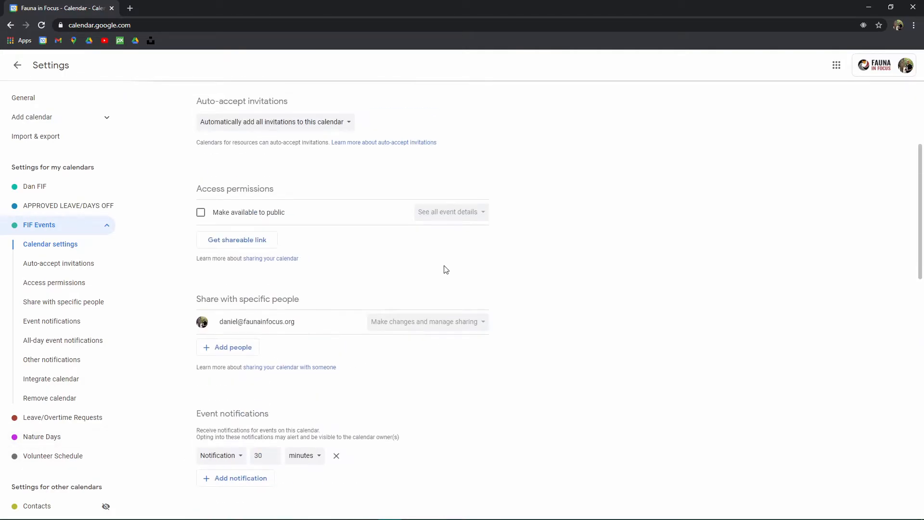
scroll(445, 270, up, 4)
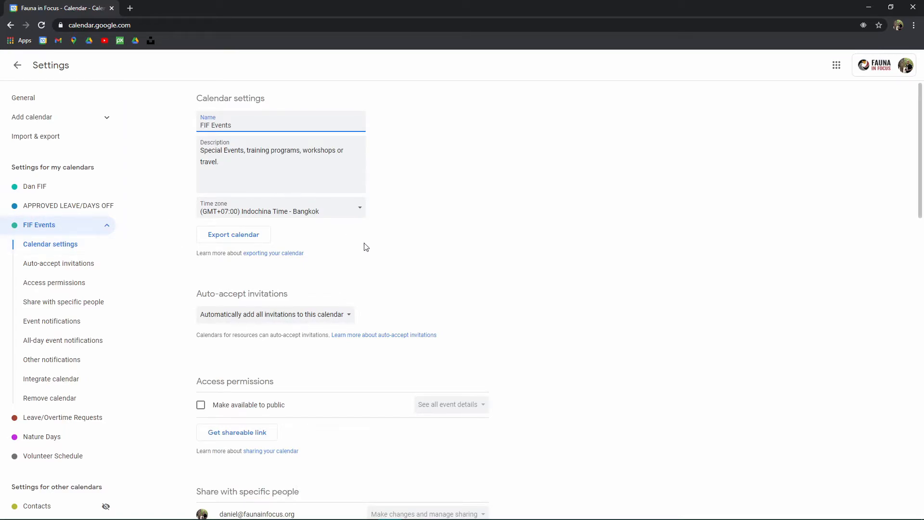
scroll(254, 178, down, 6)
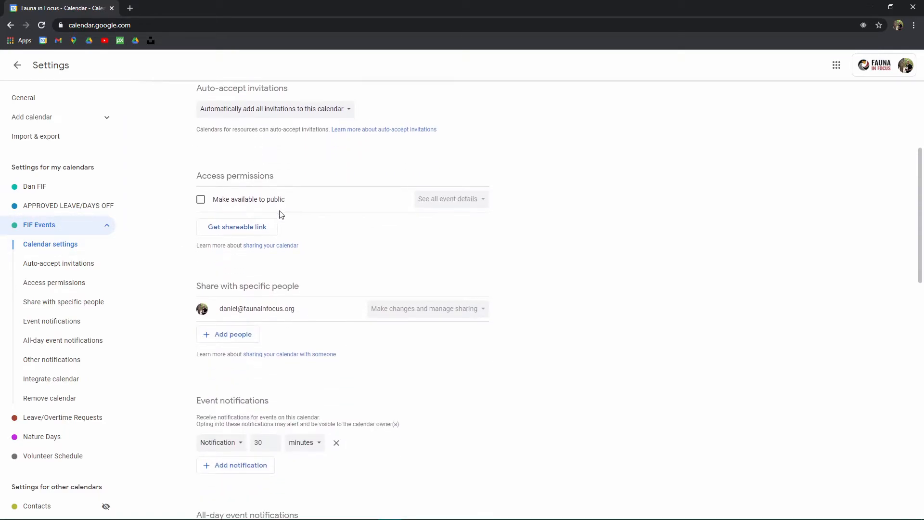
drag(201, 202, 501, 198)
click(428, 243)
click(229, 252)
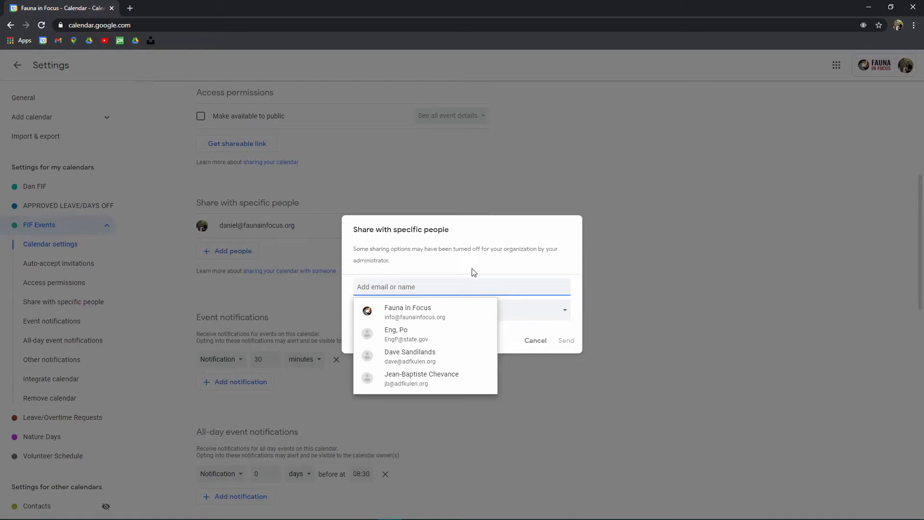
text(victor)
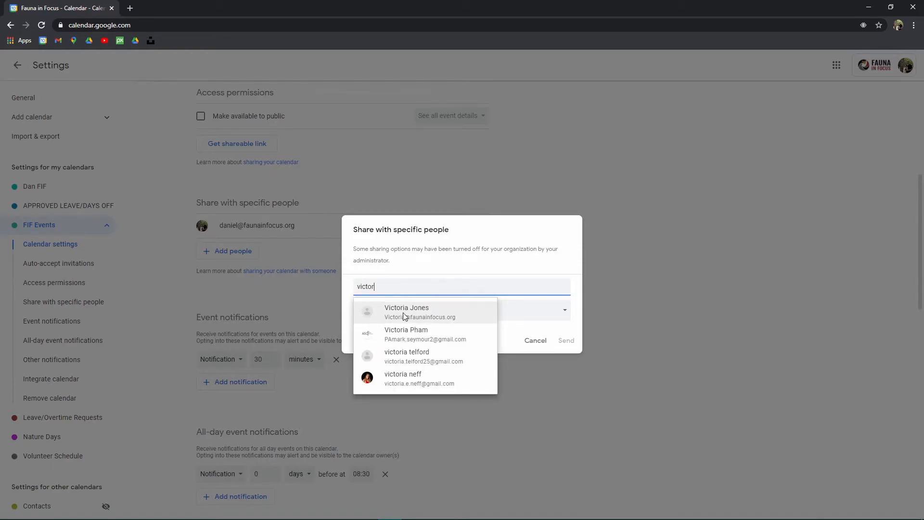
click(404, 311)
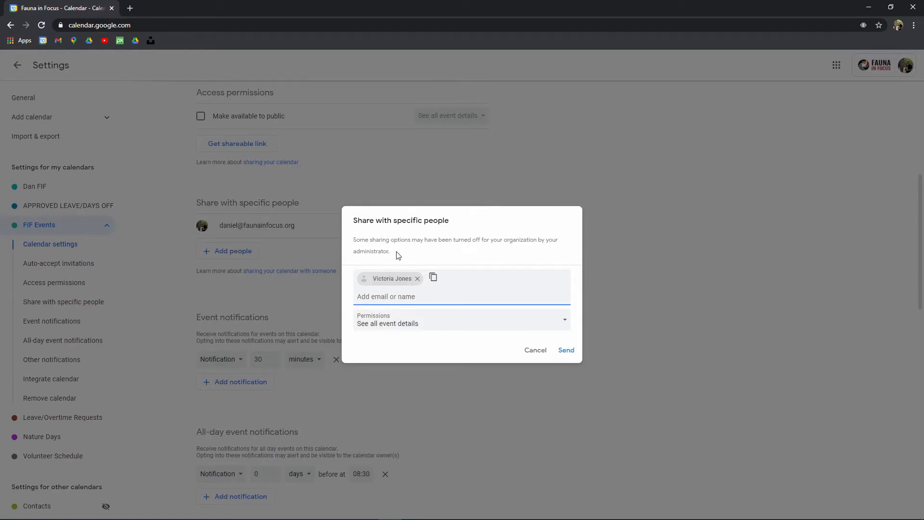
click(411, 326)
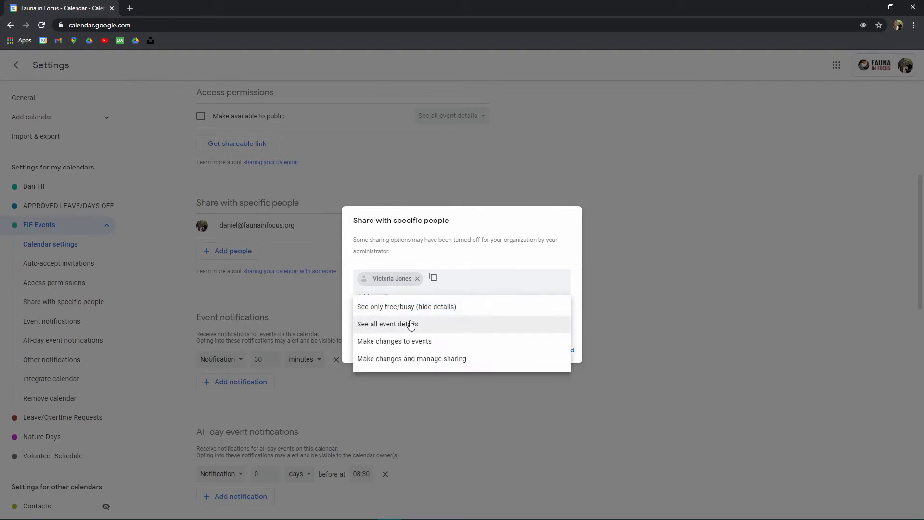
click(451, 279)
click(379, 294)
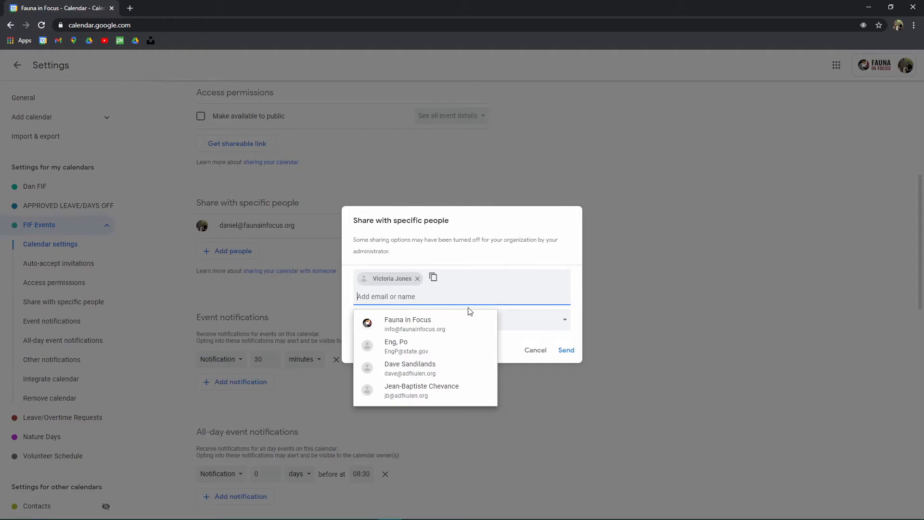
key(Escape)
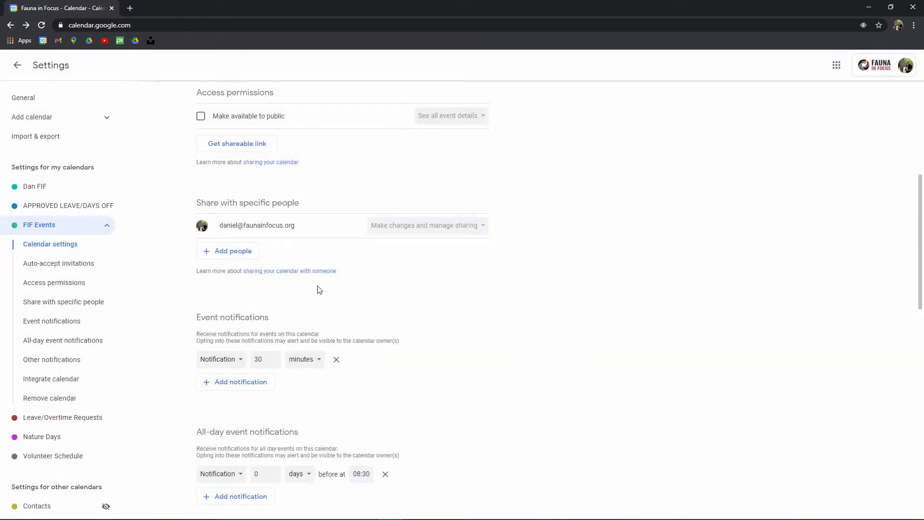
Fill in people to share FIF Events with, inspect the permission levels, and cancel the sharing form without sending
click(231, 250)
text(victoria)
click(462, 308)
text(ste)
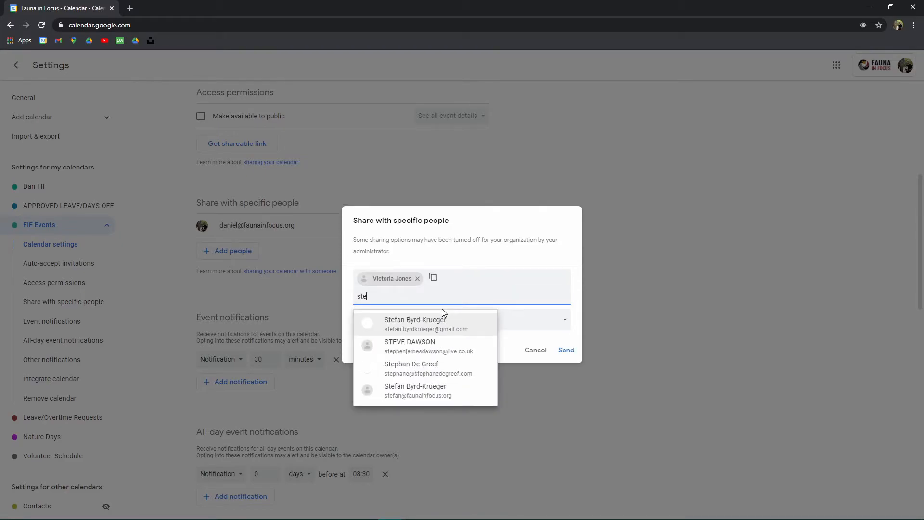
click(431, 325)
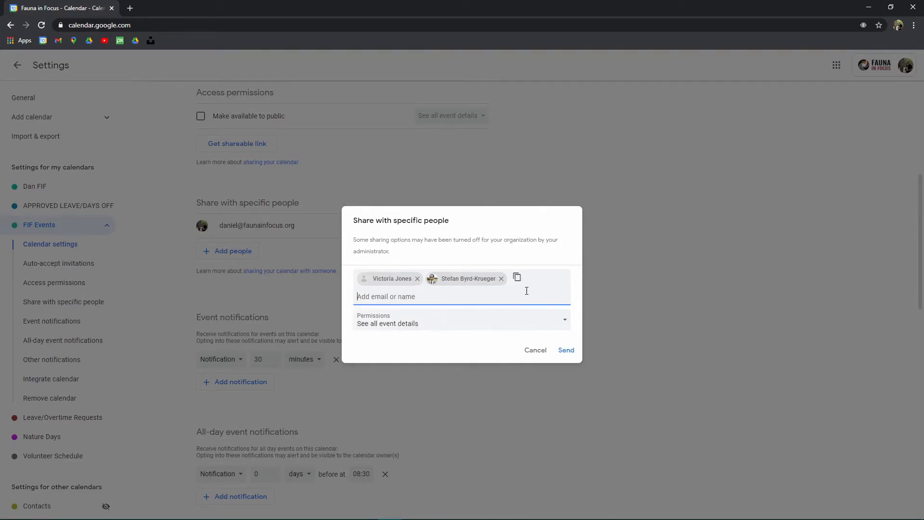
click(501, 278)
click(409, 325)
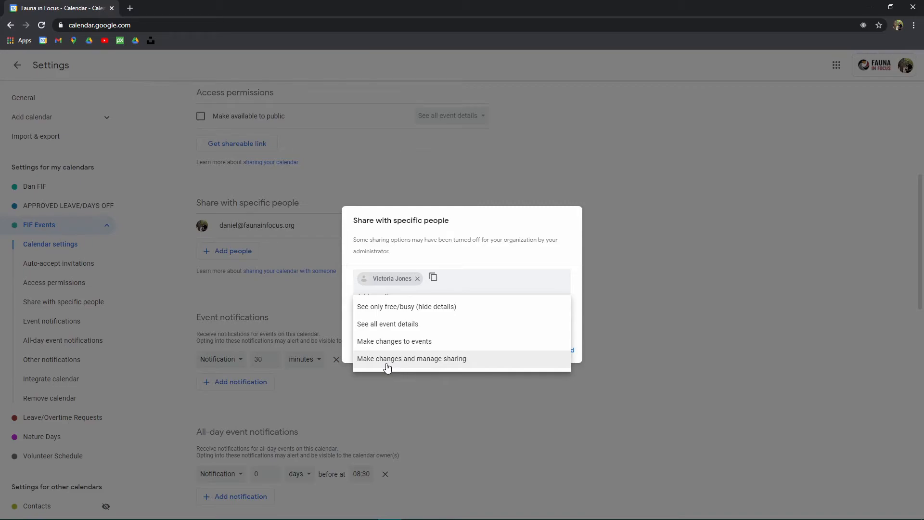
click(457, 241)
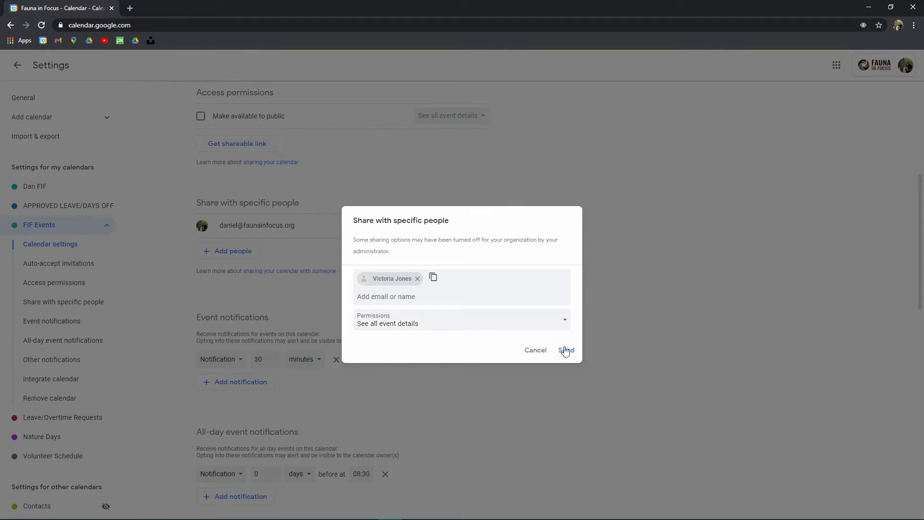
click(545, 355)
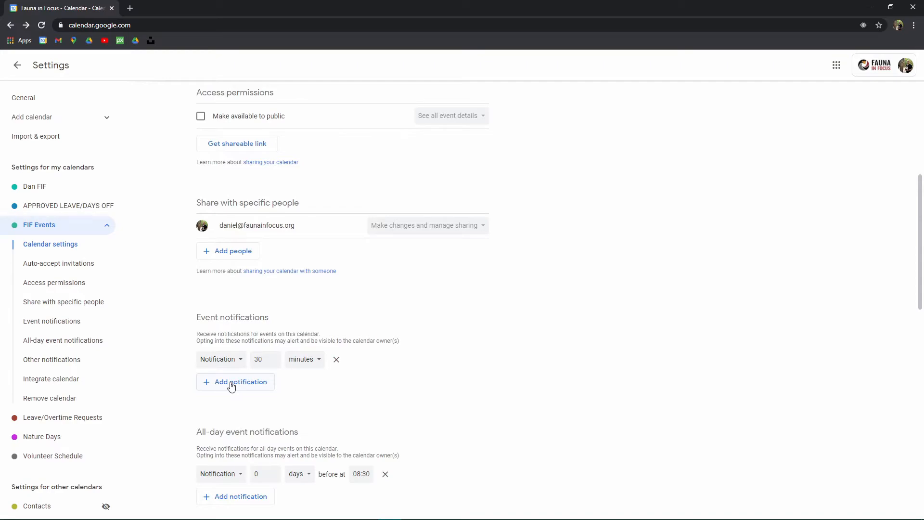
Set the existing event notification of the FIF Events calendar to 15 minutes
drag(268, 361, 255, 364)
text(15)
click(259, 395)
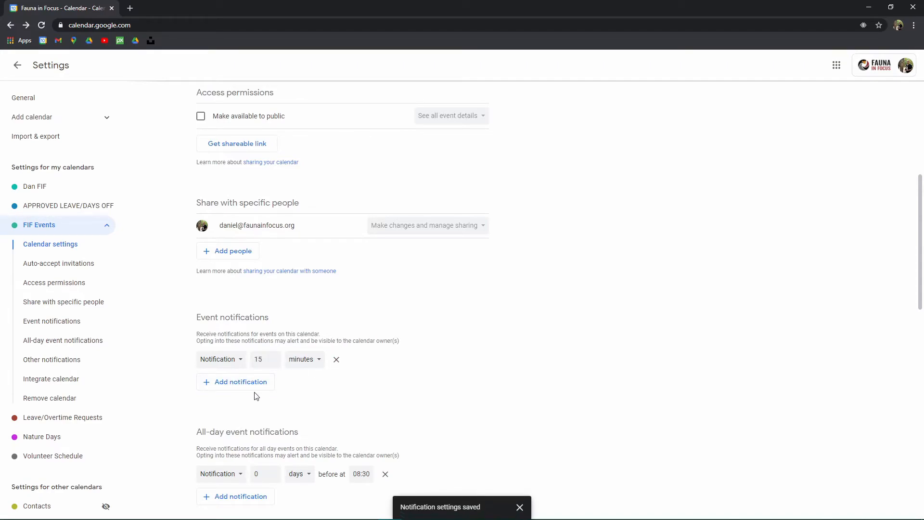
Add a second event notification to FIF Events, sent by email 1 day before the event
click(250, 386)
click(237, 381)
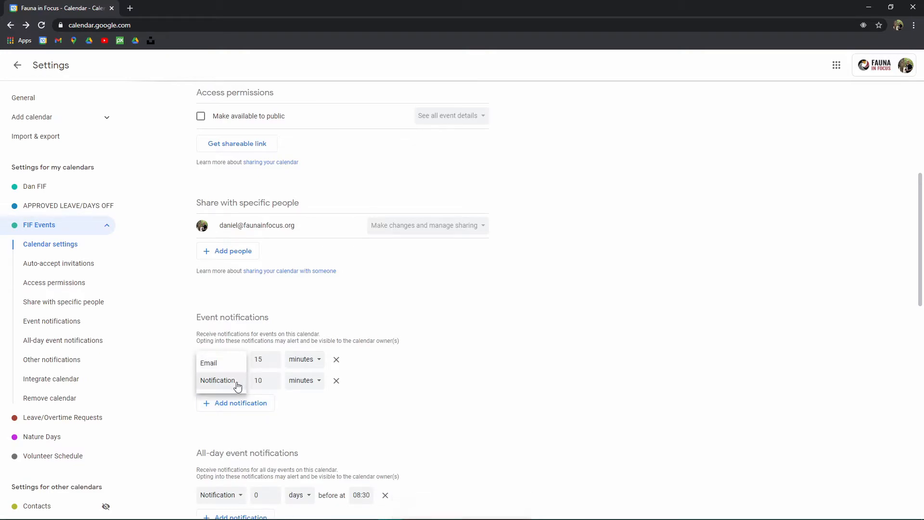
click(237, 372)
click(245, 381)
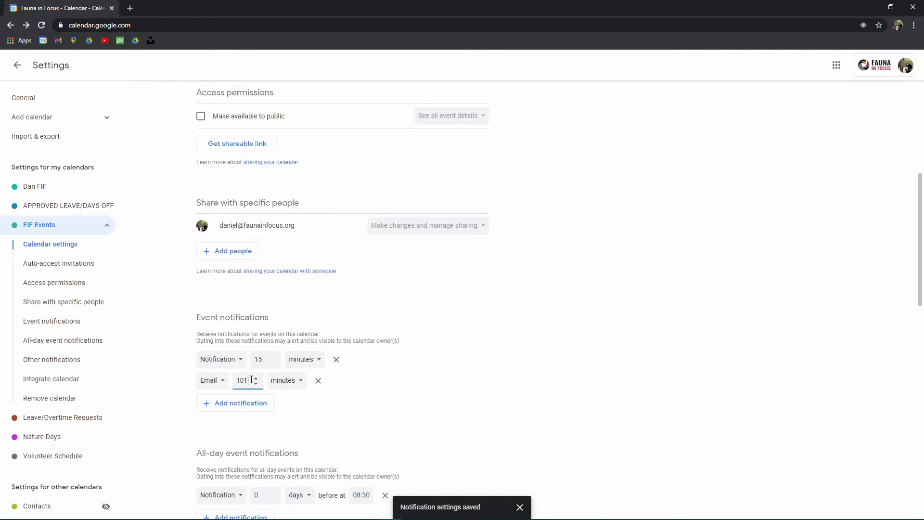
key(BackSpace)
click(277, 383)
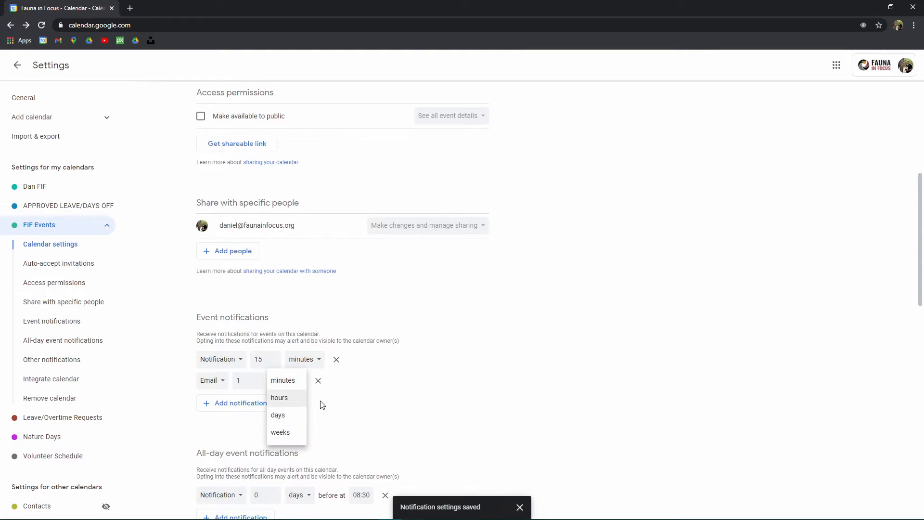
click(309, 404)
click(290, 385)
click(283, 415)
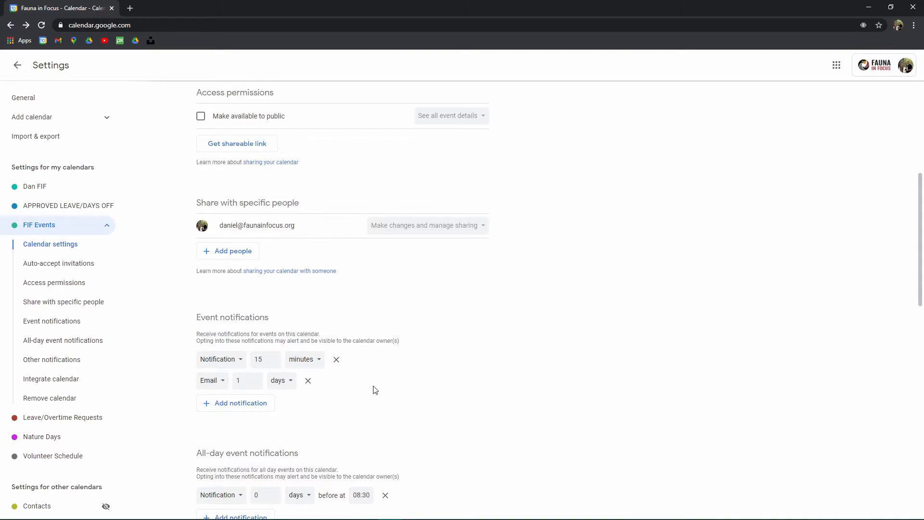
Compare the event, all-day event and other notification settings of the FIF Events calendar
scroll(394, 351, down, 2)
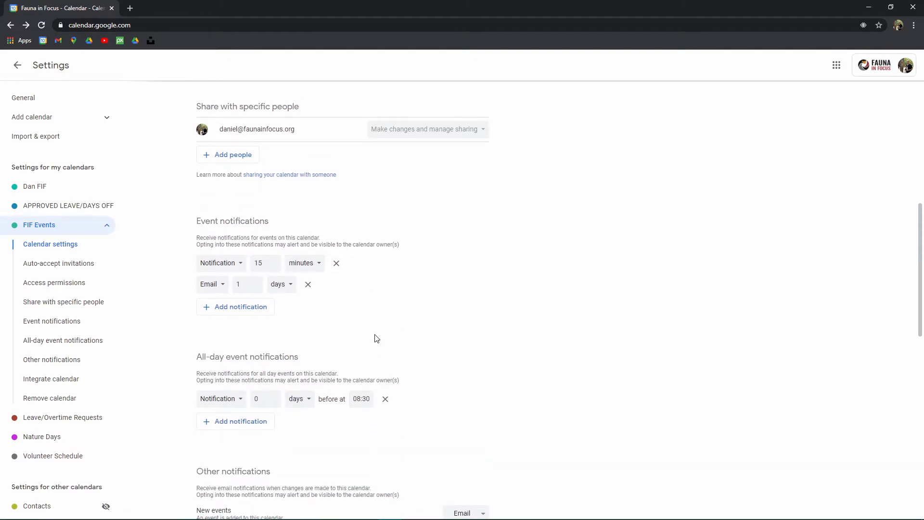
scroll(354, 334, down, 1)
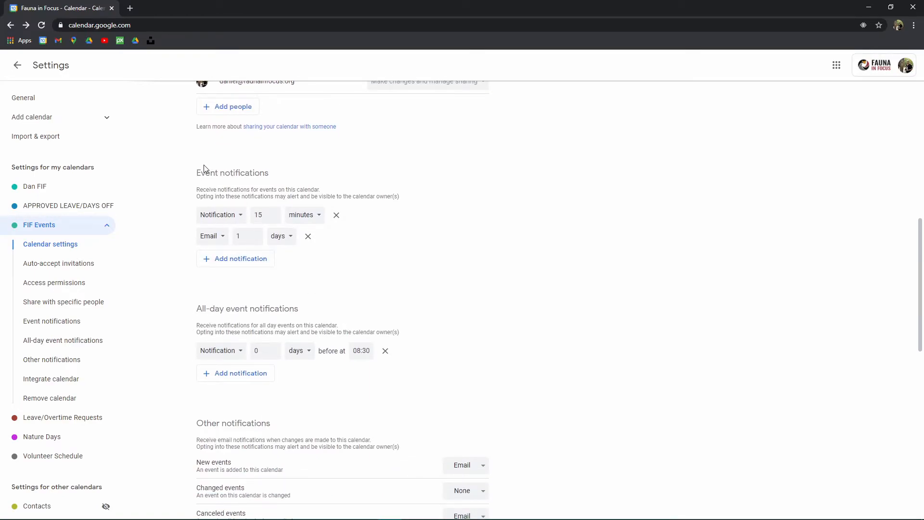
drag(204, 165, 283, 165)
triple_click(204, 311)
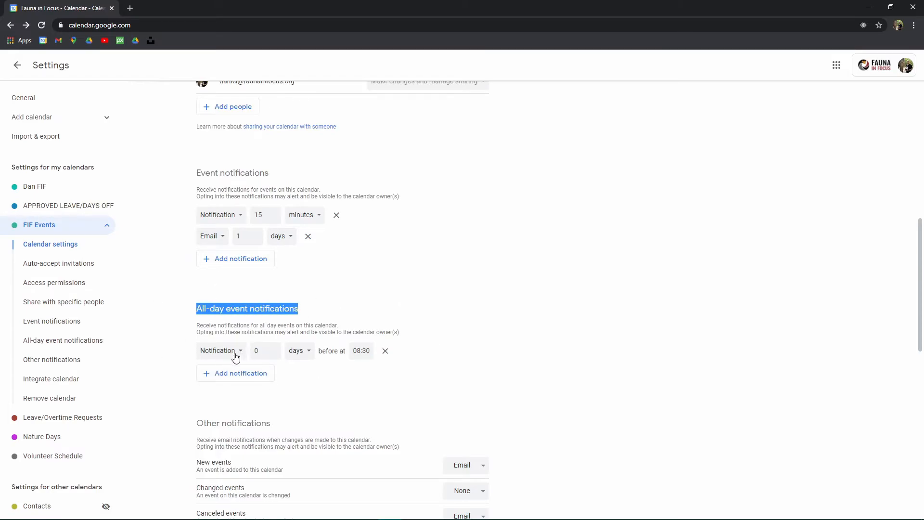
scroll(284, 364, down, 1)
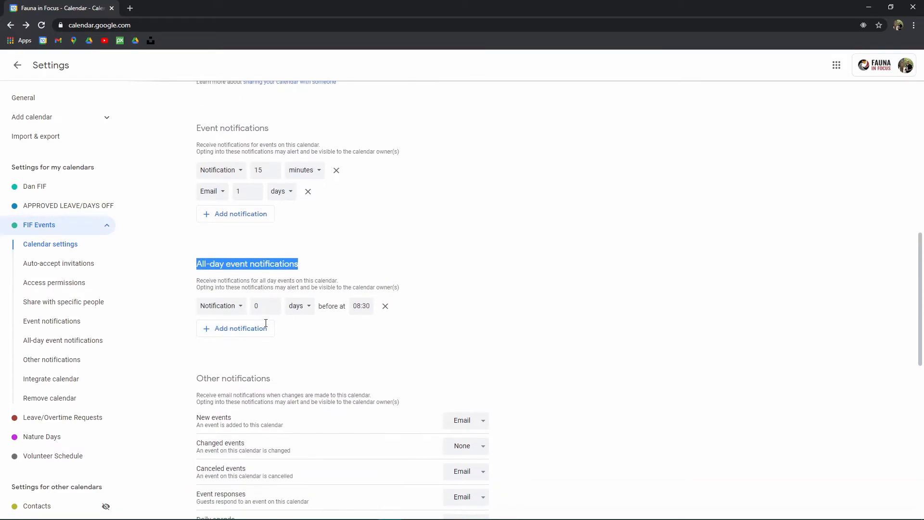
scroll(303, 263, down, 2)
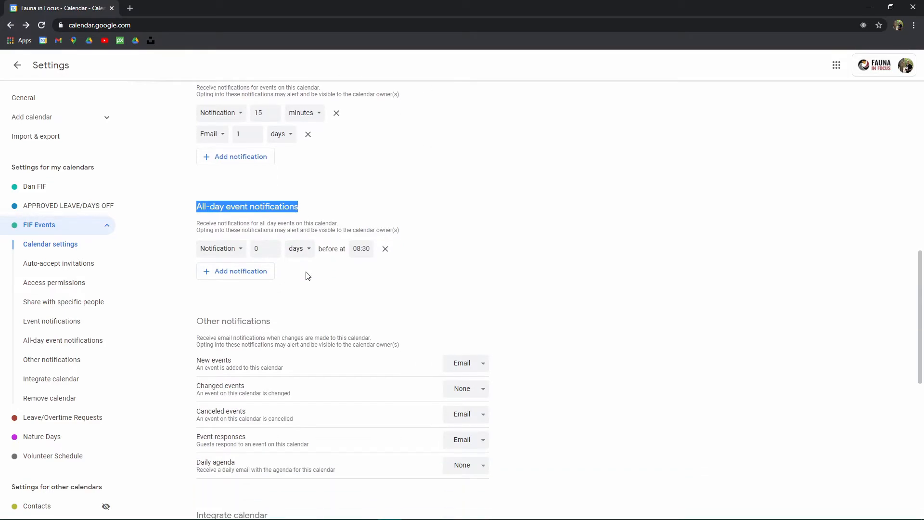
scroll(252, 209, up, 3)
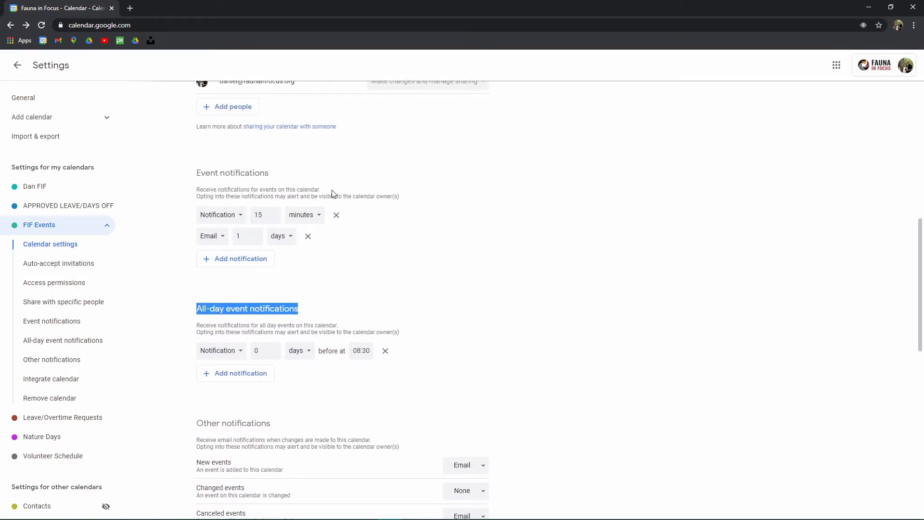
Examine the FIF Events integration section, selecting its public URL, and return to the auto-accept invitations and access permission settings
scroll(359, 336, down, 5)
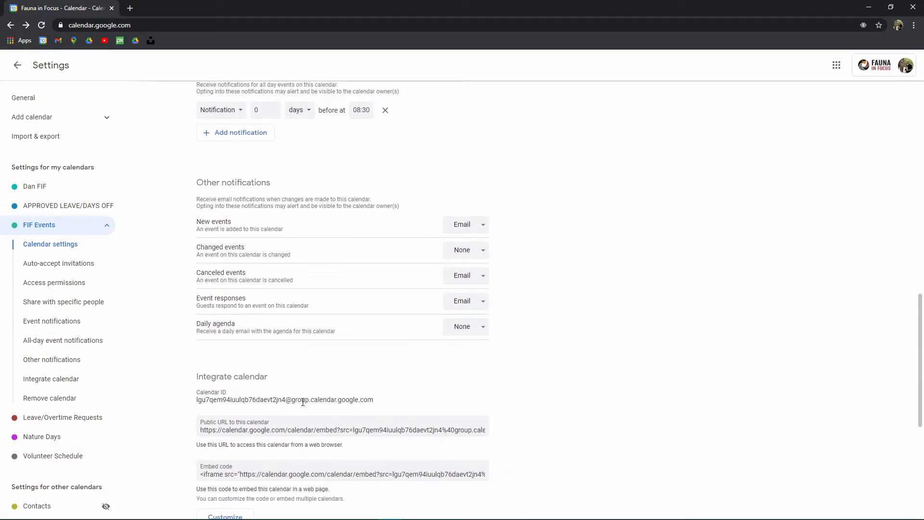
click(202, 430)
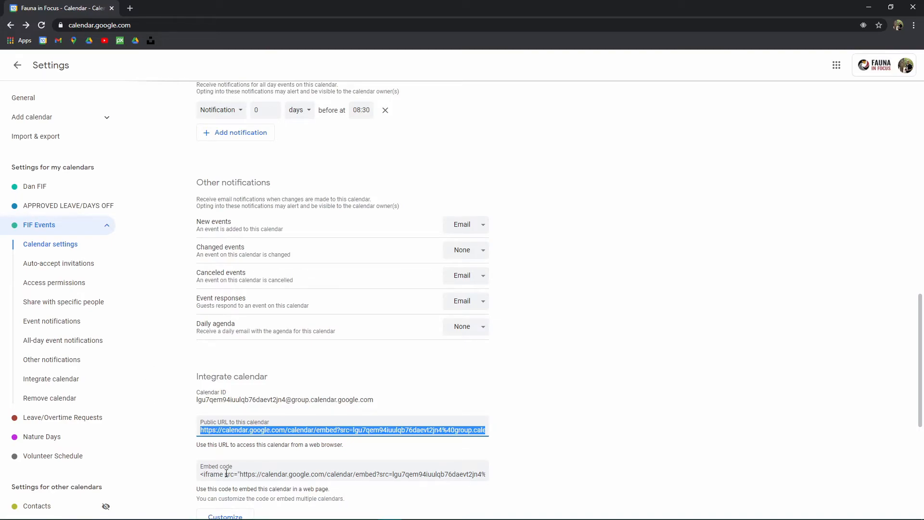
scroll(227, 457, down, 2)
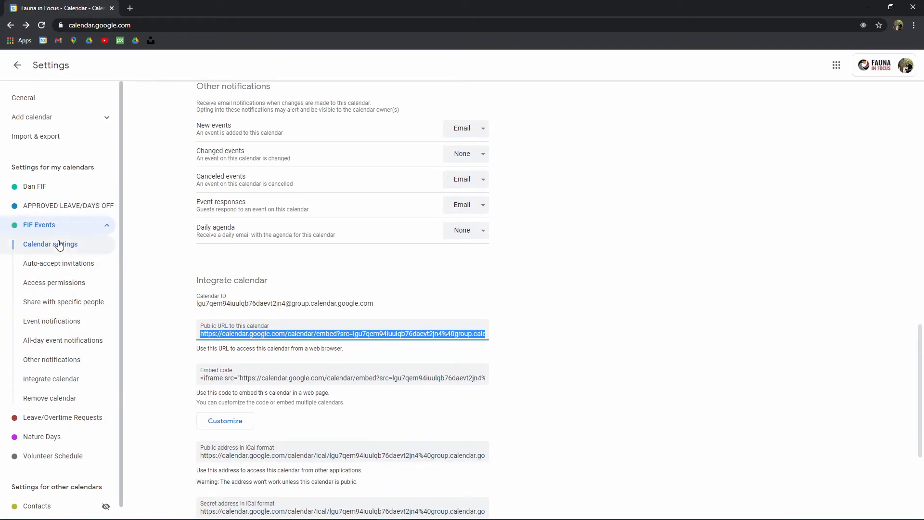
click(62, 266)
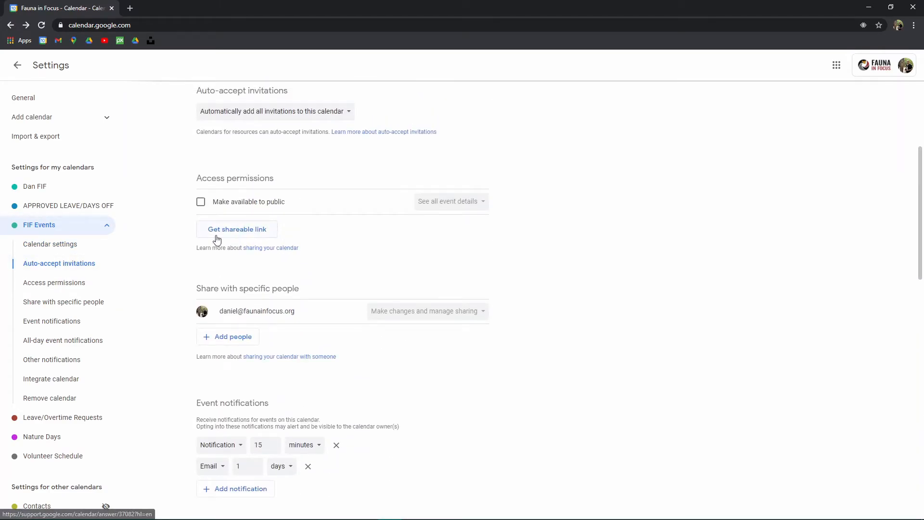
Review the access permissions, specific-people sharing, event notification and all-day event notification settings of the FIF Events calendar
click(61, 281)
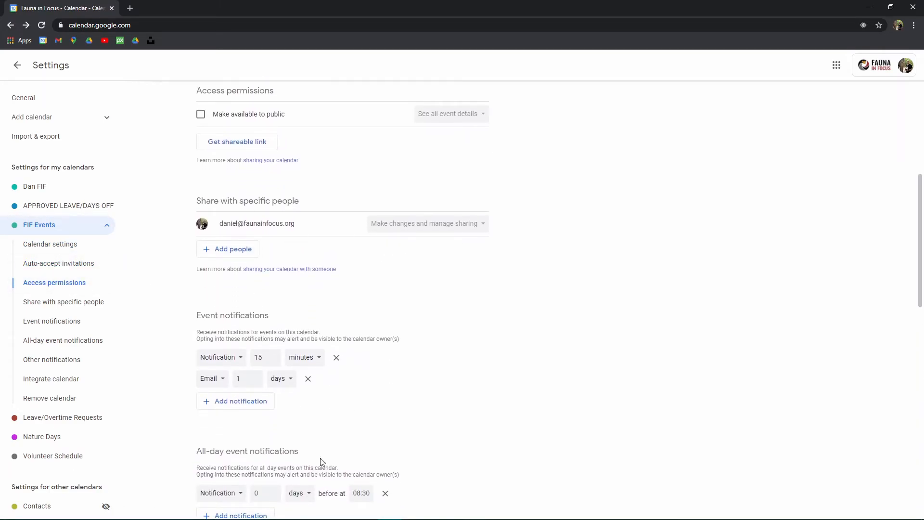
click(45, 301)
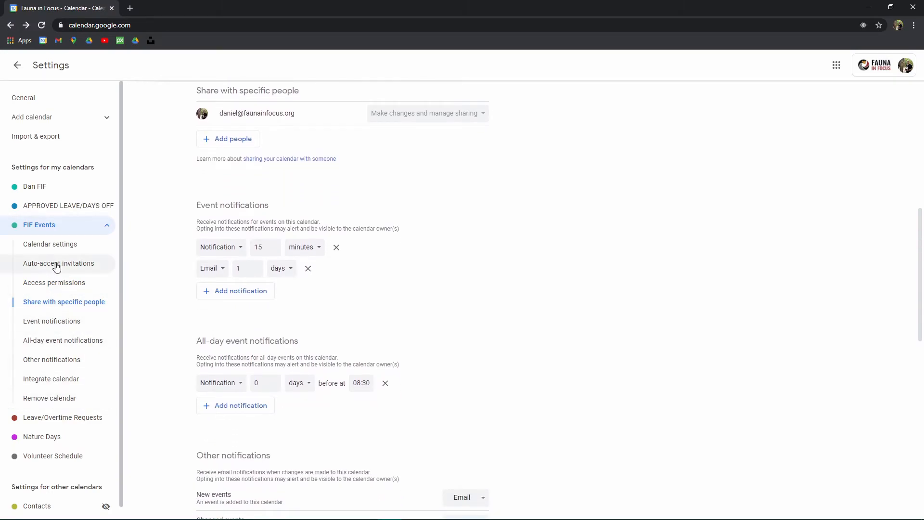
click(62, 322)
click(69, 342)
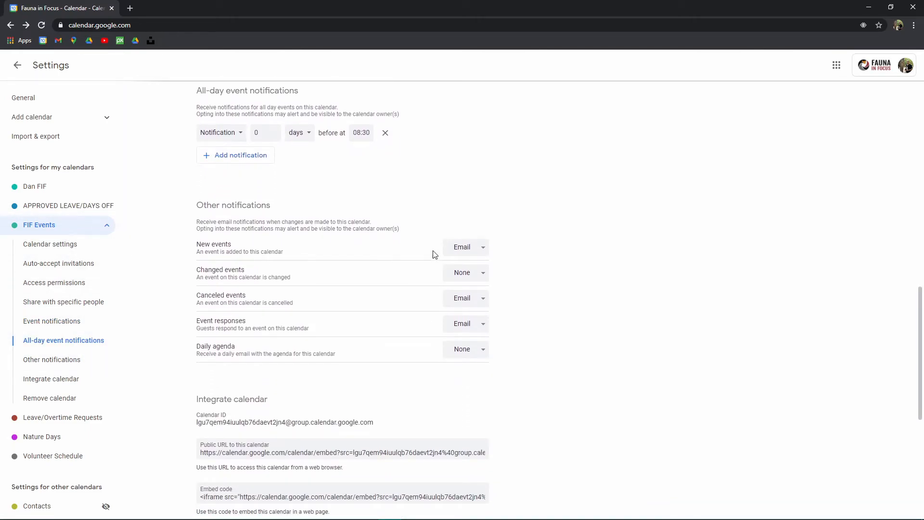
scroll(345, 244, up, 5)
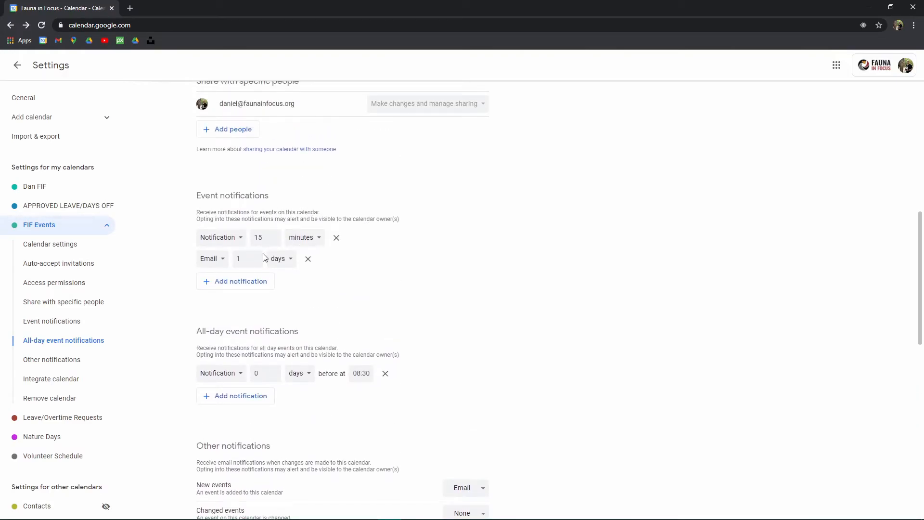
scroll(263, 257, up, 5)
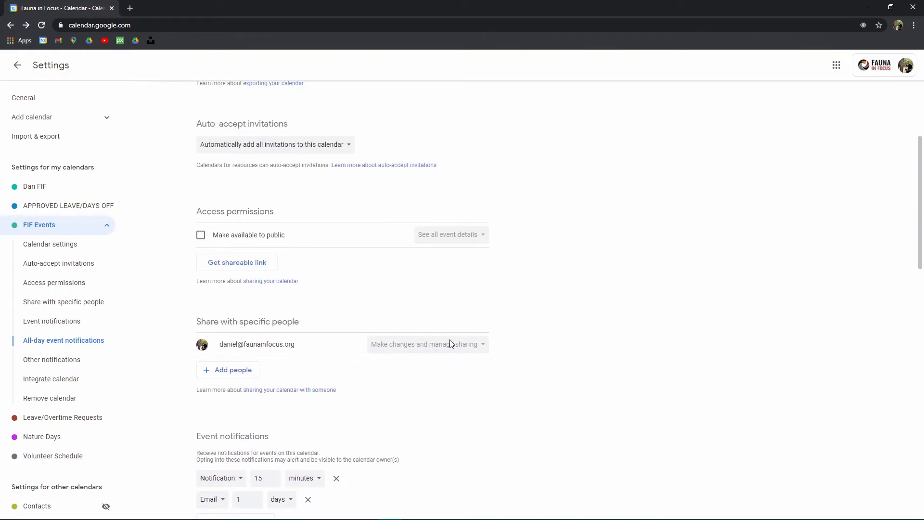
Get the shareable link of the FIF Events calendar and copy it
scroll(449, 336, down, 1)
scroll(351, 283, up, 1)
click(251, 262)
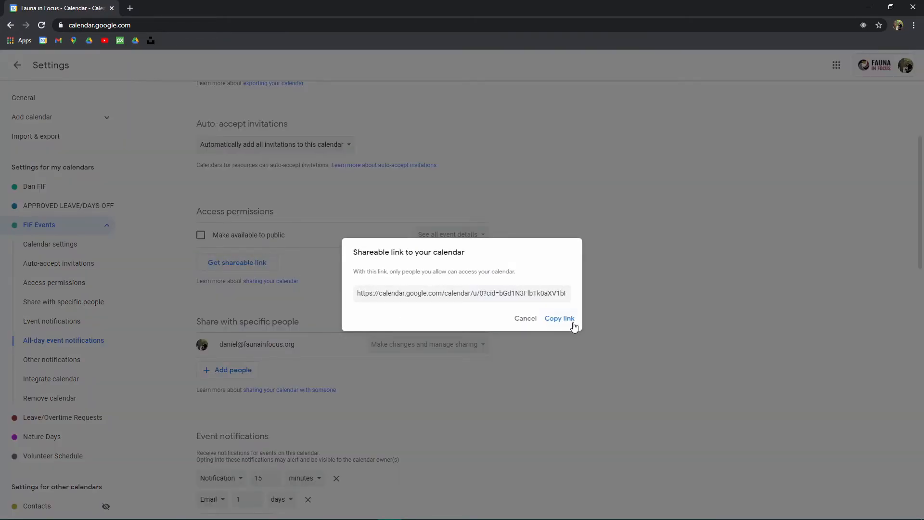
click(568, 323)
click(545, 217)
Examine the other notifications, integration and removal sections of the FIF Events calendar settings
scroll(377, 270, down, 7)
scroll(64, 332, down, 1)
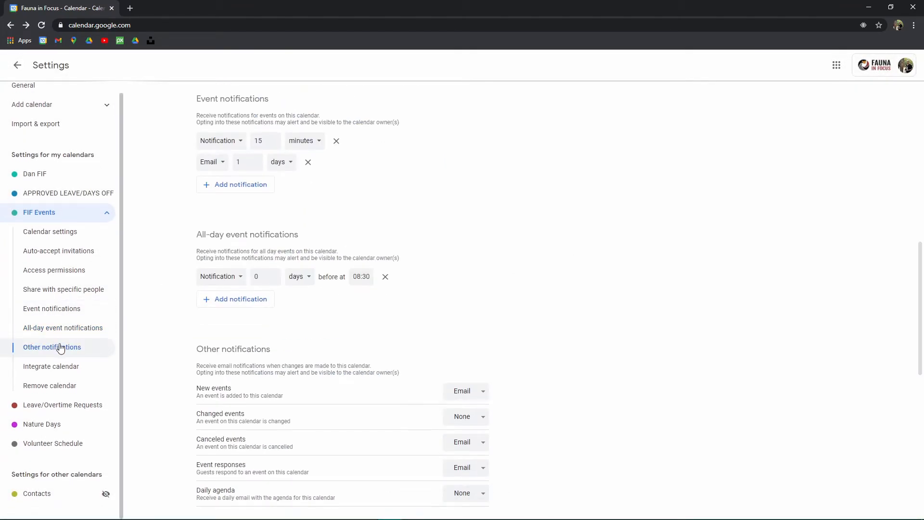
click(62, 347)
click(58, 370)
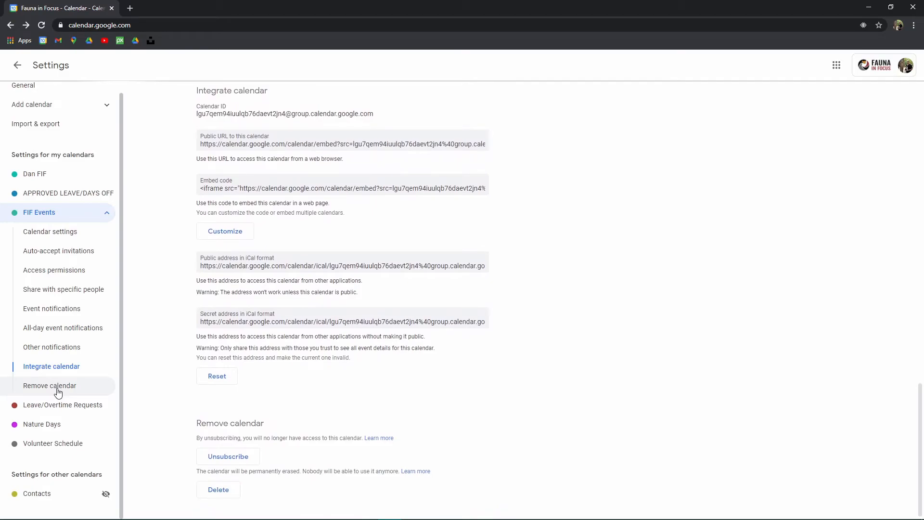
click(57, 387)
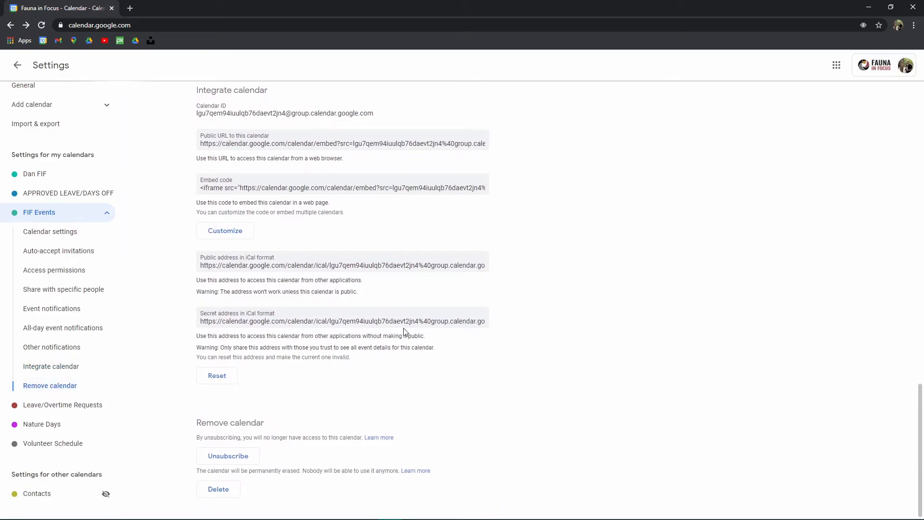
scroll(77, 366, up, 1)
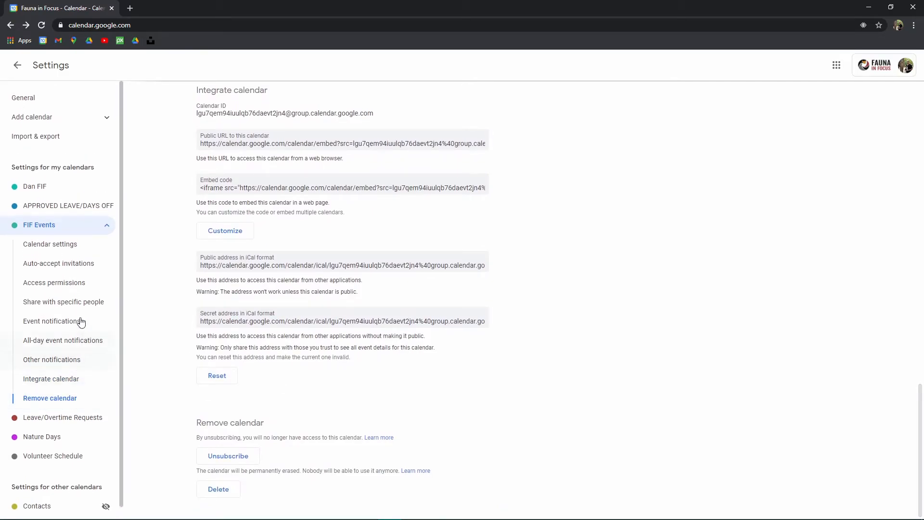
click(107, 226)
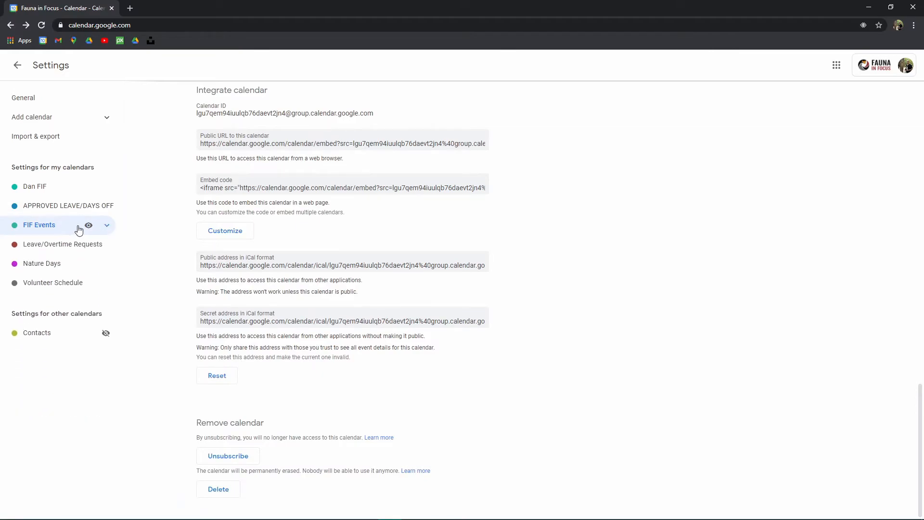
click(107, 226)
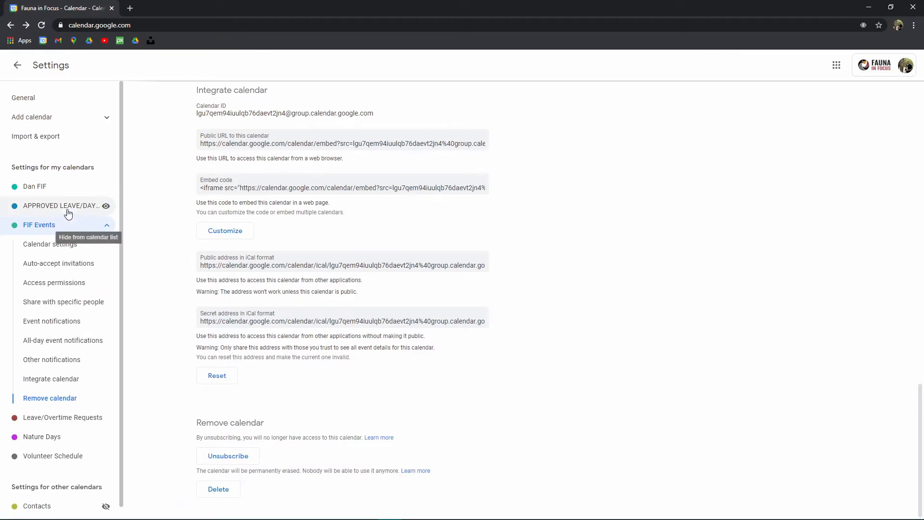
Compare the settings pages of the APPROVED LEAVE/DAYS OFF, Dan FIF, FIF Events and Nature Days calendars
click(68, 208)
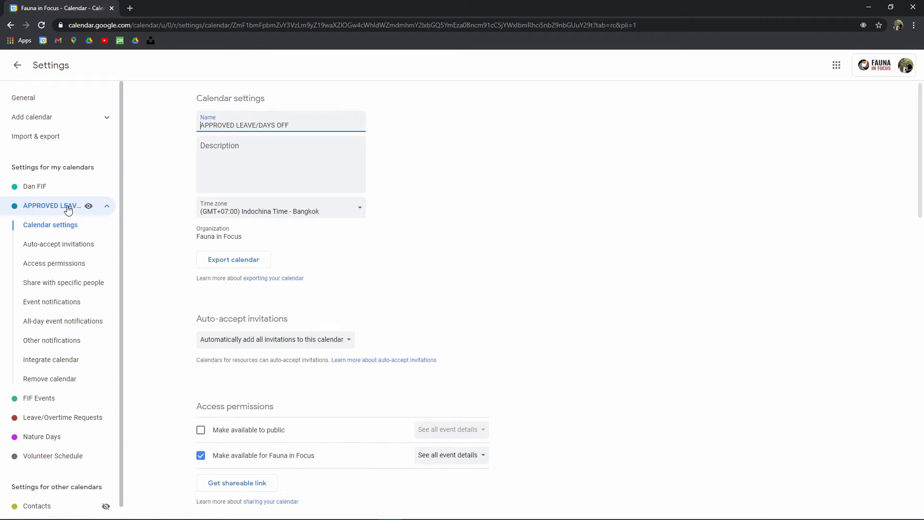
click(59, 188)
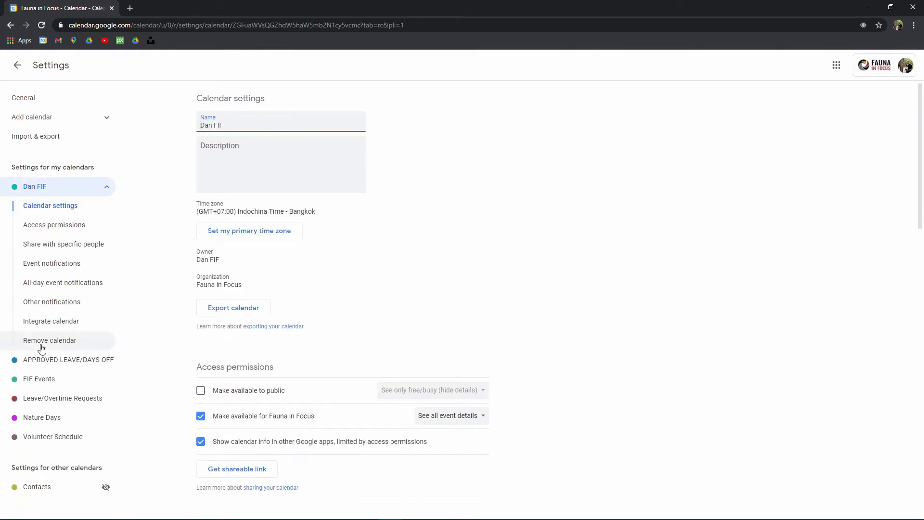
click(41, 360)
click(46, 397)
scroll(260, 291, down, 5)
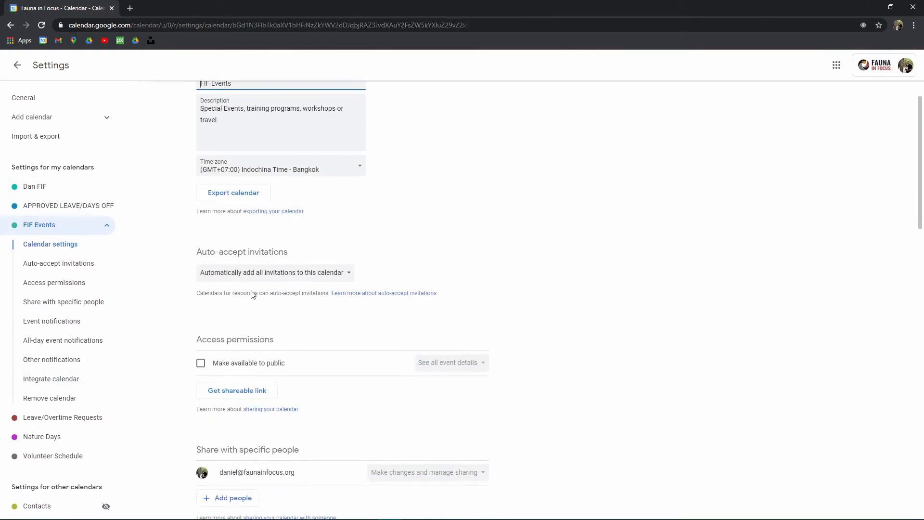
click(53, 437)
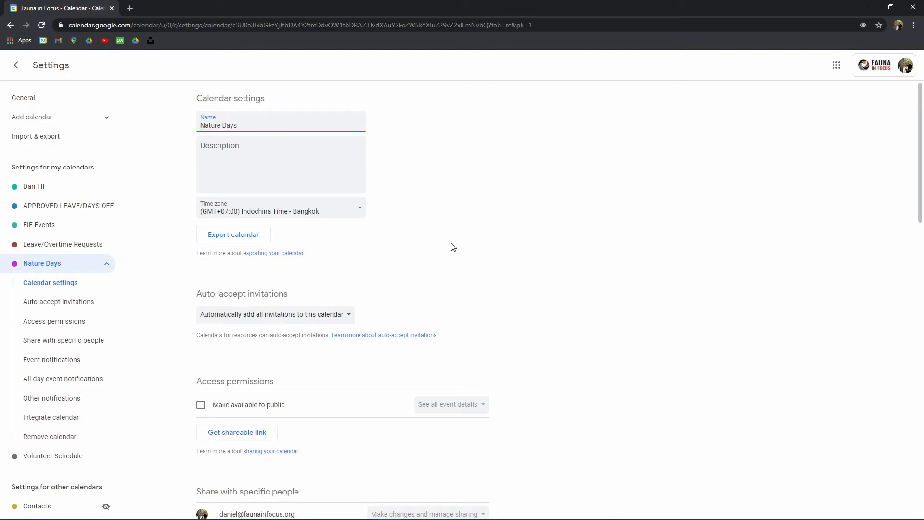
scroll(140, 342, down, 5)
scroll(62, 440, down, 1)
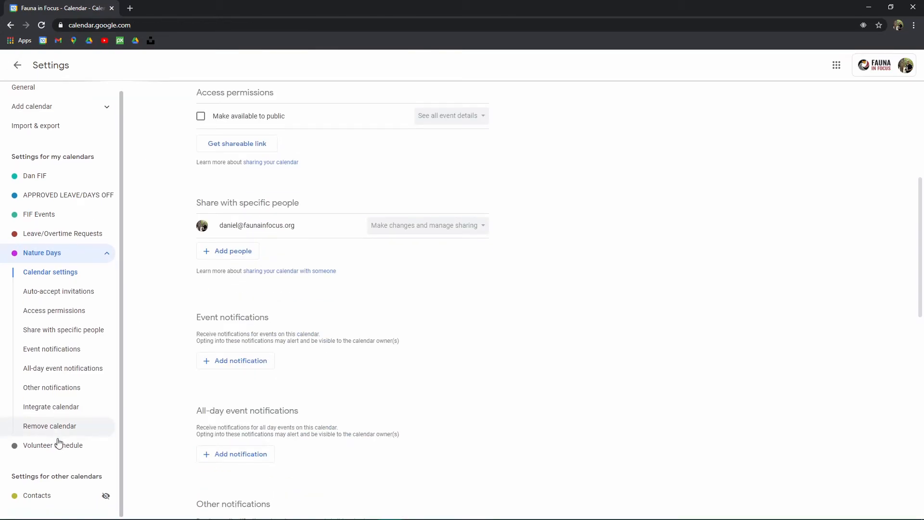
scroll(54, 338, up, 1)
Return to the month view, browse the calendars of interest, and open the form for adding a calendar from a URL
click(17, 65)
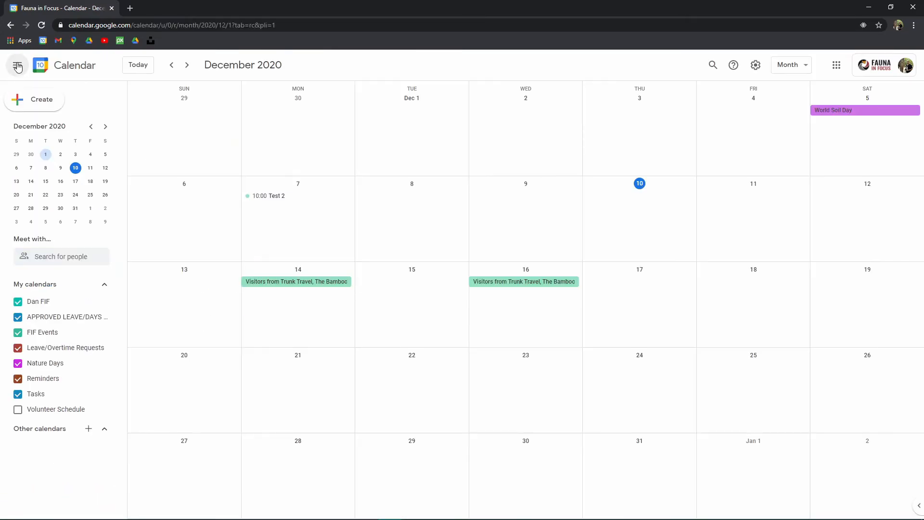
click(89, 430)
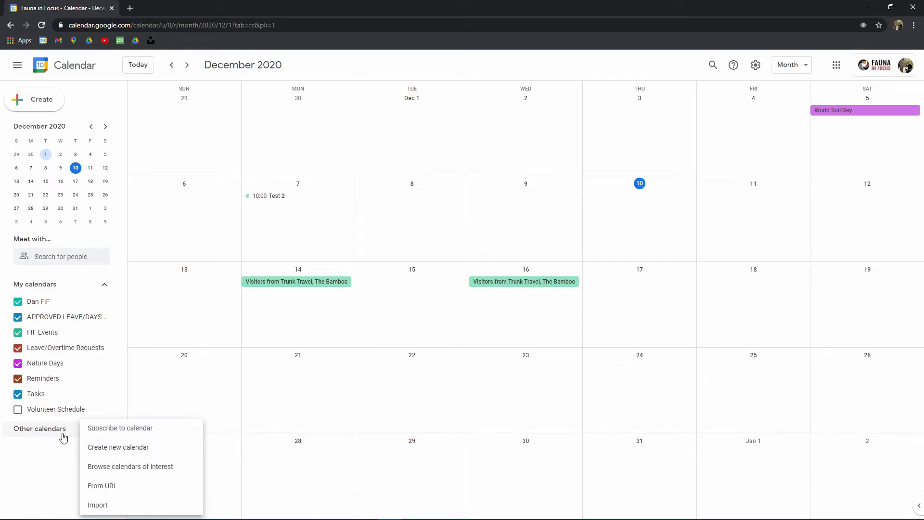
click(152, 470)
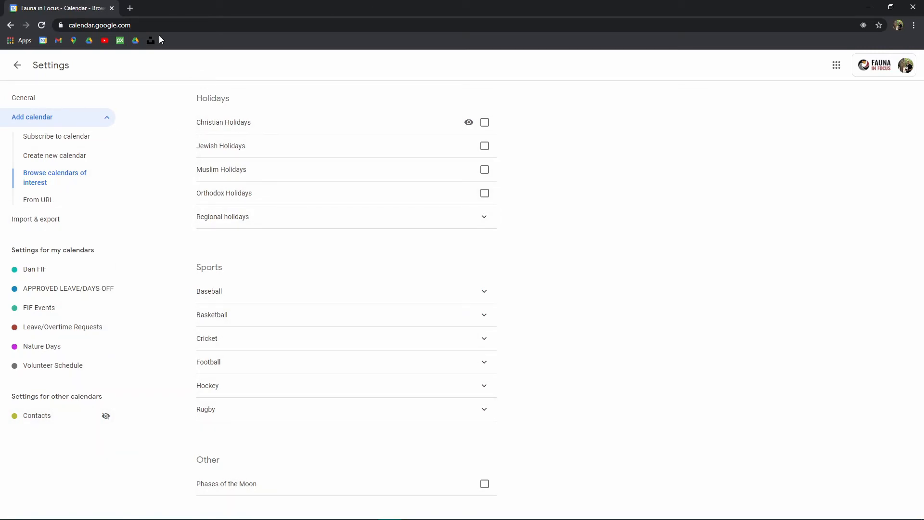
click(50, 205)
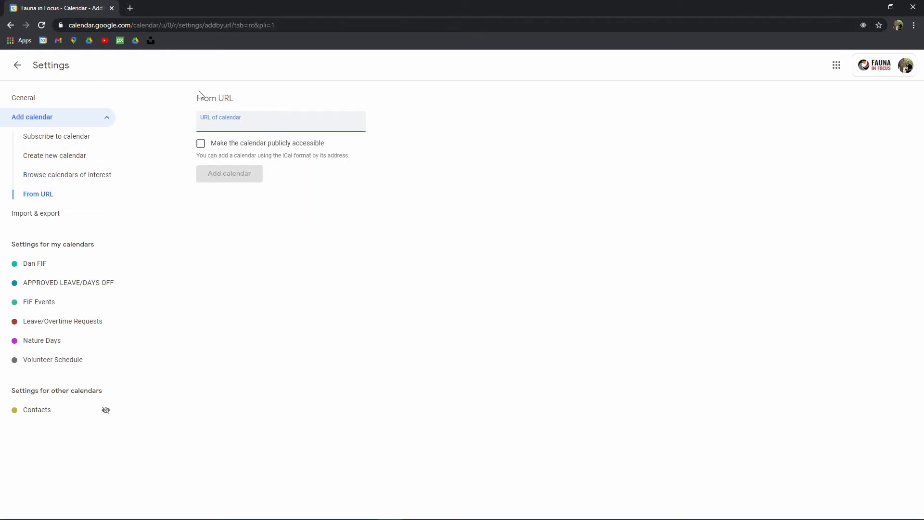
Search the web in a new browser tab for "cambodian public holidays google calendar"
click(133, 8)
text(ca)
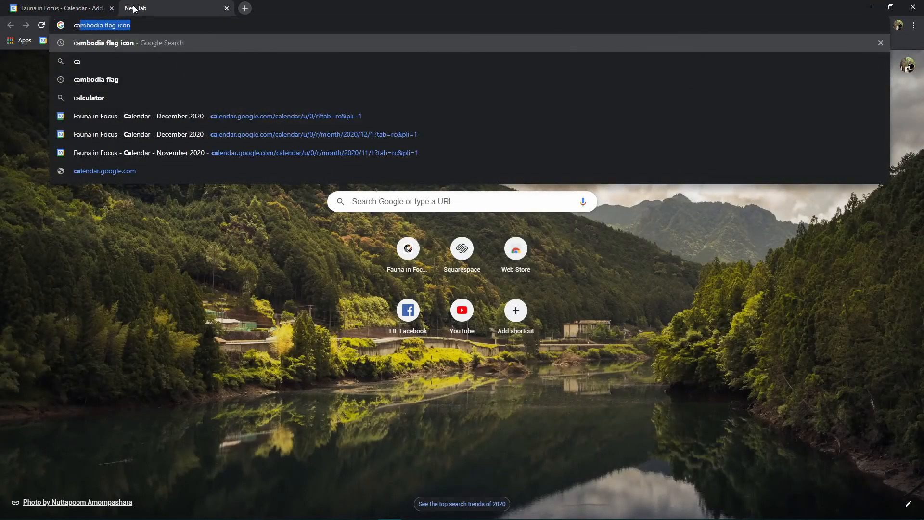
text(mbodian publ)
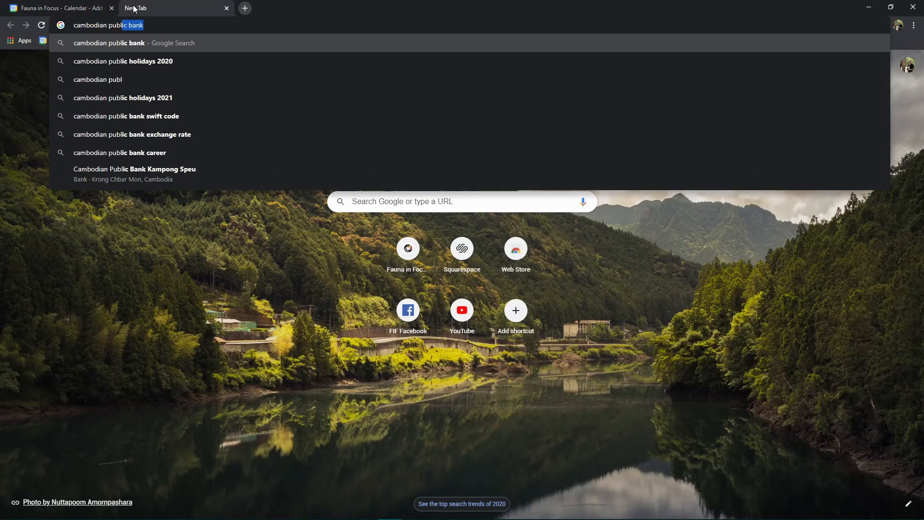
text(ic holidatys)
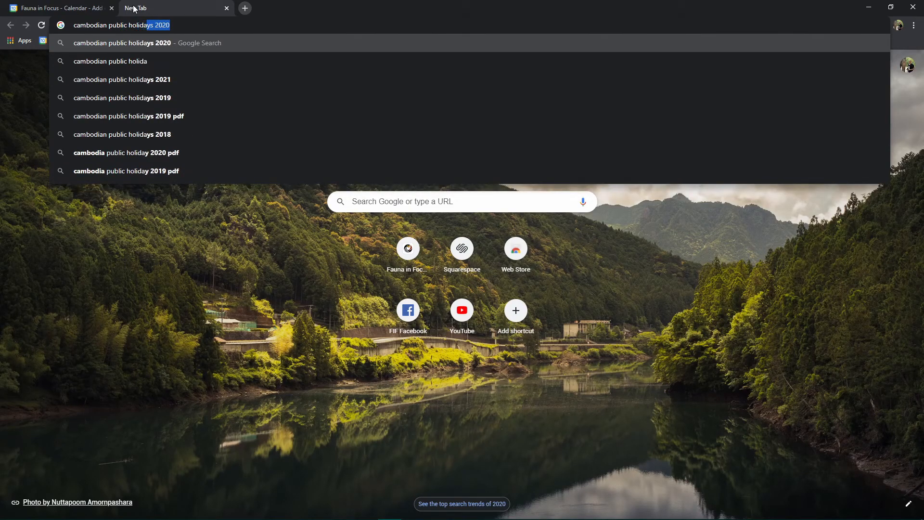
key(BackSpace)
key(BackSpace)
key(BackSpace)
key(BackSpace)
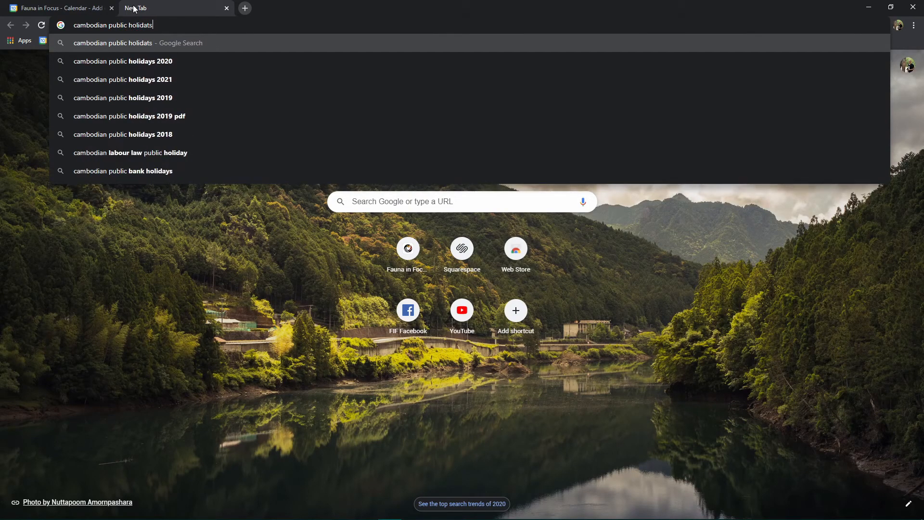
text(ys g)
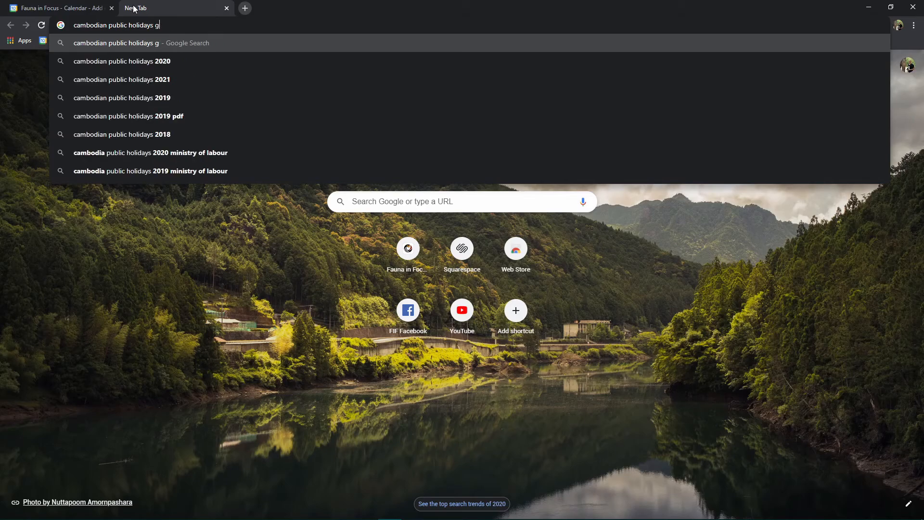
text(oogle calenda)
key(Return)
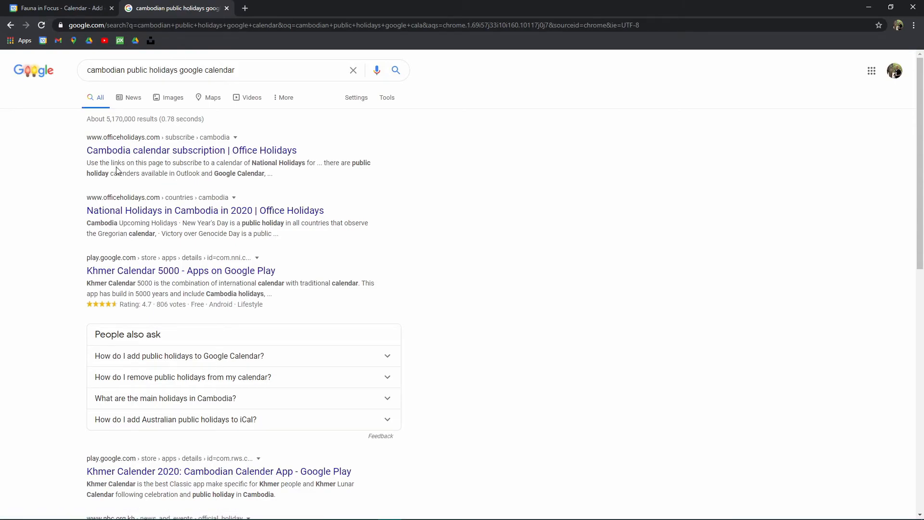
Open the Office Holidays Cambodia calendar subscription page and copy the Option 1 calendar link that shows the country name
click(146, 152)
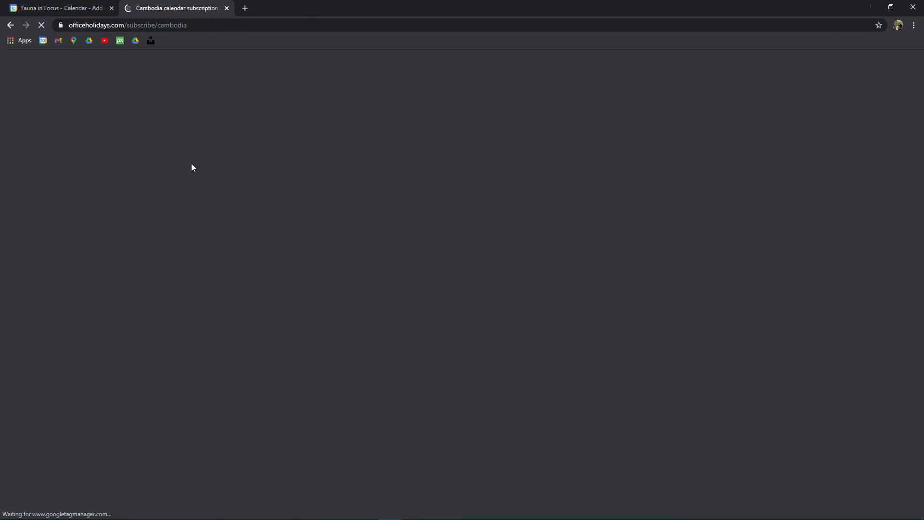
scroll(467, 200, down, 3)
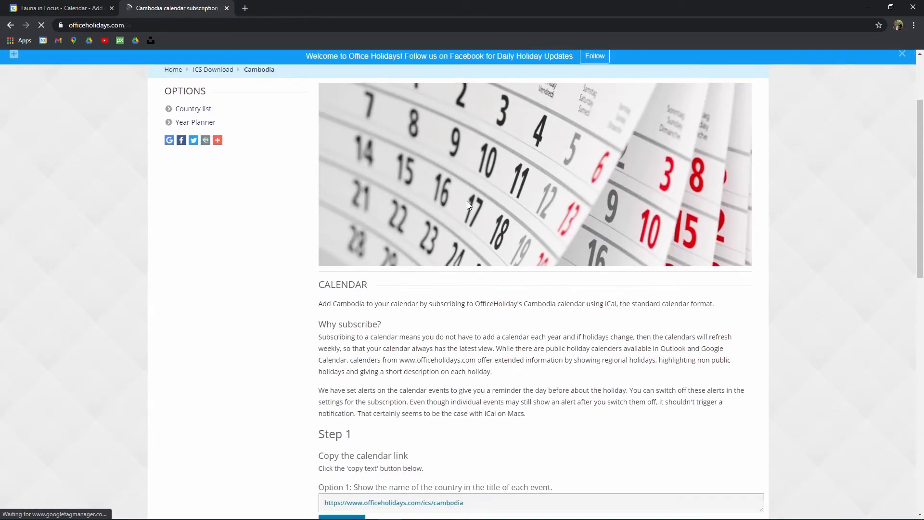
scroll(414, 346, down, 3)
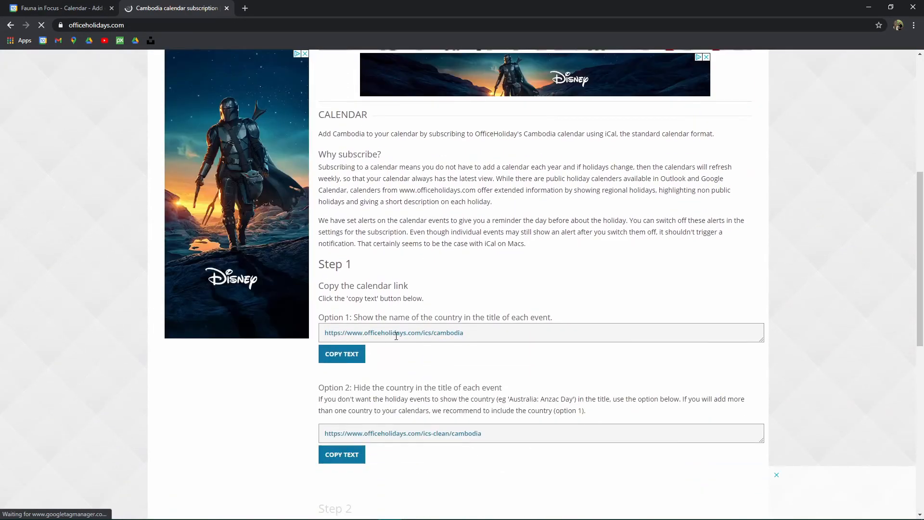
click(476, 332)
triple_click(476, 332)
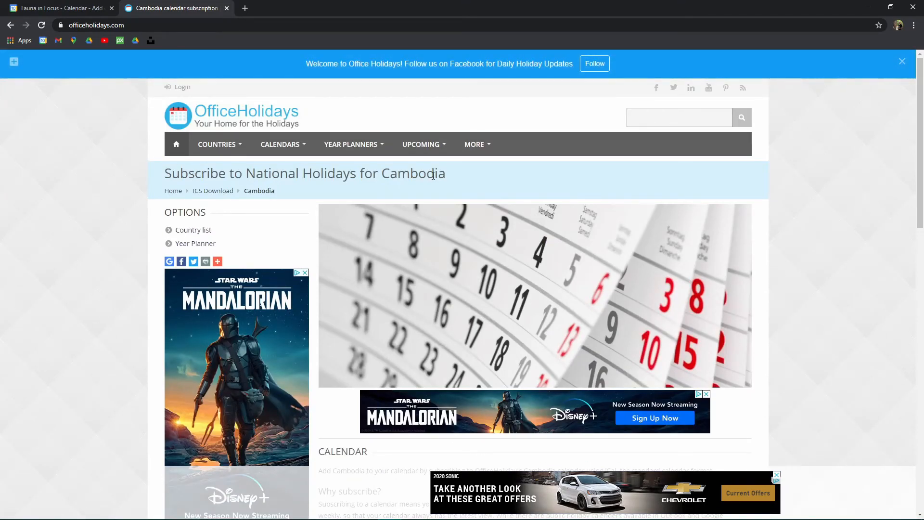
scroll(358, 359, down, 5)
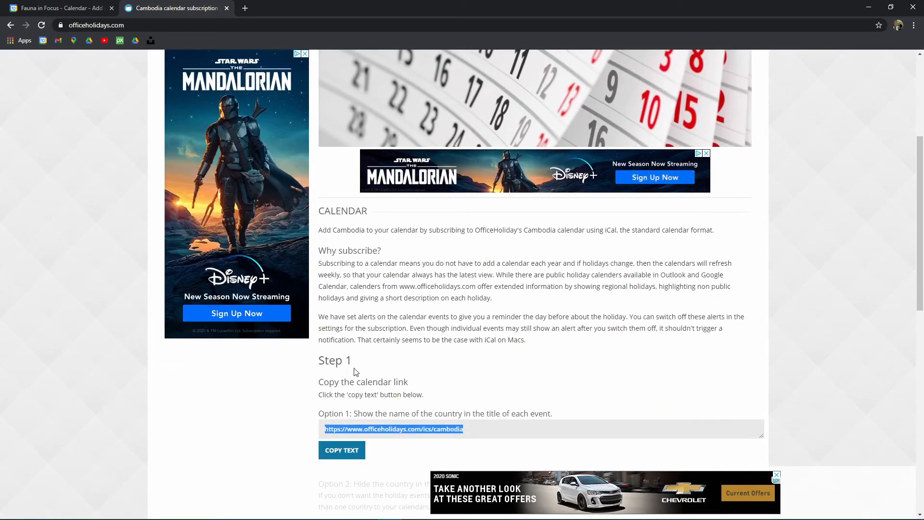
click(346, 450)
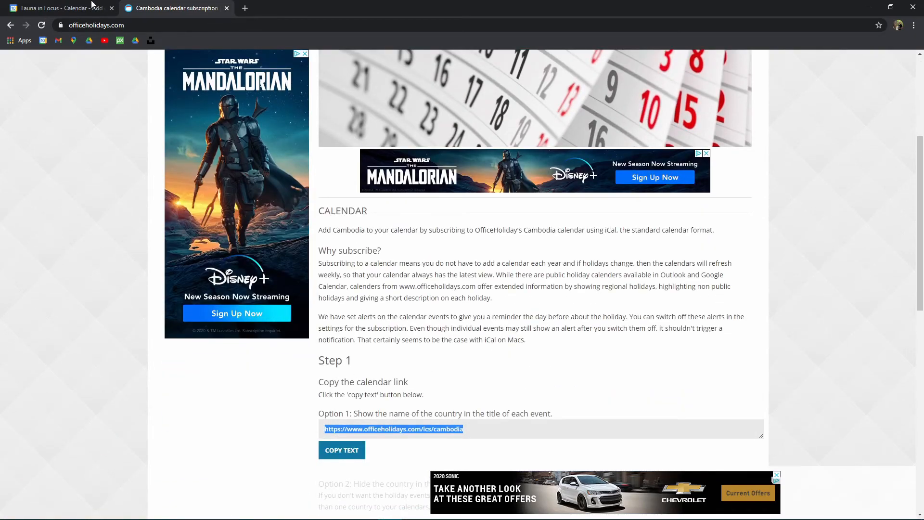
click(77, 8)
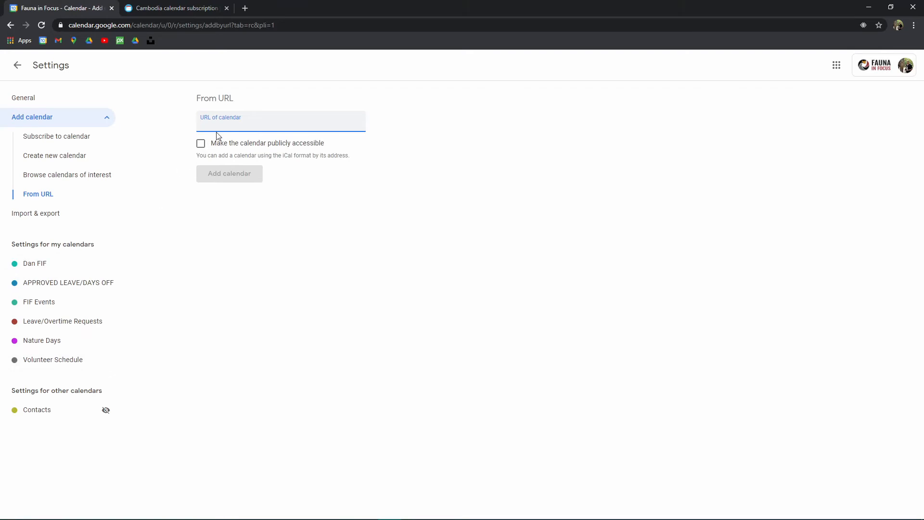
key(ctrl+v)
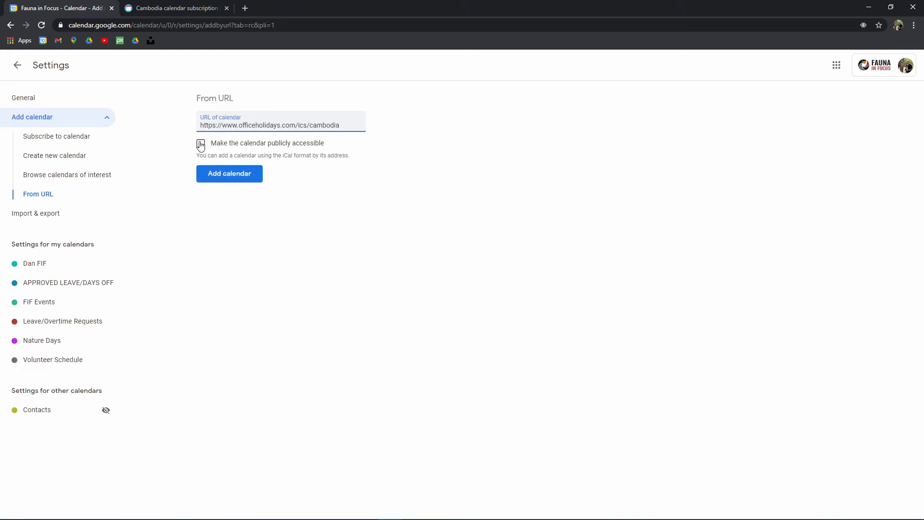
click(233, 176)
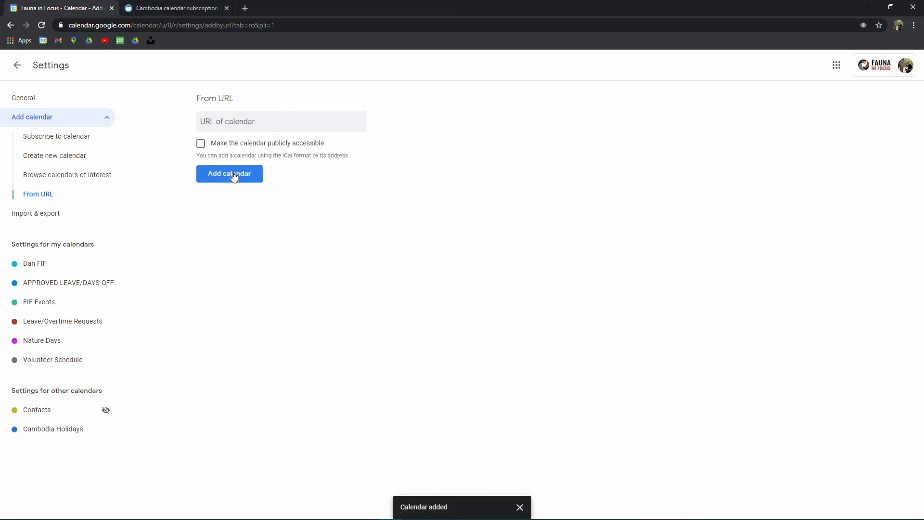
Review the Cambodia Holidays calendar's settings, from its name and permissions to the notification, integration and removal sections
click(51, 433)
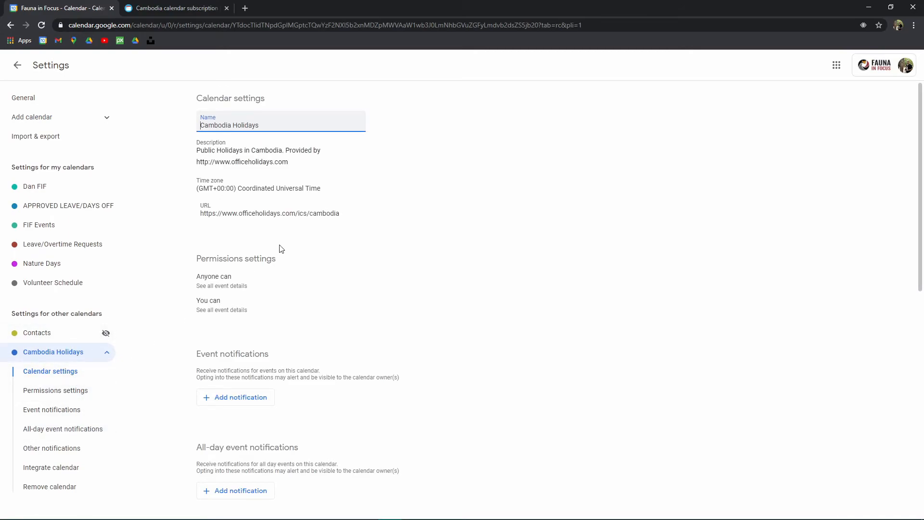
scroll(325, 386, down, 7)
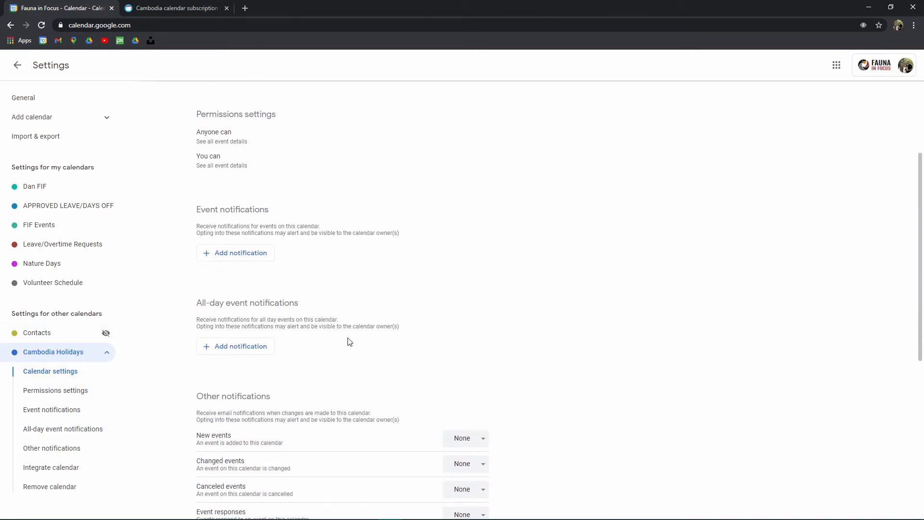
scroll(349, 342, down, 3)
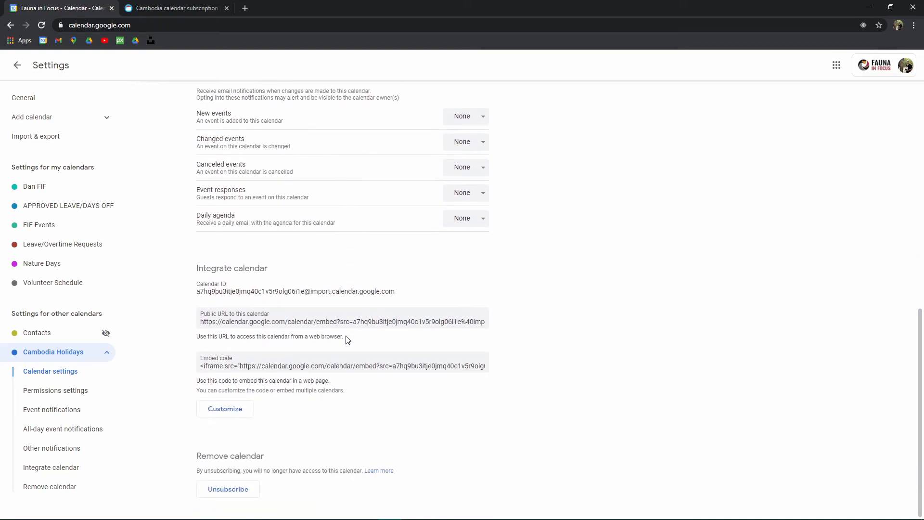
scroll(334, 367, up, 6)
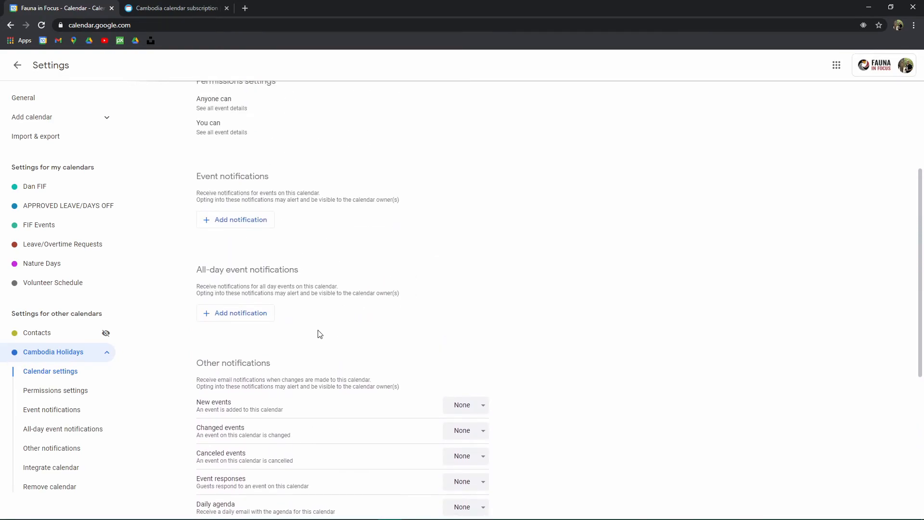
scroll(320, 334, up, 4)
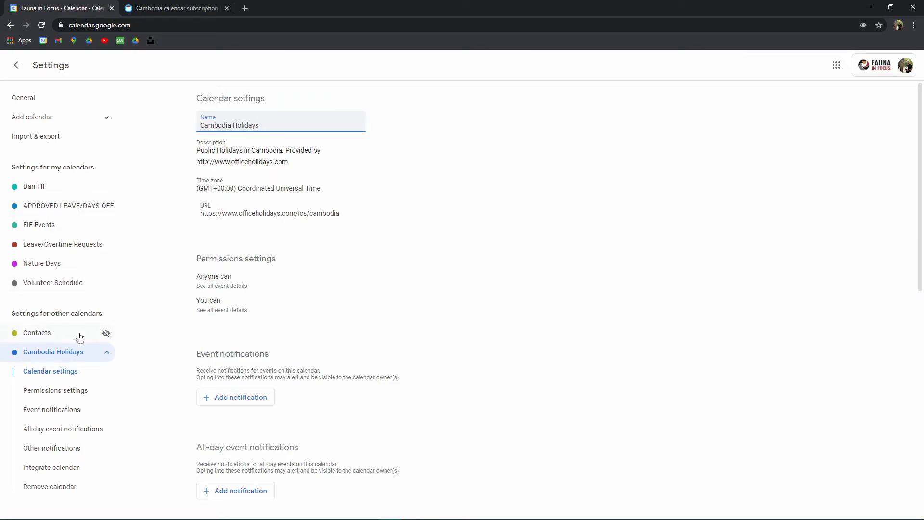
click(52, 355)
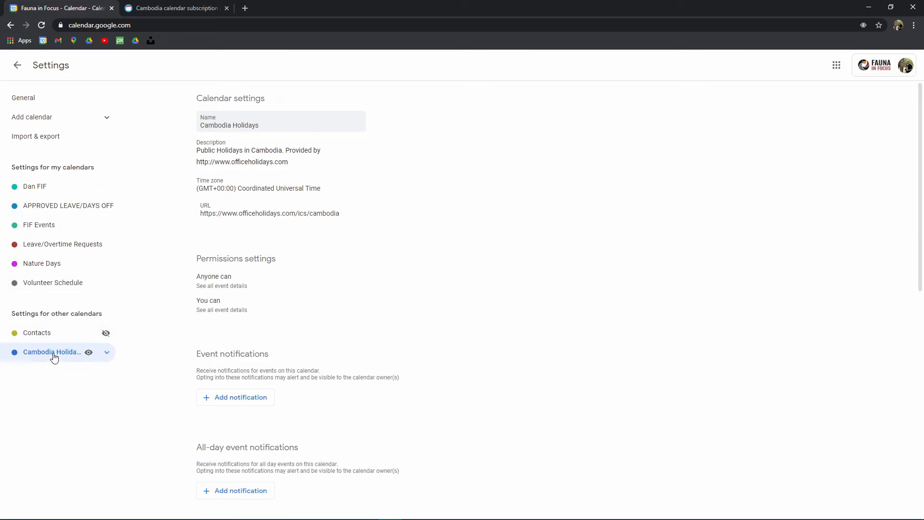
Return to the month view and toggle the Cambodia Holidays calendar off and on to compare December 2020 and January 2021
click(17, 65)
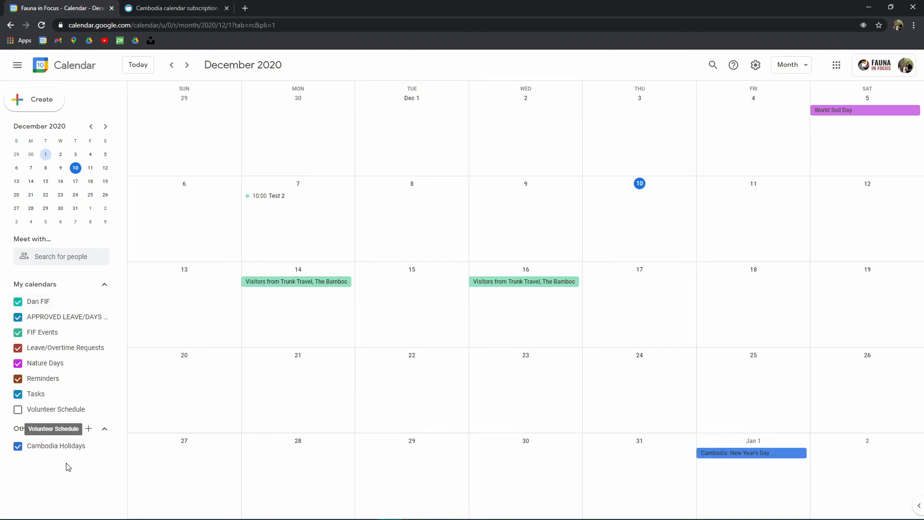
click(22, 448)
click(20, 447)
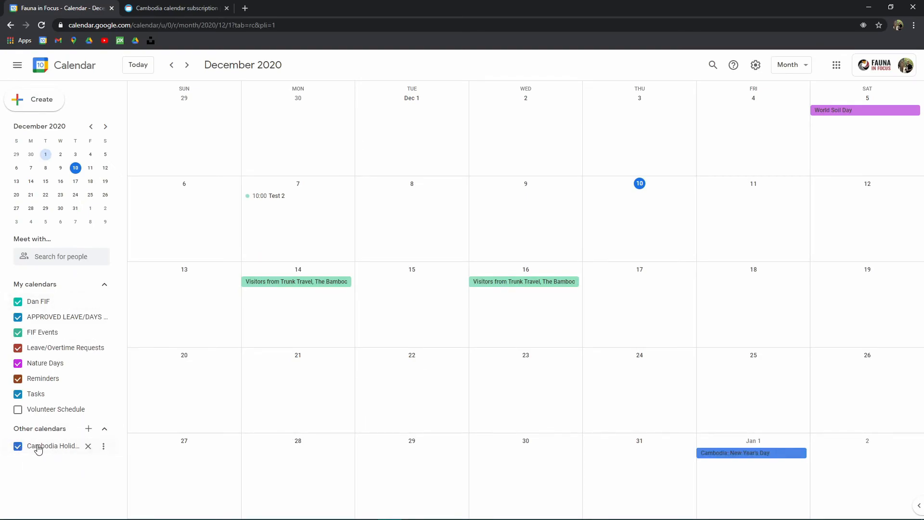
scroll(608, 346, down, 1)
click(18, 446)
click(18, 446)
mouse_move(631, 184)
mouse_down()
mouse_move(552, 186)
mouse_move(532, 209)
mouse_move(646, 190)
mouse_up()
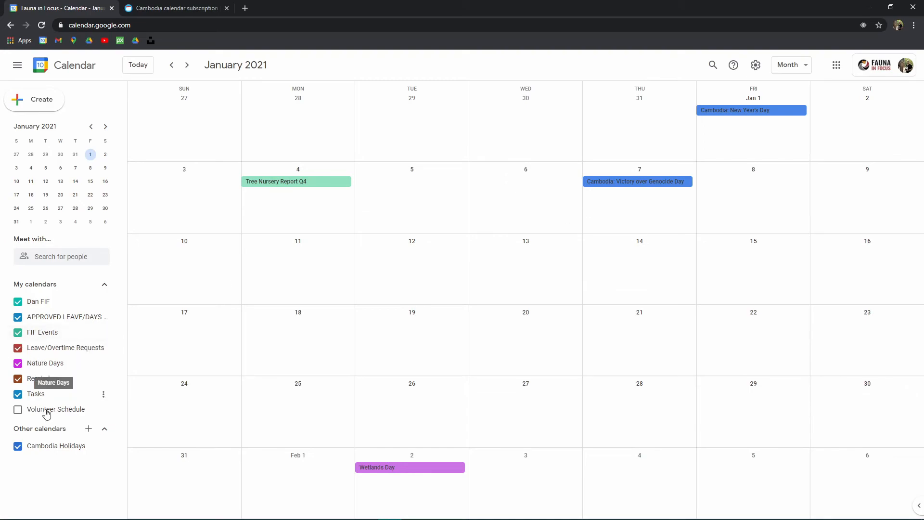
click(18, 446)
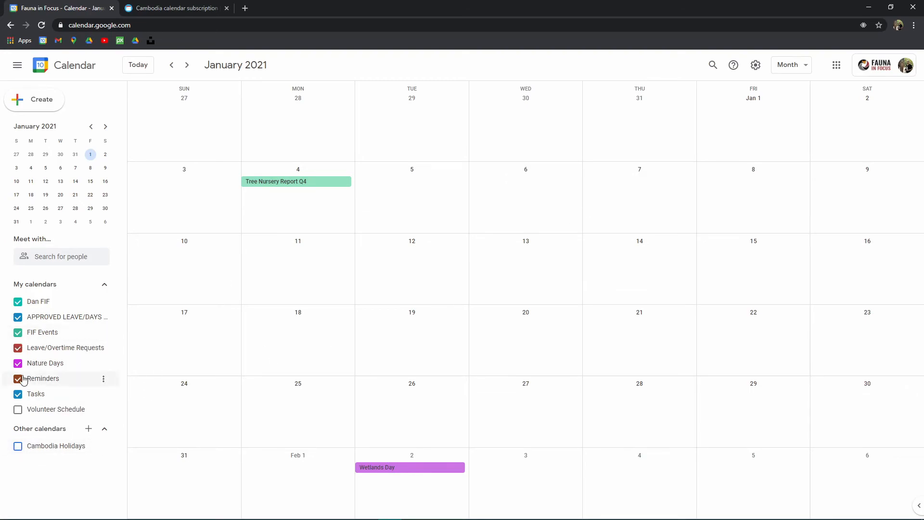
click(18, 448)
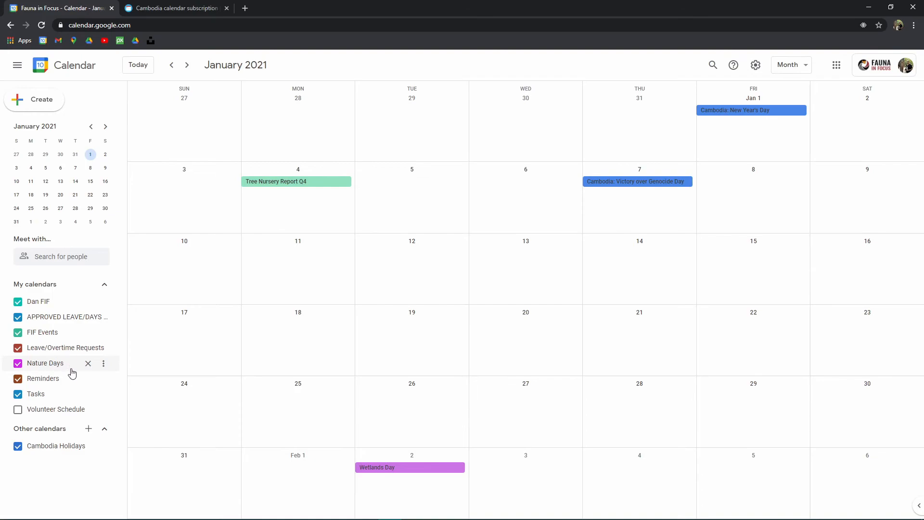
Go back to August 2020, hiding every calendar except Nature Days and Cambodia Holidays along the way
key(k)
key(k)
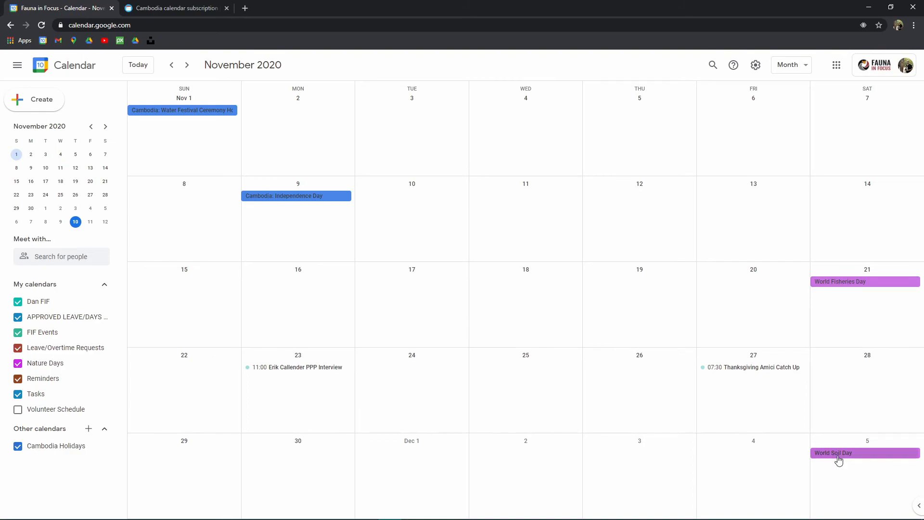
key(k)
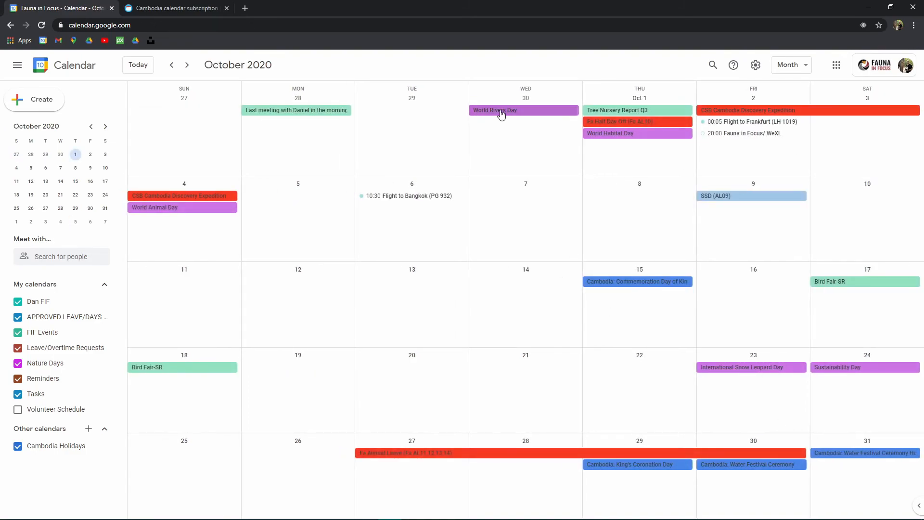
click(17, 301)
click(18, 316)
click(18, 332)
click(18, 348)
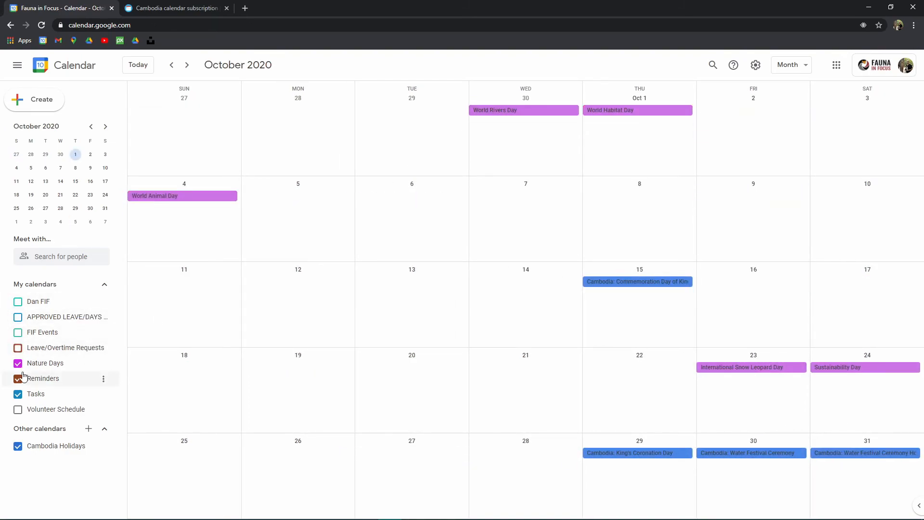
click(18, 378)
click(18, 394)
scroll(218, 232, up, 1)
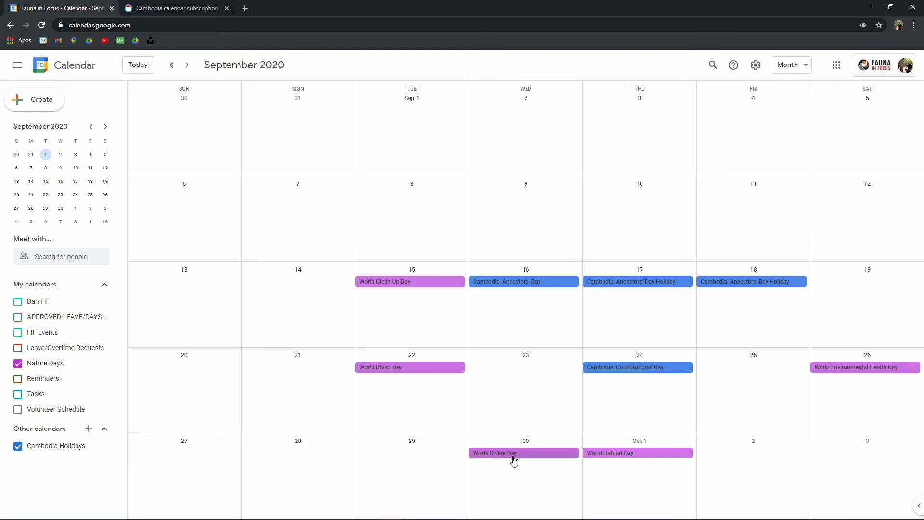
scroll(500, 329, up, 1)
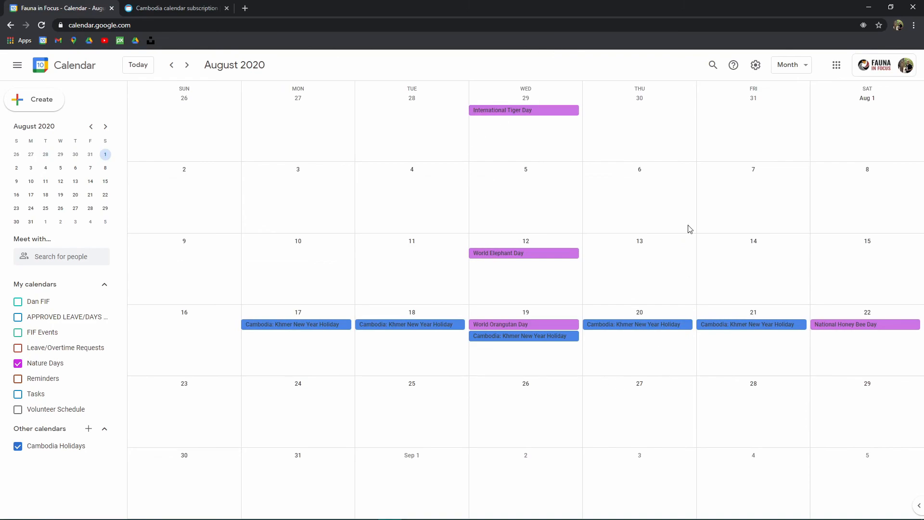
Make the Nature Days calendar available to the public and copy its shareable link
click(104, 363)
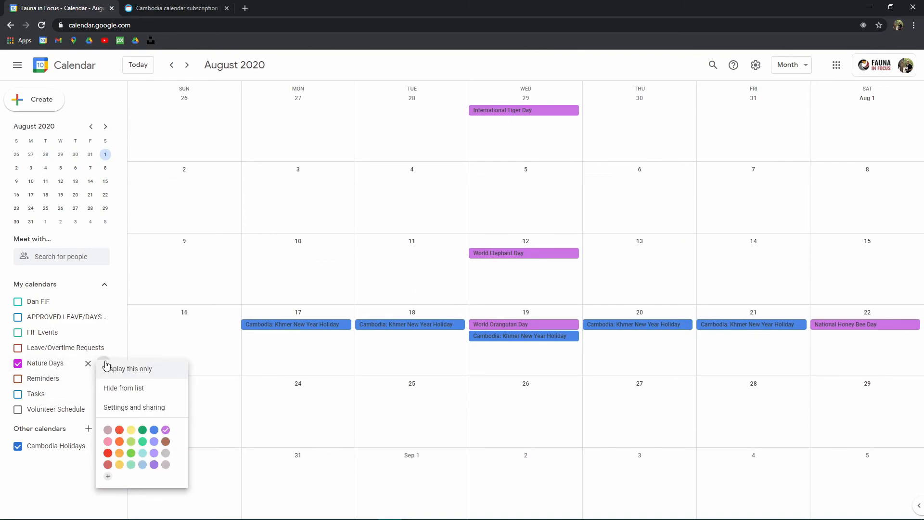
click(135, 407)
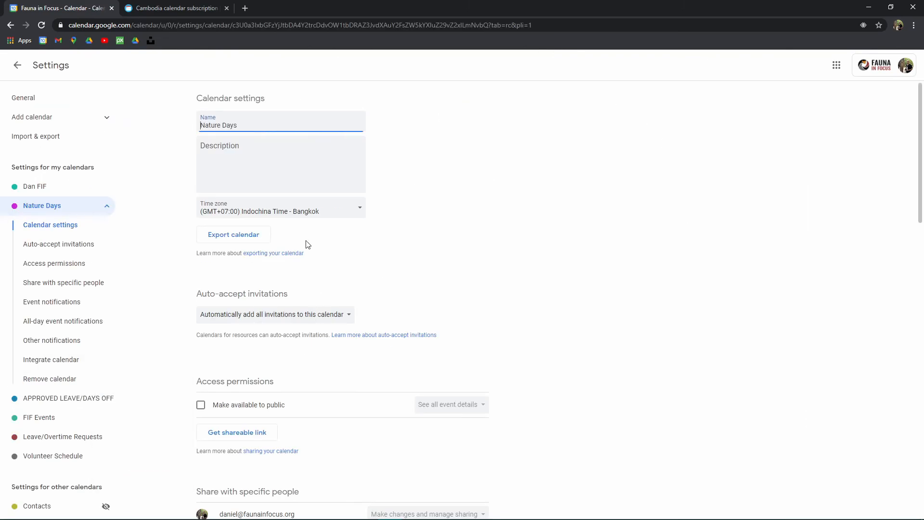
scroll(293, 233, down, 4)
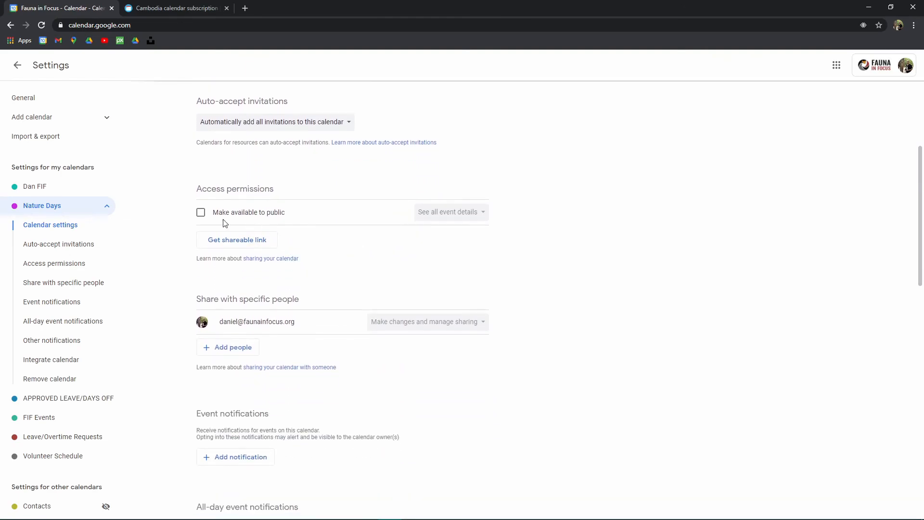
click(200, 212)
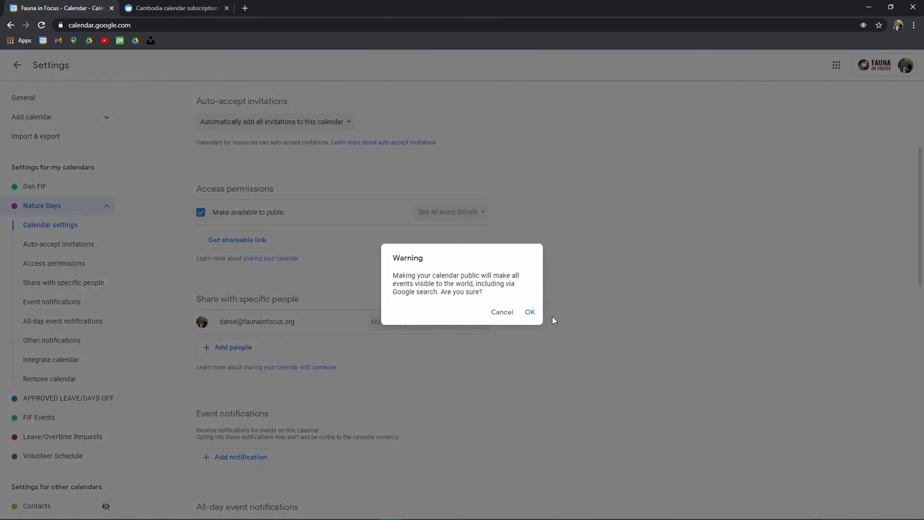
click(530, 312)
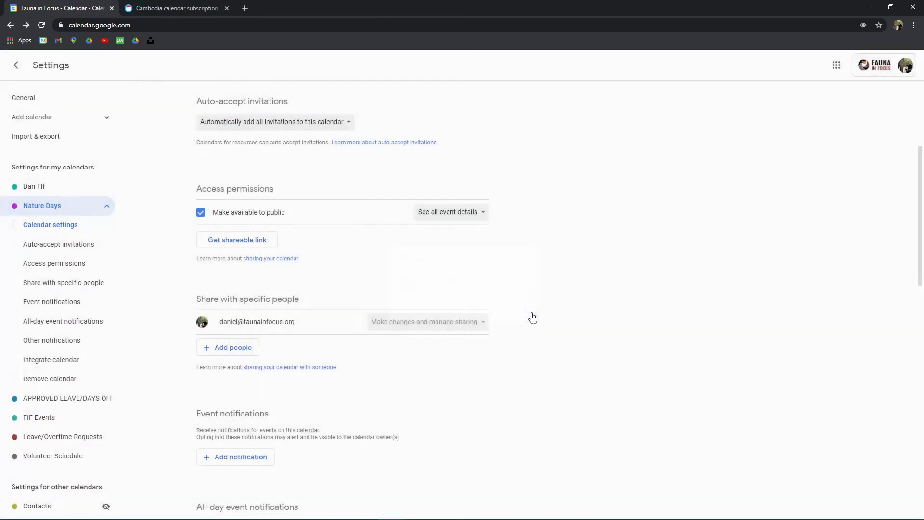
click(252, 241)
click(559, 318)
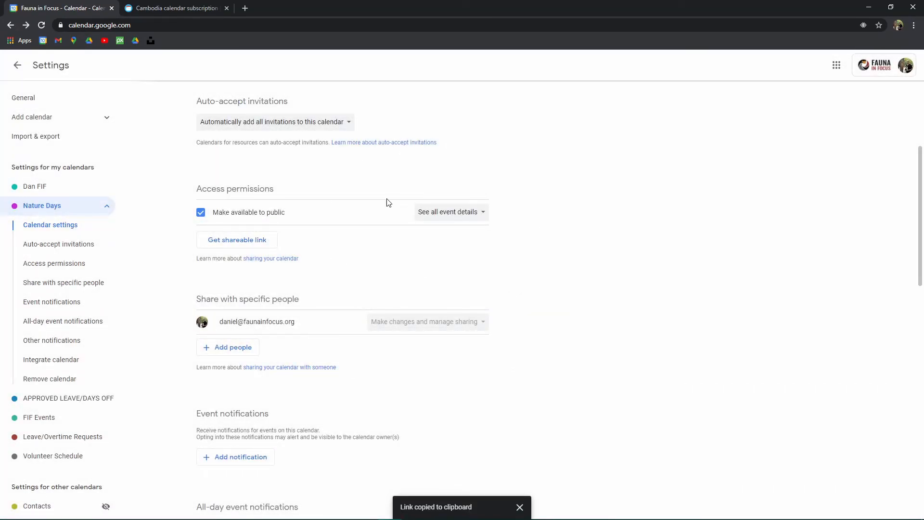
Rename the Nature Days calendar as International Nature Days
scroll(358, 230, up, 3)
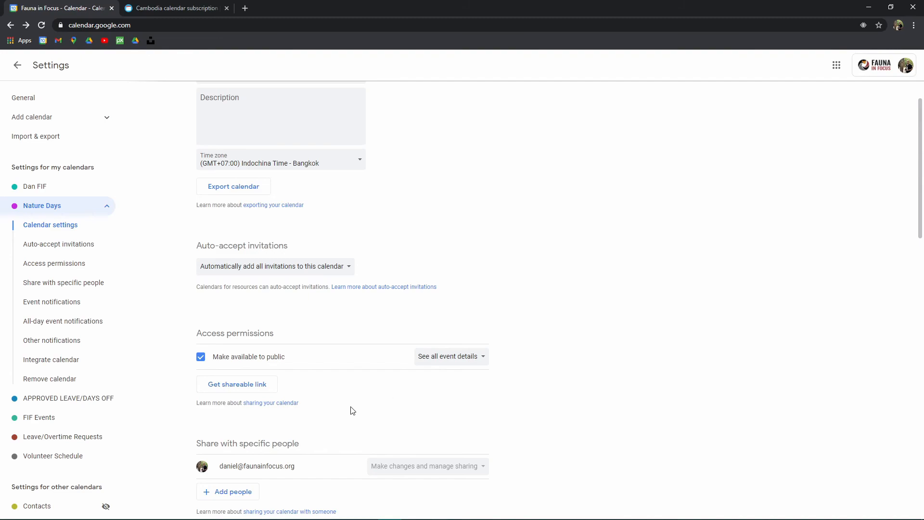
scroll(382, 404, up, 1)
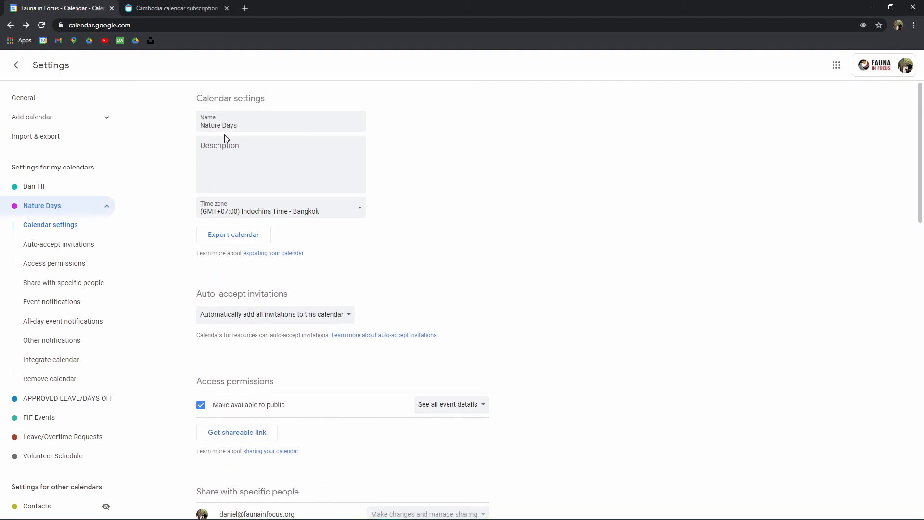
click(205, 125)
text(Inatu)
text(re)
key(BackSpace)
text(ationa)
key(BackSpace)
key(BackSpace)
key(BackSpace)
key(BackSpace)
key(BackSpace)
key(BackSpace)
key(BackSpace)
key(BackSpace)
key(BackSpace)
key(BackSpace)
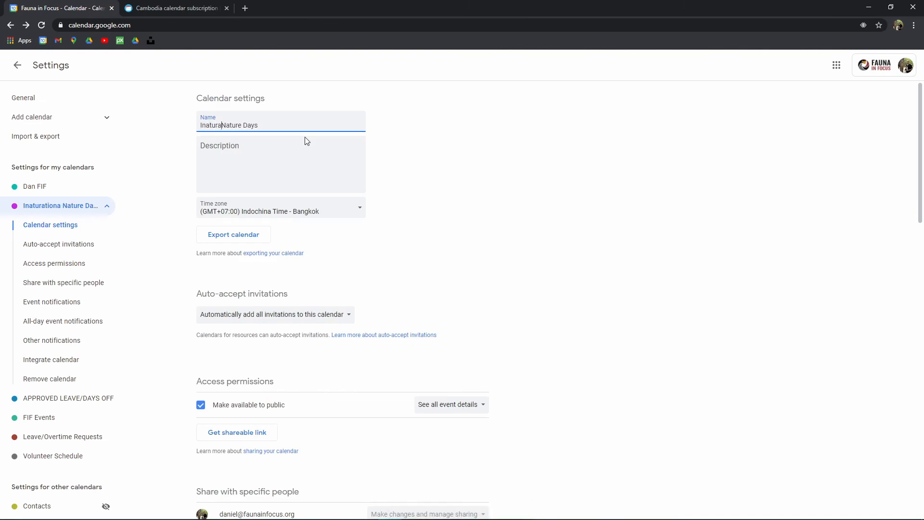
key(BackSpace)
text(ternationa)
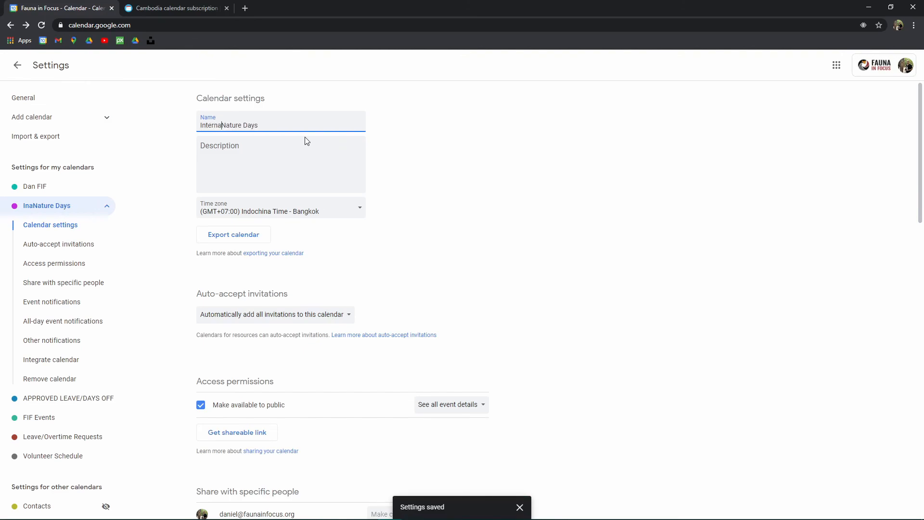
text(l)
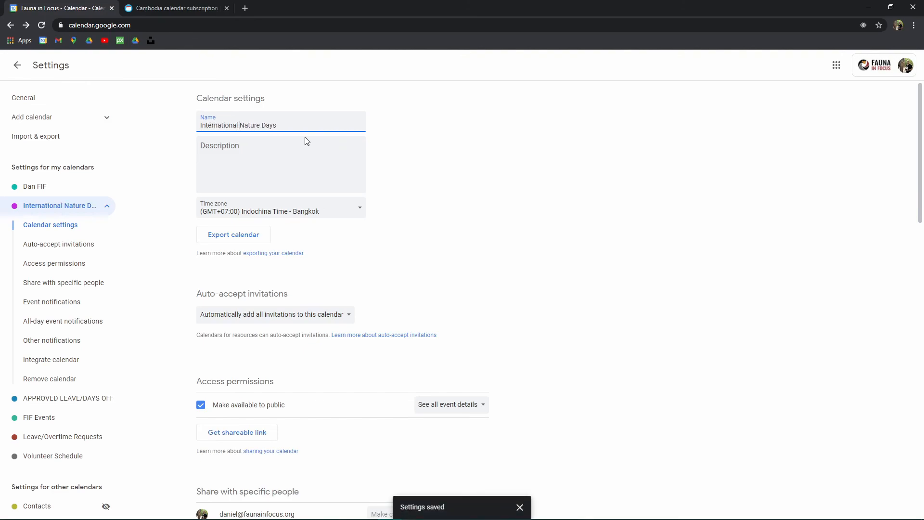
Enter the calendar description "A calendar of international days celebrating wildlife and nature around the world!"
click(303, 148)
text(A calanda)
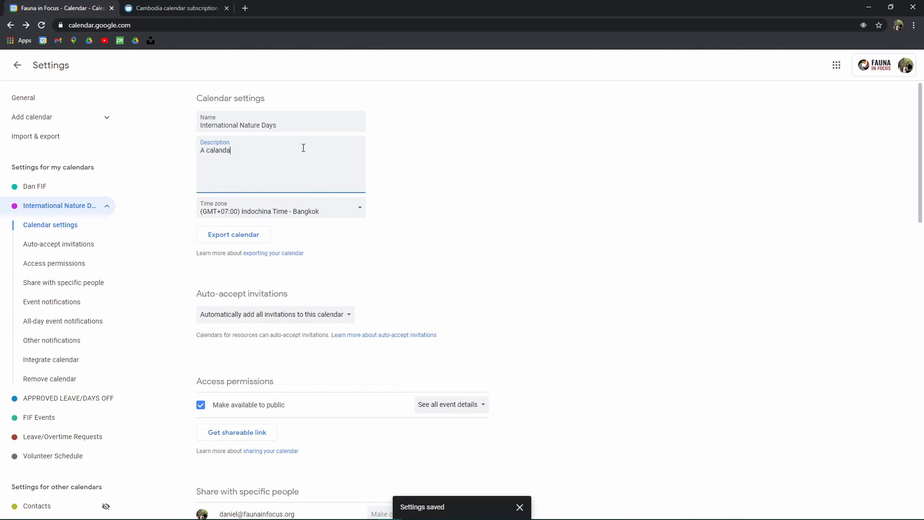
text(r)
key(BackSpace)
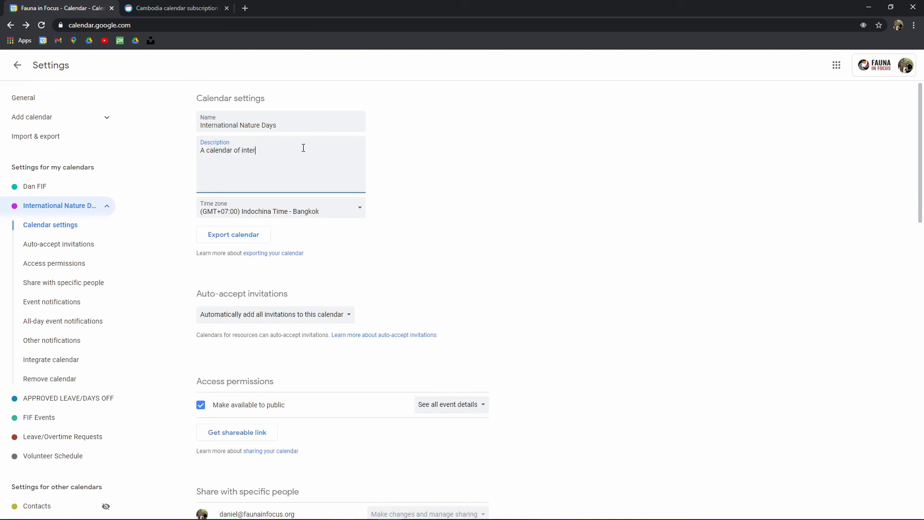
key(BackSpace)
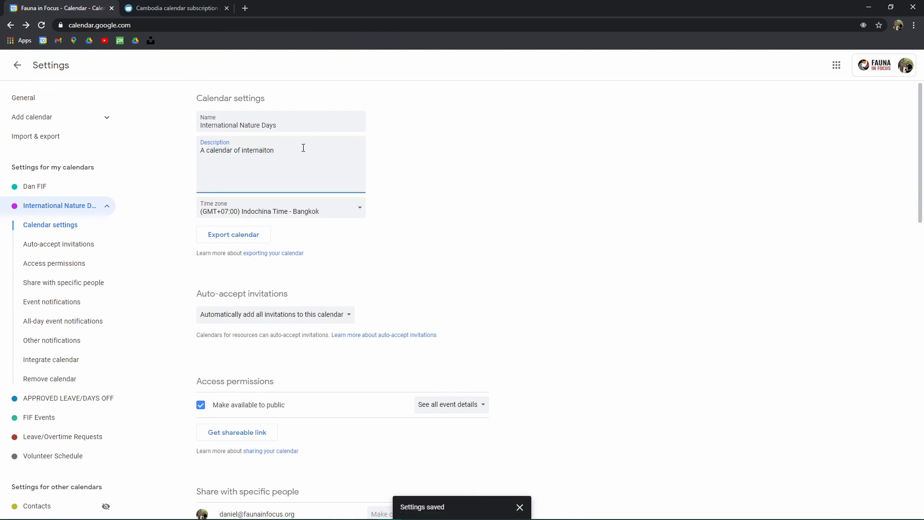
text(tion)
text(al days celebra)
text(ting wildlife and na)
text(ture around the world!)
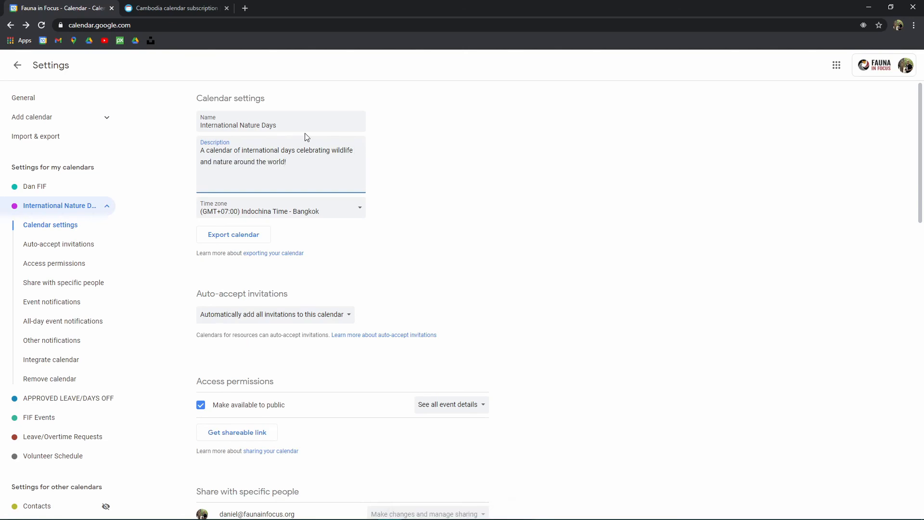
Review the International Nature Days sharing, notification and integration settings, and return to the month view
scroll(453, 253, down, 7)
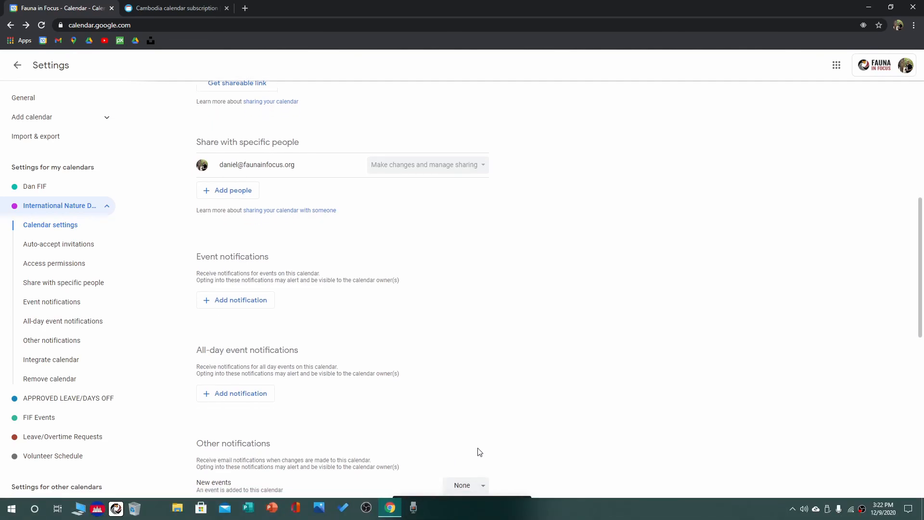
scroll(455, 418, down, 9)
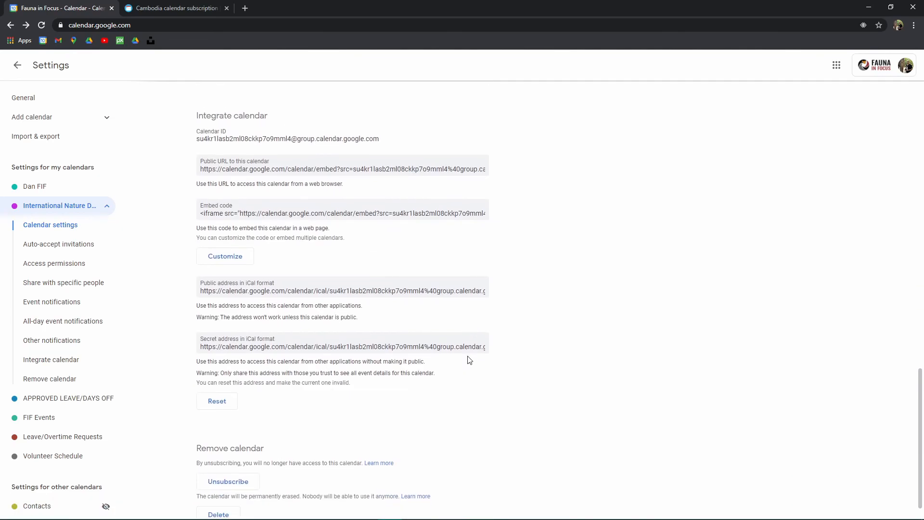
scroll(472, 359, down, 1)
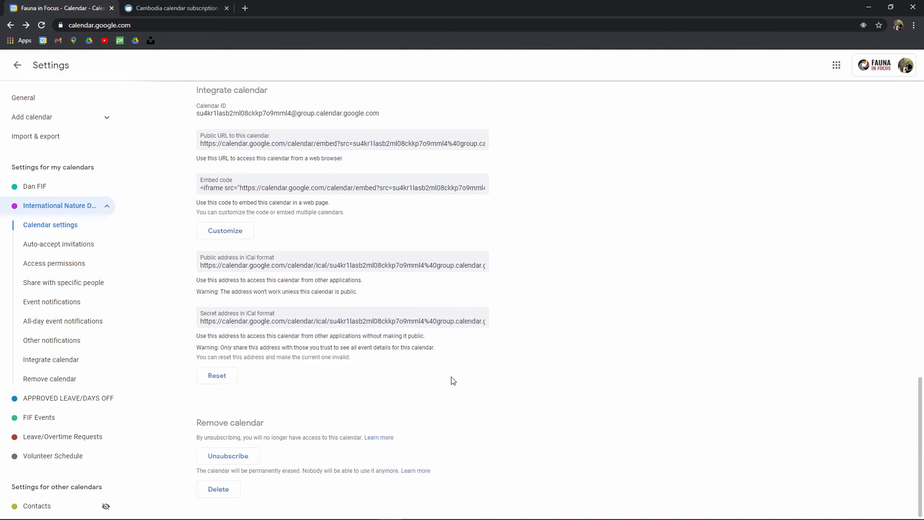
scroll(398, 404, up, 20)
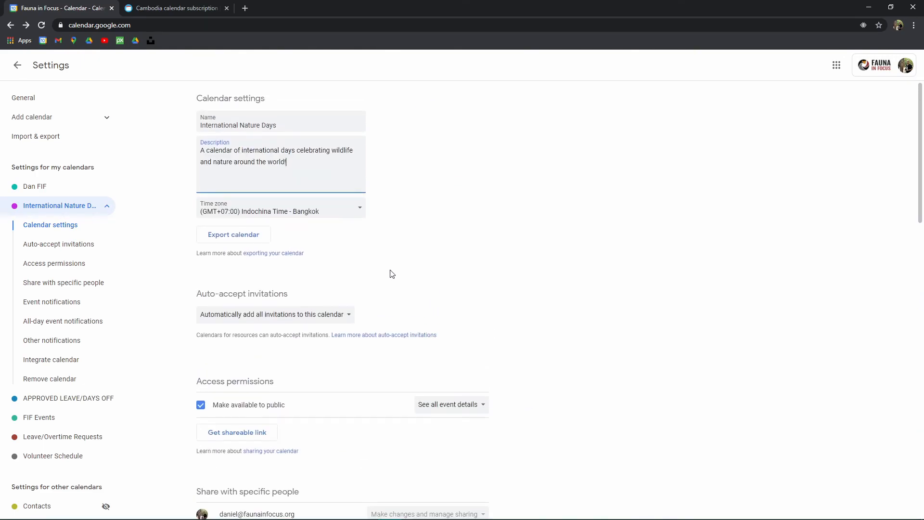
click(17, 67)
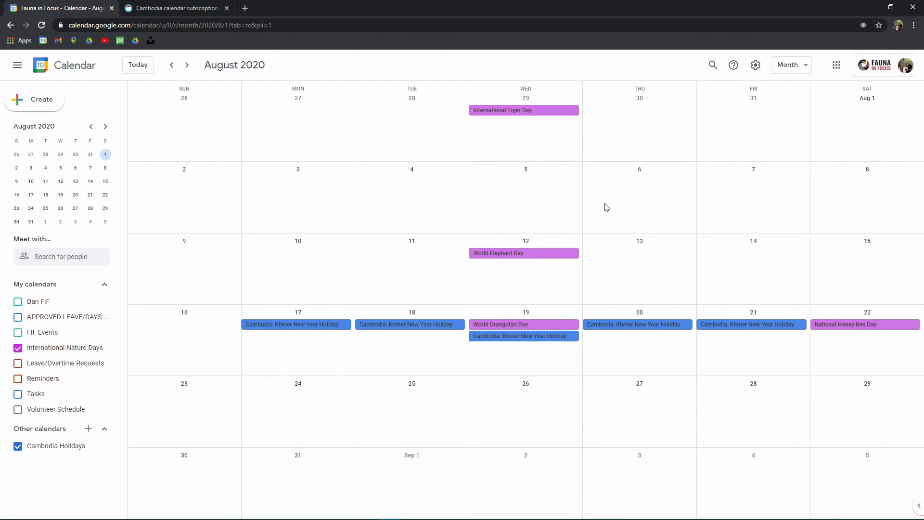